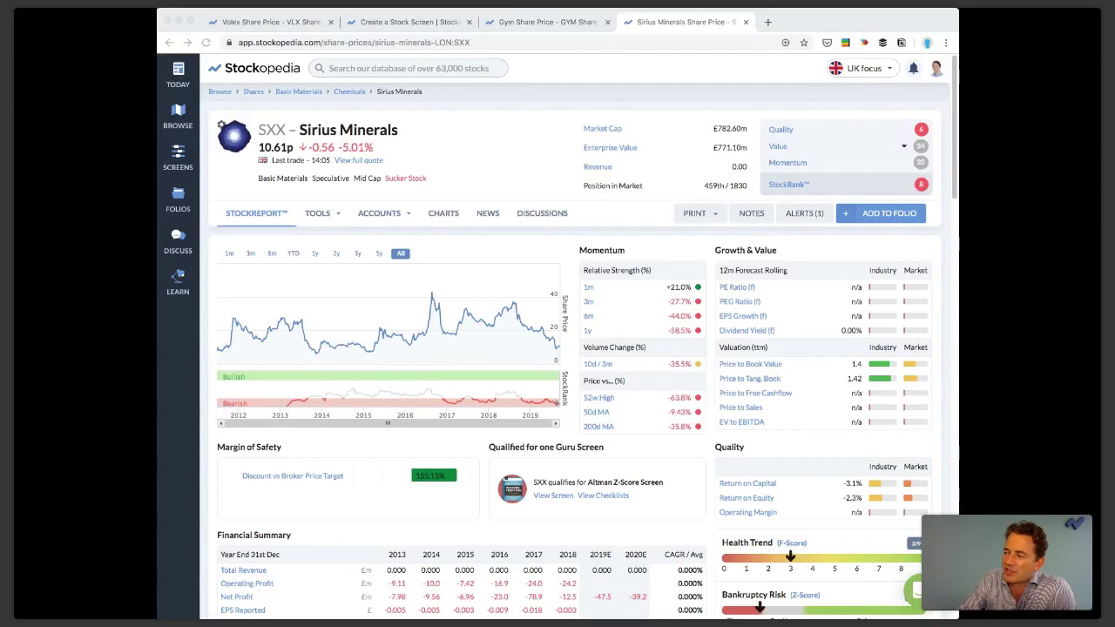
Step: Add Sirius Minerals to the Test import folio without a transaction and open that folio in full view
{"action": "left_click", "coordinate": [446, 201]}
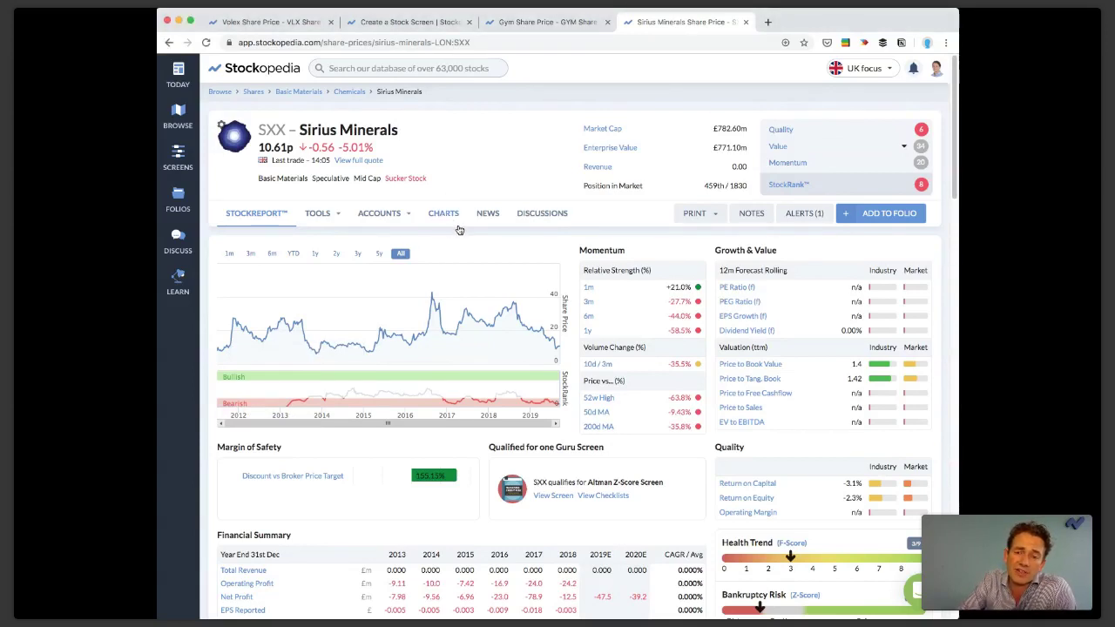
{"action": "left_click", "coordinate": [884, 219]}
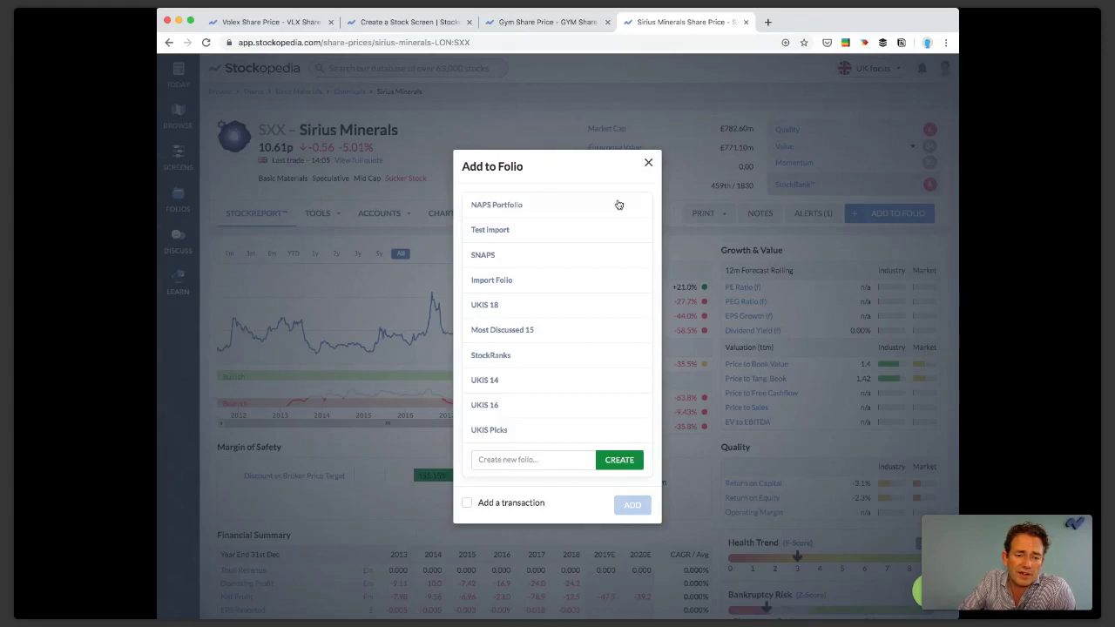
{"action": "left_click", "coordinate": [550, 231]}
{"action": "left_click", "coordinate": [635, 510]}
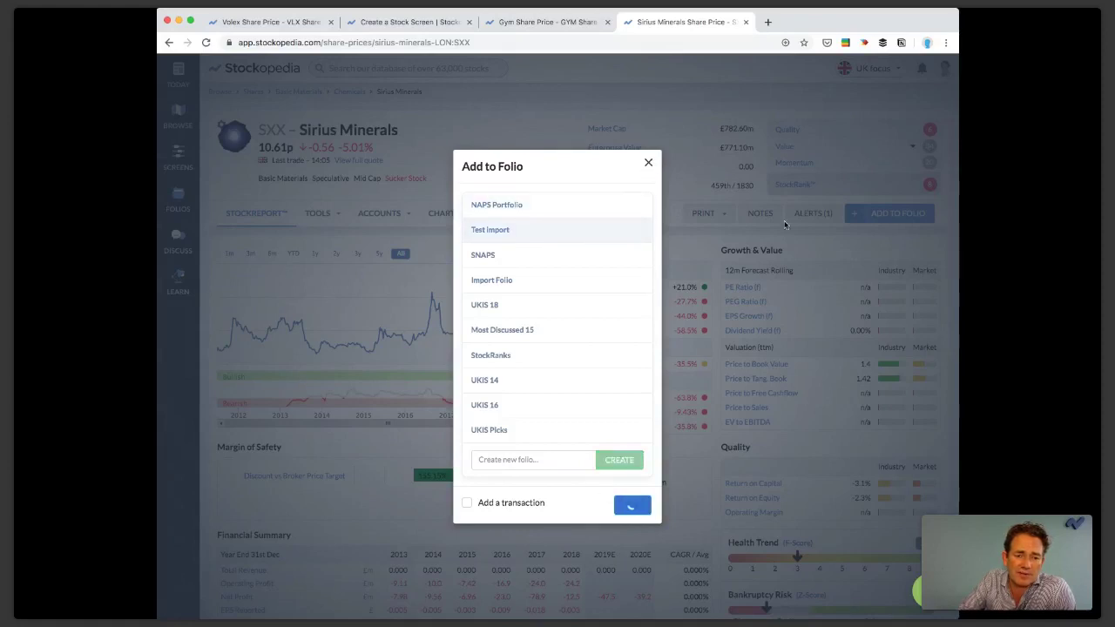
{"action": "left_click", "coordinate": [783, 588]}
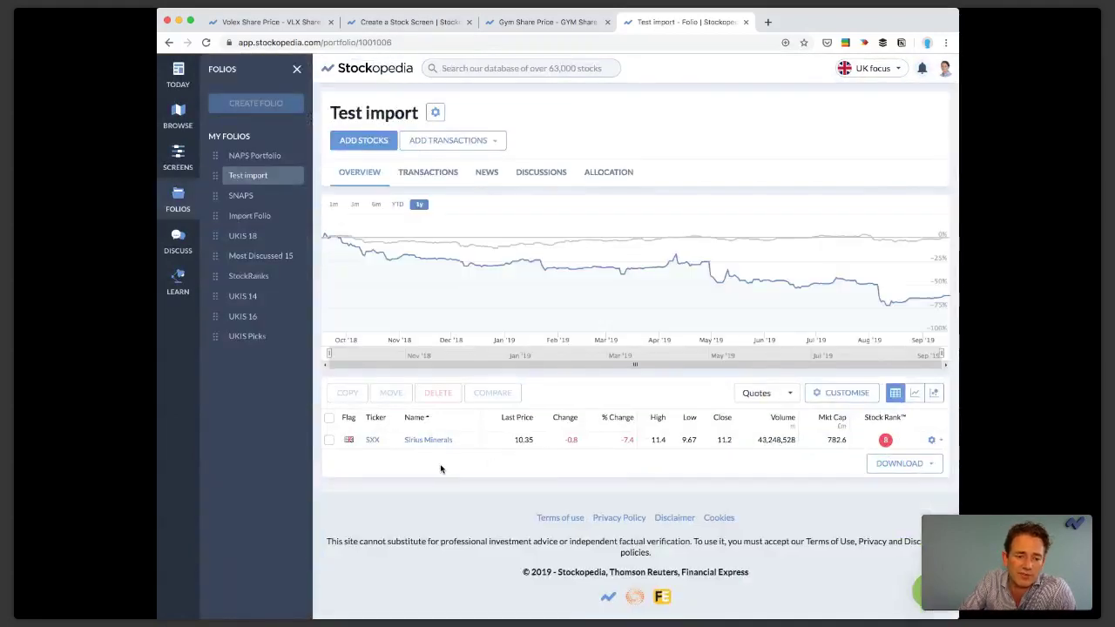
{"action": "left_click", "coordinate": [297, 70]}
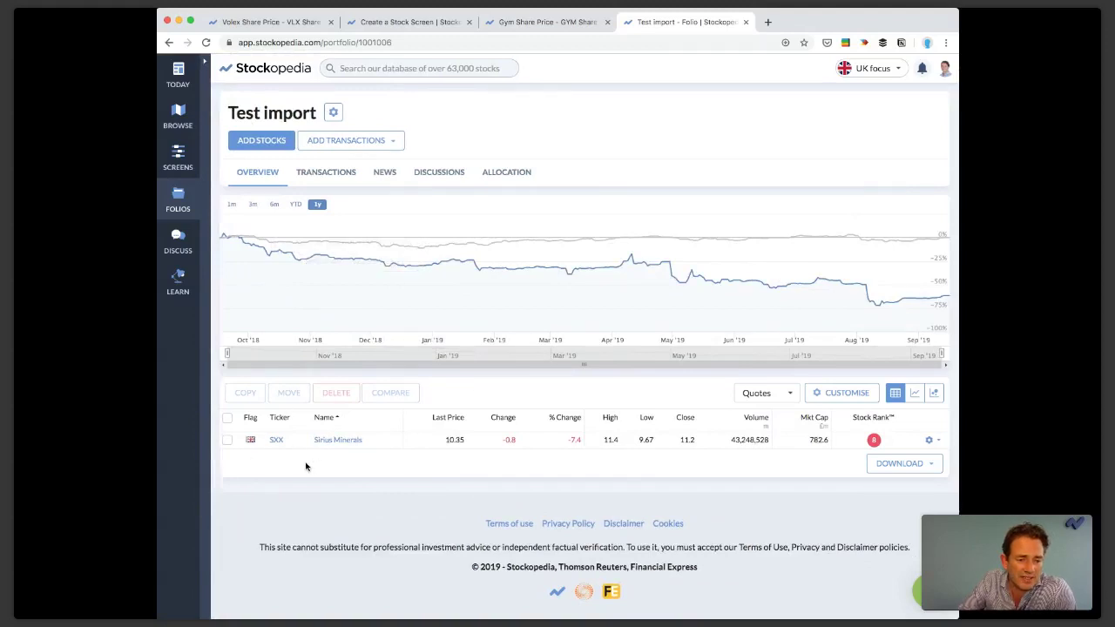
Step: Add a 1 Year Volatility column to the folio's Quotes table and save the table
{"action": "left_click", "coordinate": [843, 392]}
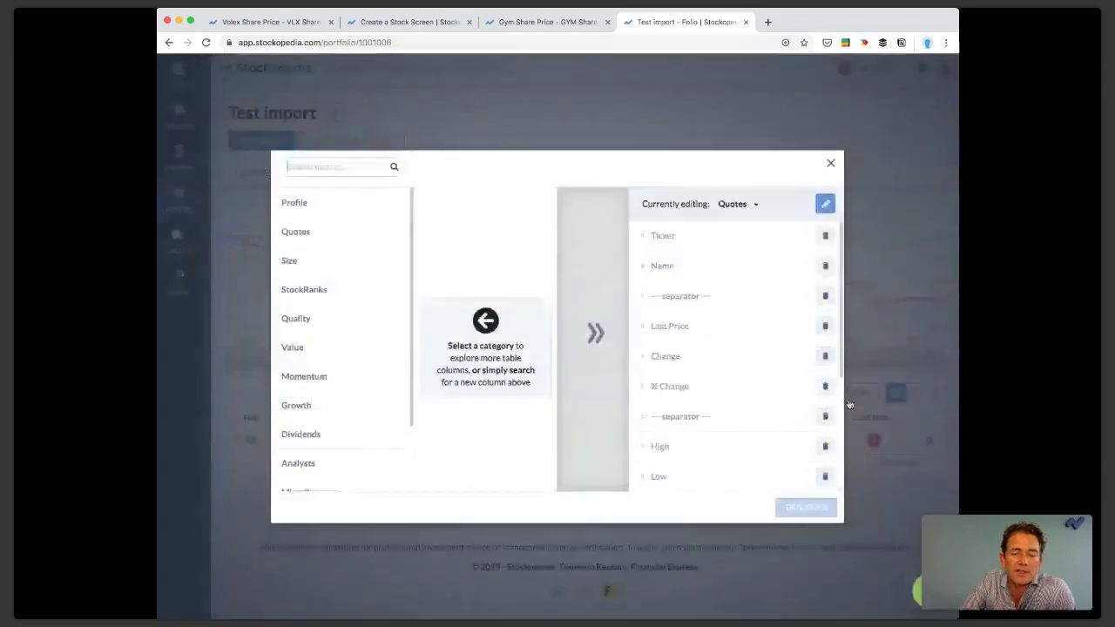
{"action": "left_click", "coordinate": [365, 167]}
{"action": "type", "text": "vol"}
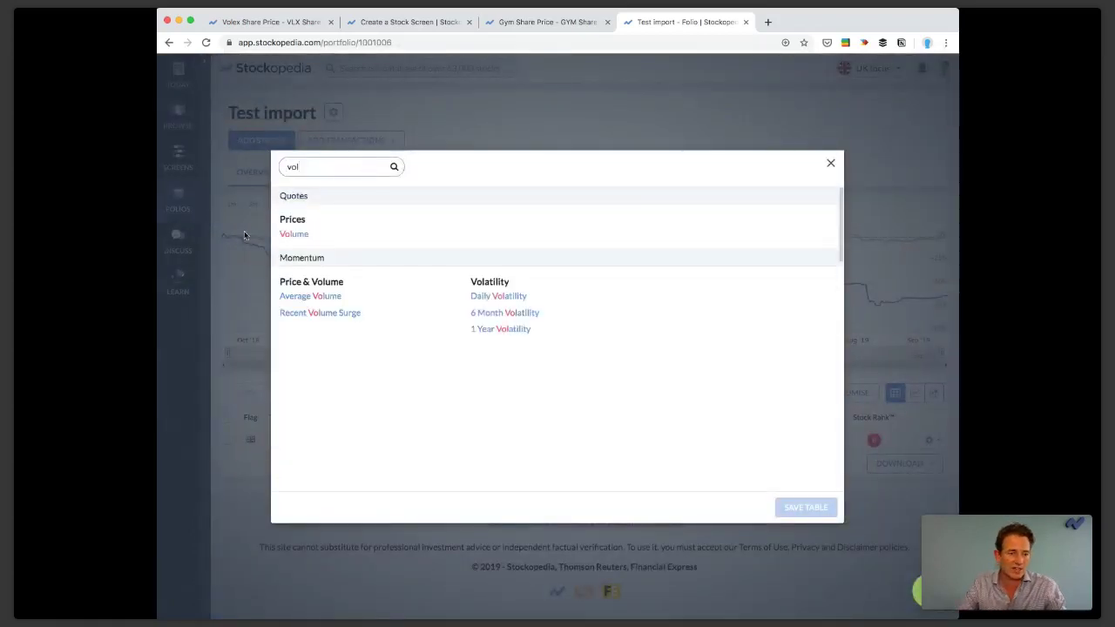
{"action": "left_click", "coordinate": [512, 331]}
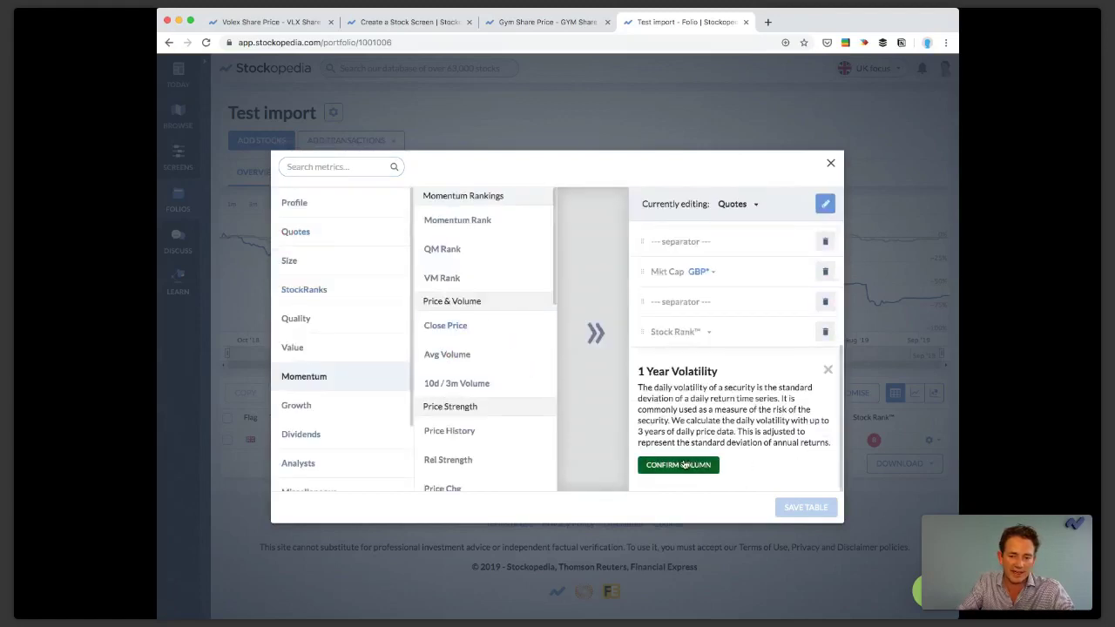
{"action": "left_click", "coordinate": [686, 465]}
{"action": "left_click", "coordinate": [803, 507]}
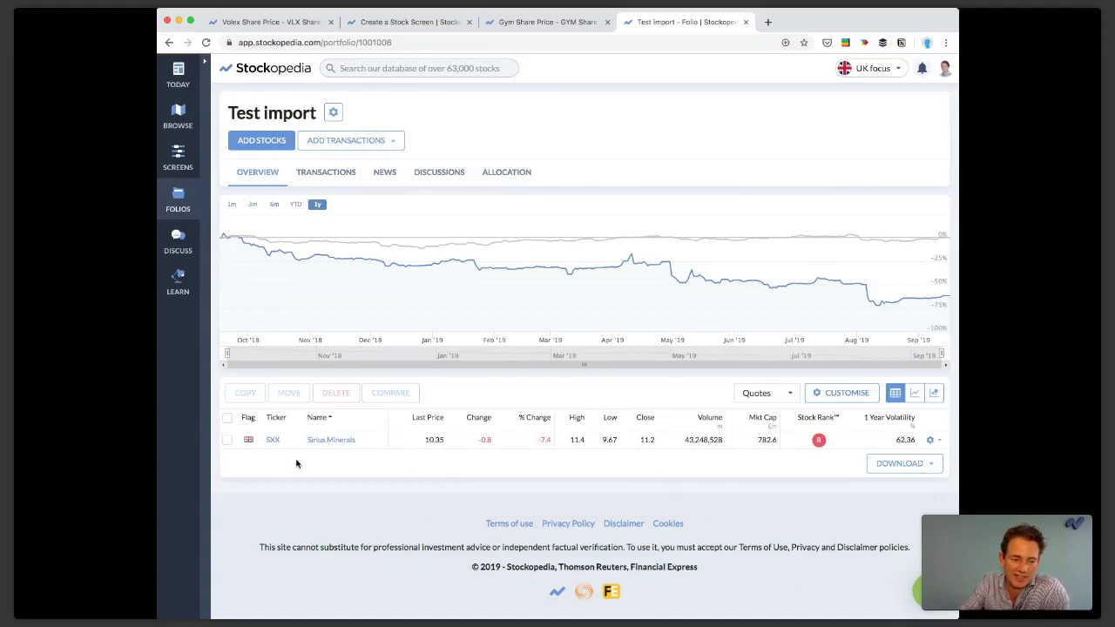
Step: Add Burford Capital, Games Workshop and Apple Inc to the folio and sort its table by 1 Year Volatility ascending
{"action": "left_click", "coordinate": [261, 140]}
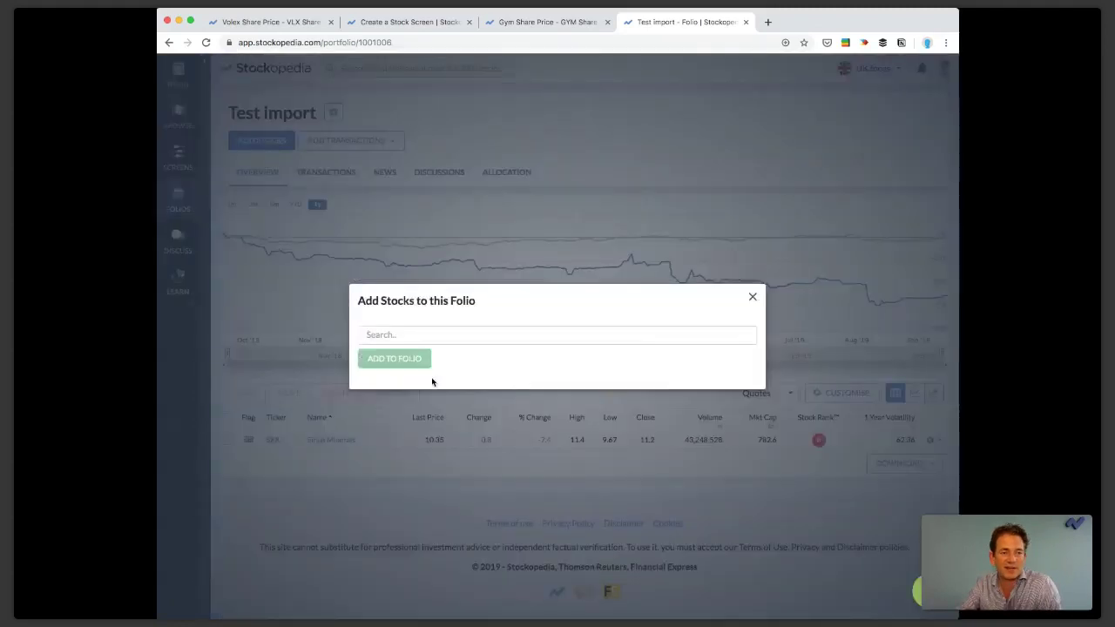
{"action": "left_click", "coordinate": [409, 334]}
{"action": "type", "text": "bur"}
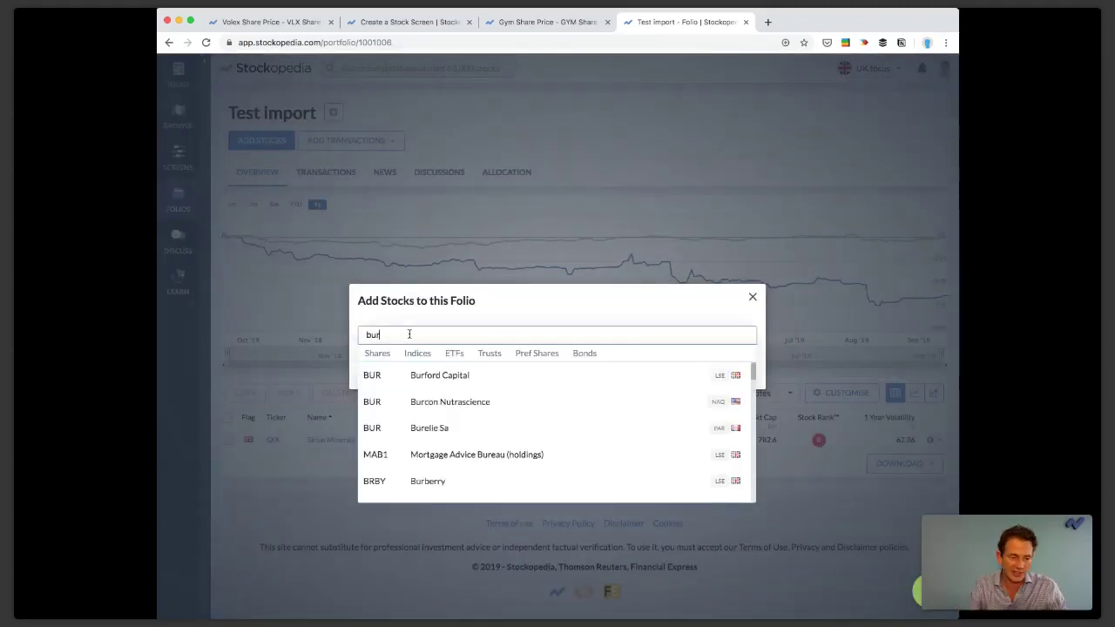
{"action": "left_click", "coordinate": [449, 380]}
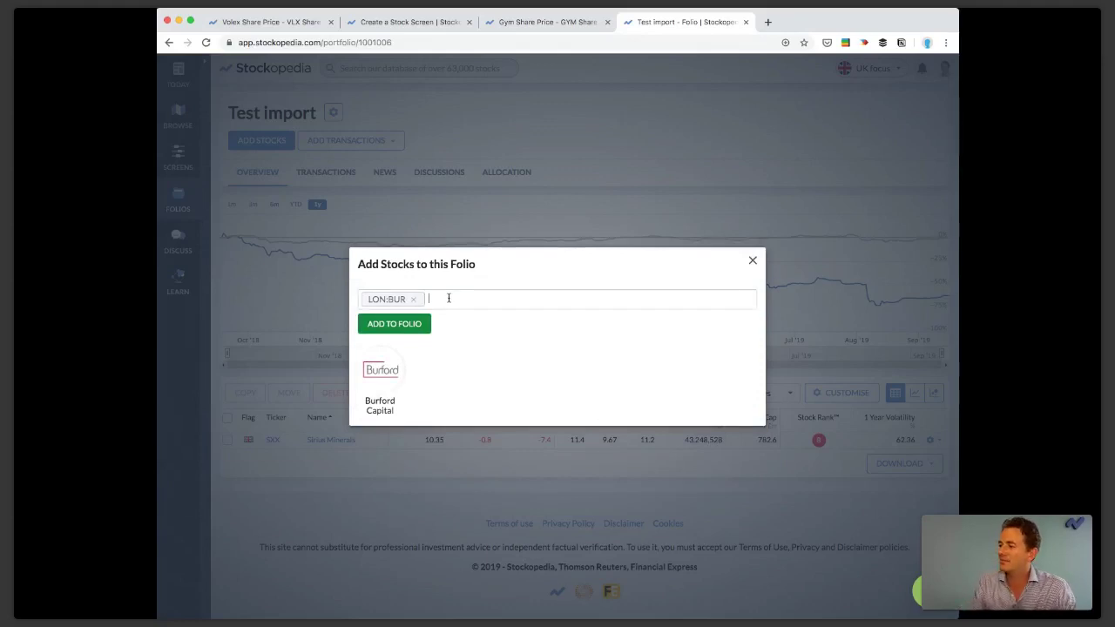
{"action": "type", "text": "gaw"}
{"action": "left_click", "coordinate": [520, 346]}
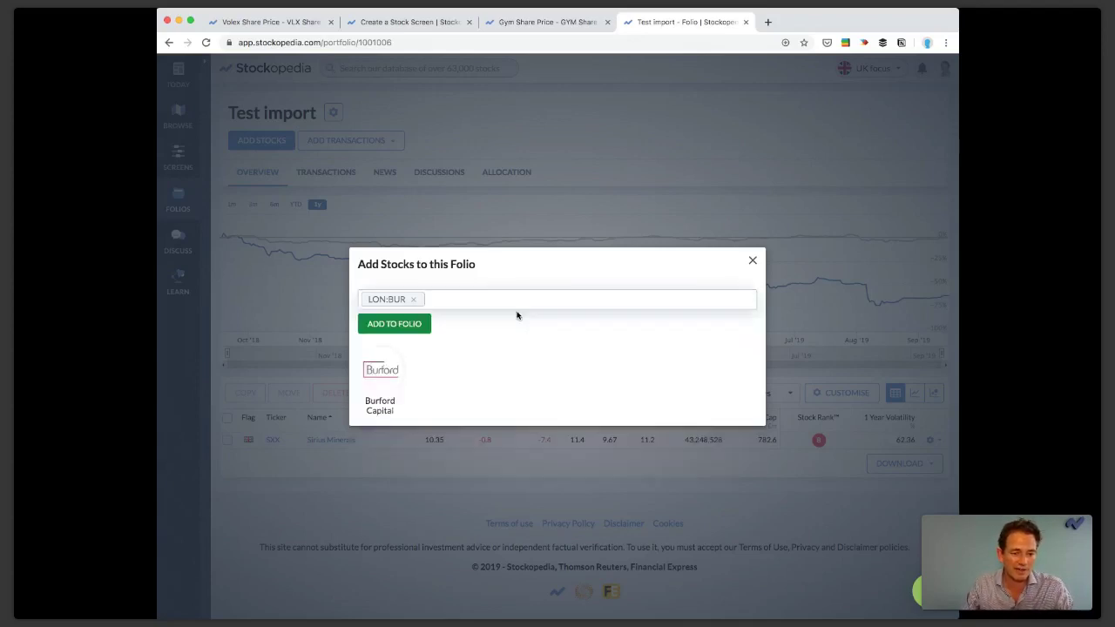
{"action": "type", "text": "aapl"}
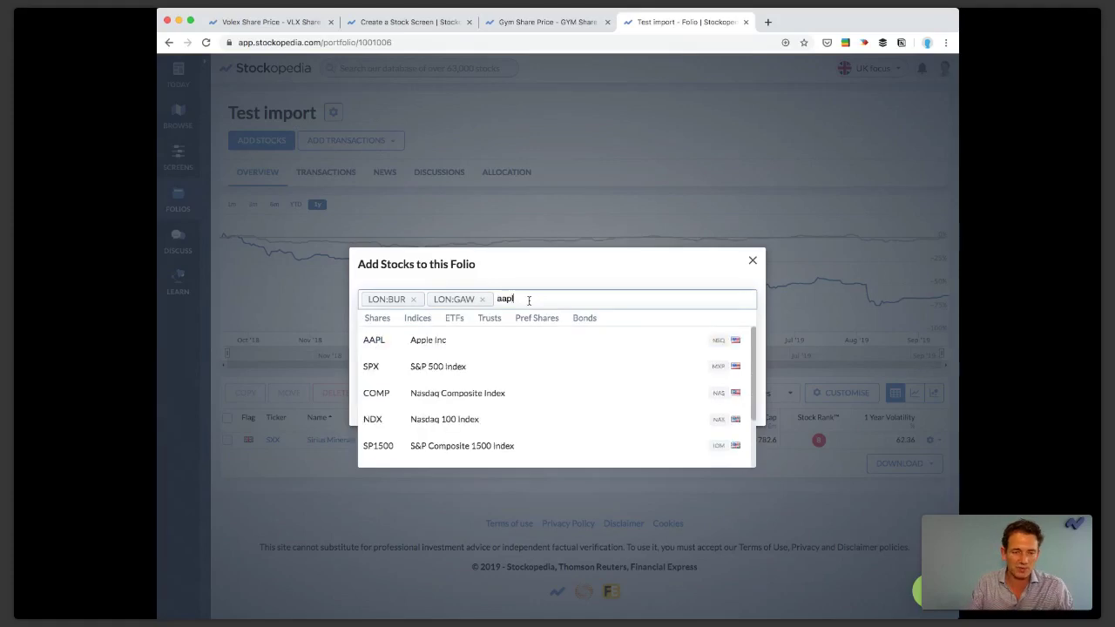
{"action": "left_click", "coordinate": [486, 342]}
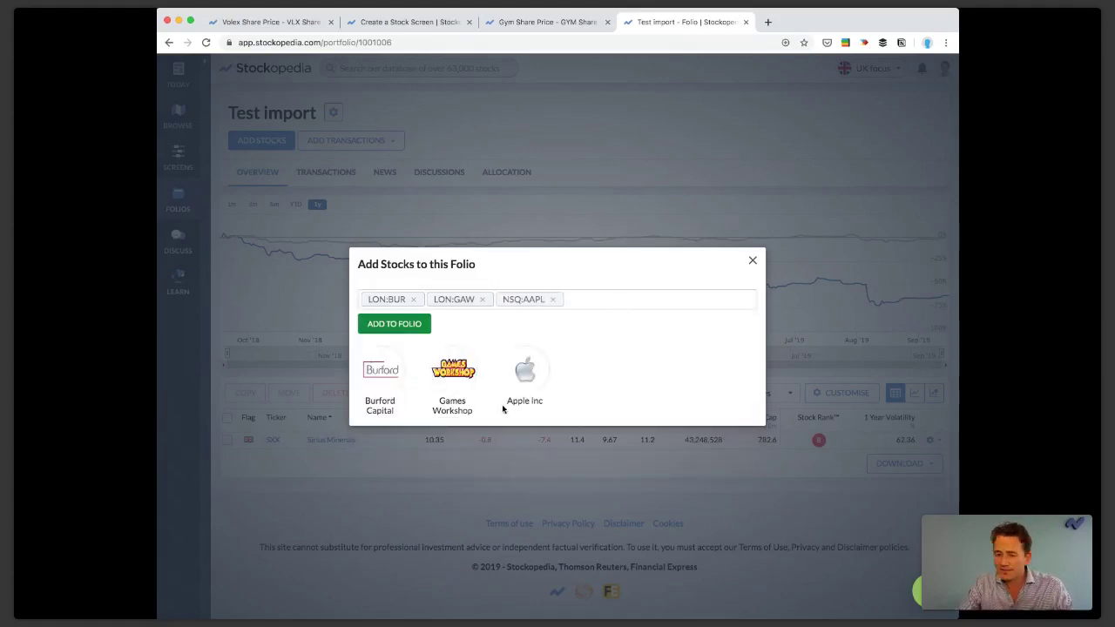
{"action": "left_click", "coordinate": [408, 325]}
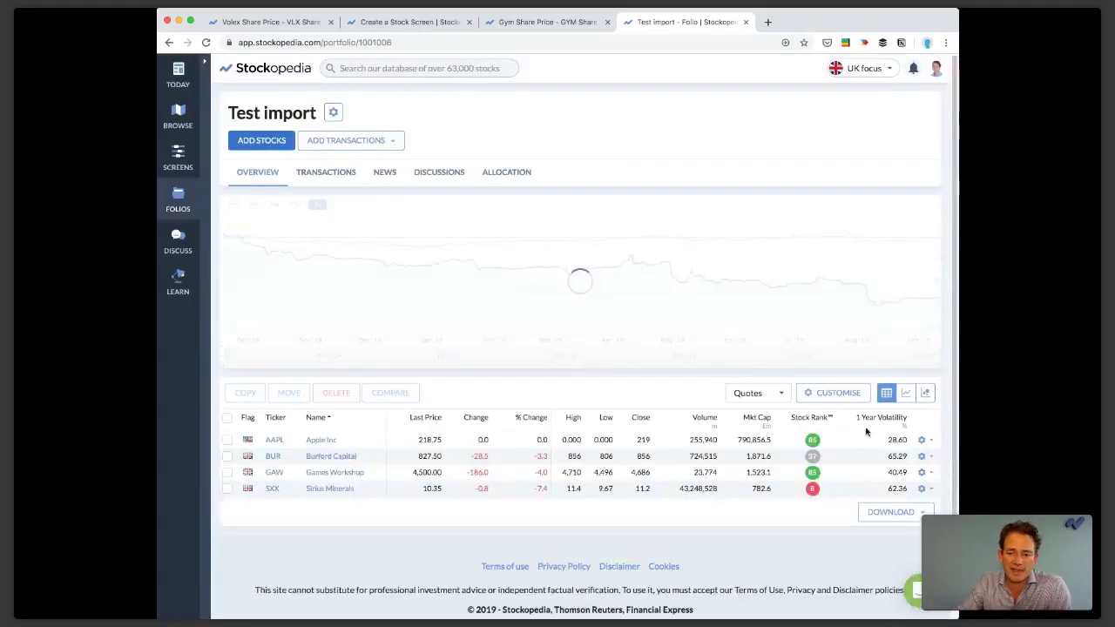
{"action": "left_click", "coordinate": [881, 419]}
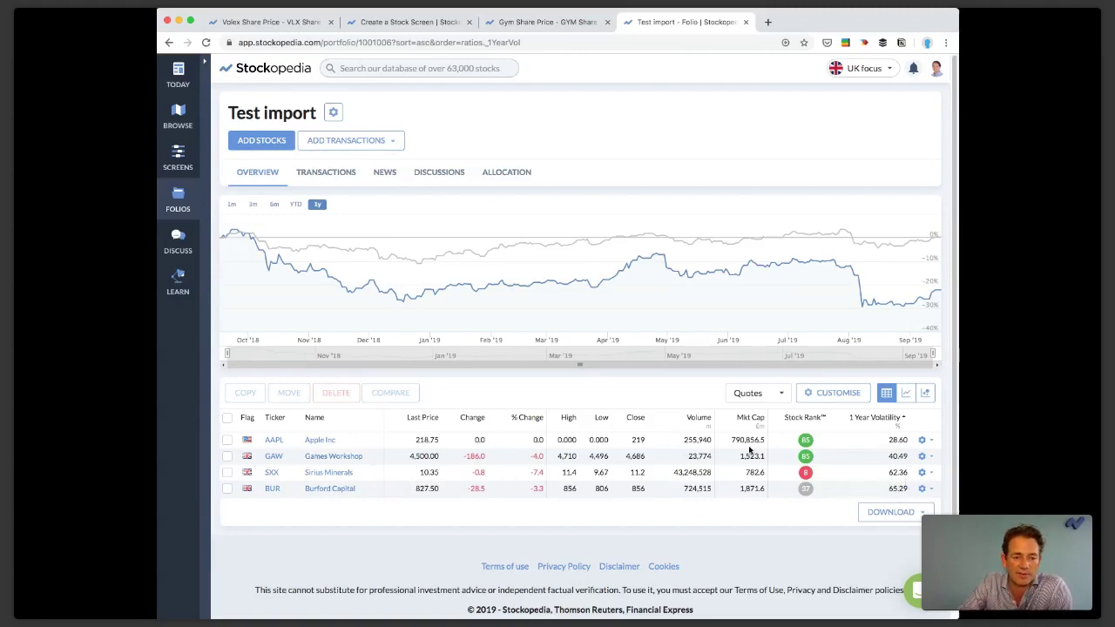
Step: Try to add a Risk Rating column to the folio's table
{"action": "left_click", "coordinate": [852, 393]}
{"action": "left_click", "coordinate": [363, 173]}
{"action": "type", "text": "risk"}
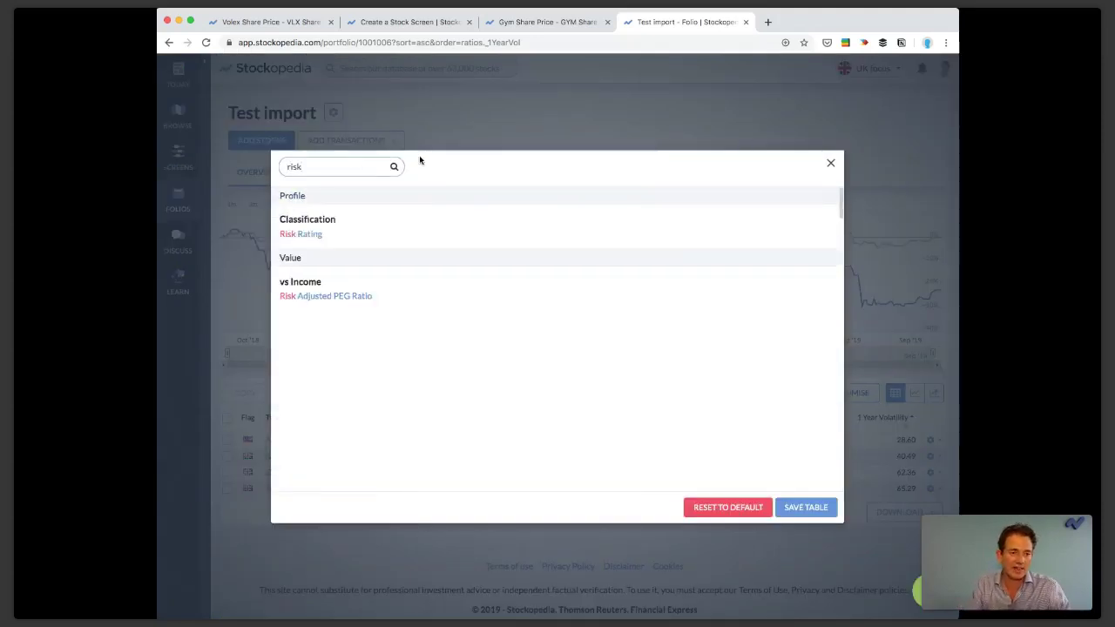
{"action": "left_click", "coordinate": [297, 233]}
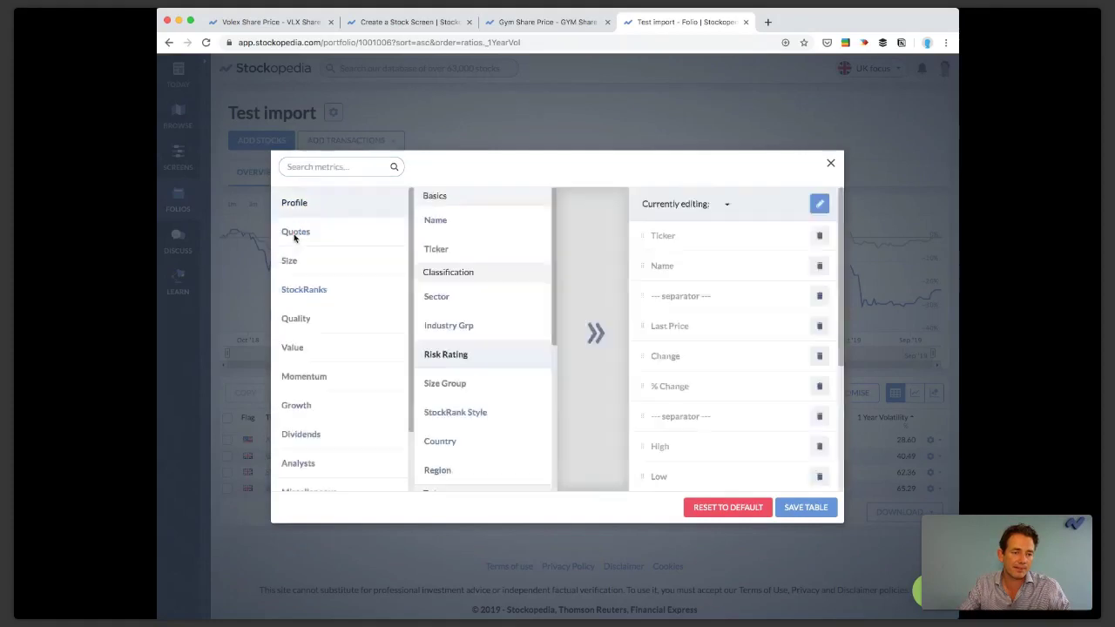
{"action": "left_click", "coordinate": [807, 511]}
Step: Add the Risk Rating classification column to the folio's Quotes table, confirm the column and save the table
{"action": "left_click", "coordinate": [833, 398]}
{"action": "type", "text": "risk ra"}
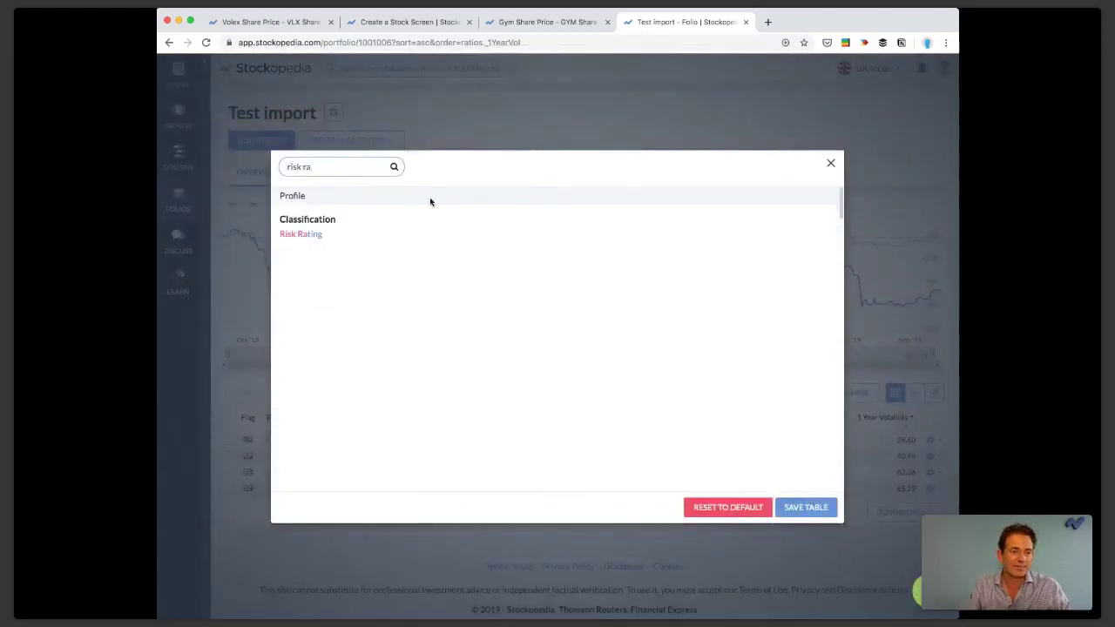
{"action": "left_click", "coordinate": [301, 234]}
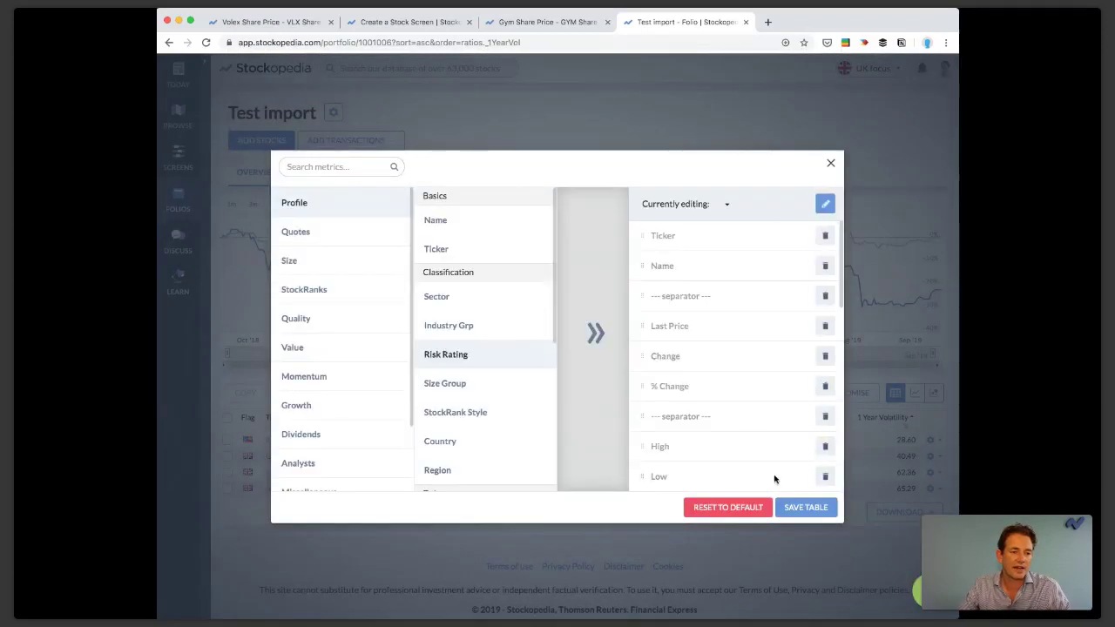
{"action": "left_click", "coordinate": [697, 466]}
{"action": "left_click", "coordinate": [803, 507]}
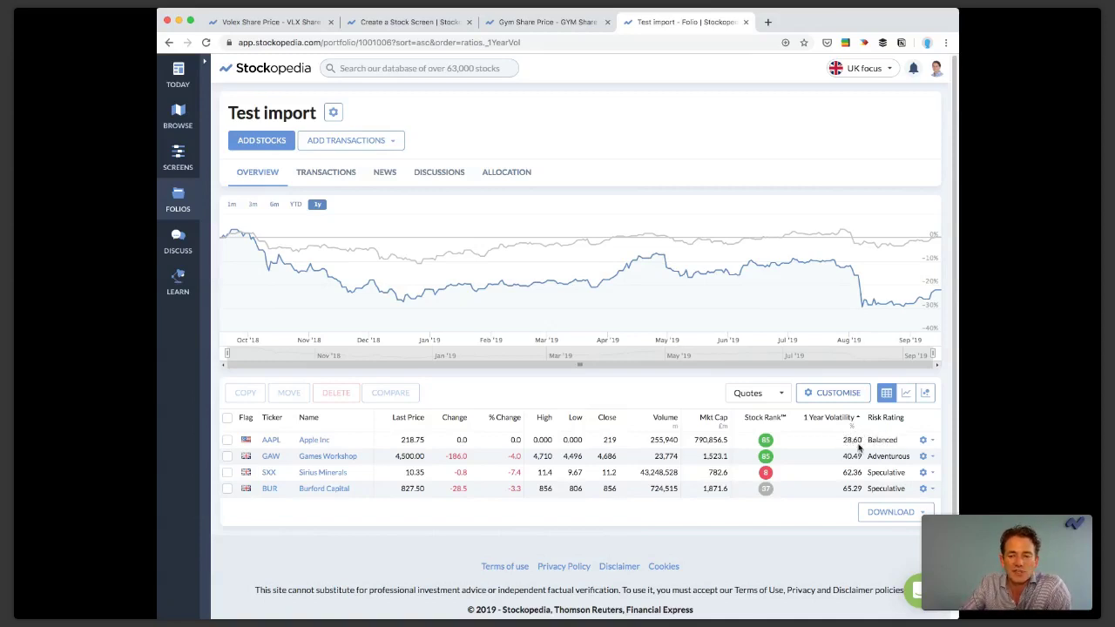
Step: Try to add a 6 Month Volatility column to the folio's table
{"action": "left_click", "coordinate": [836, 393]}
{"action": "left_click", "coordinate": [354, 166]}
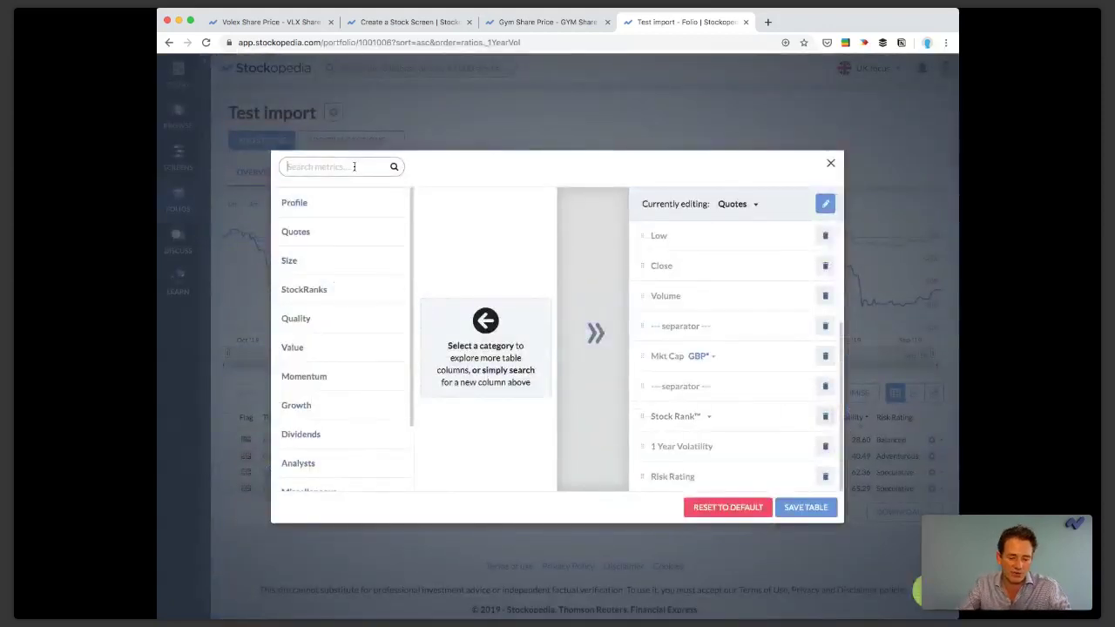
{"action": "type", "text": "6m"}
{"action": "key", "text": "BackSpace"}
{"action": "key", "text": "BackSpace"}
{"action": "type", "text": "vol"}
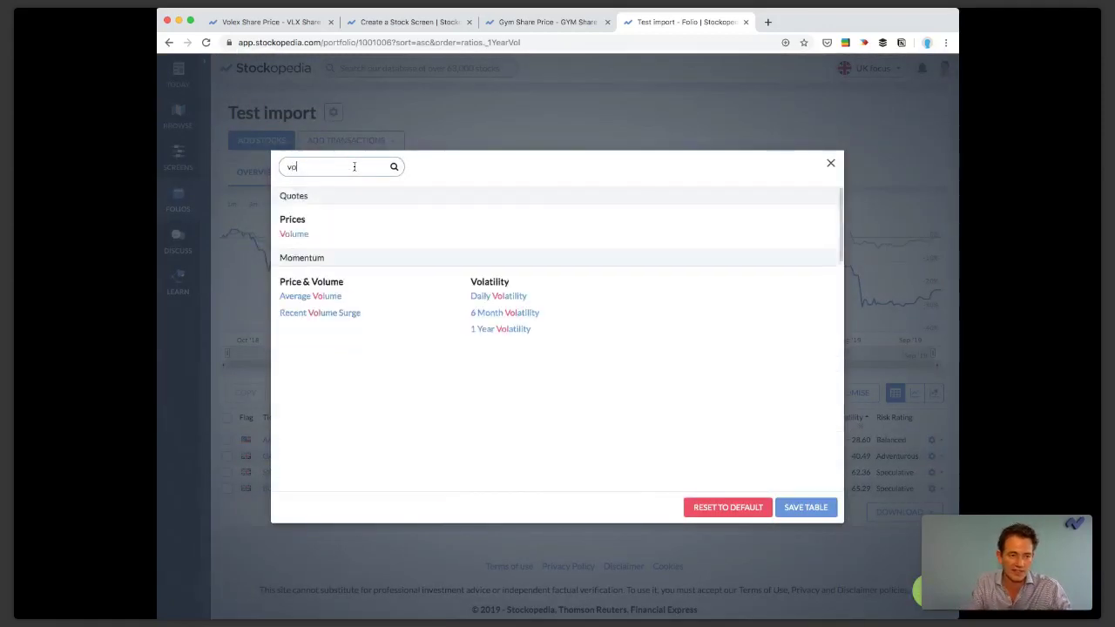
{"action": "left_click", "coordinate": [505, 313]}
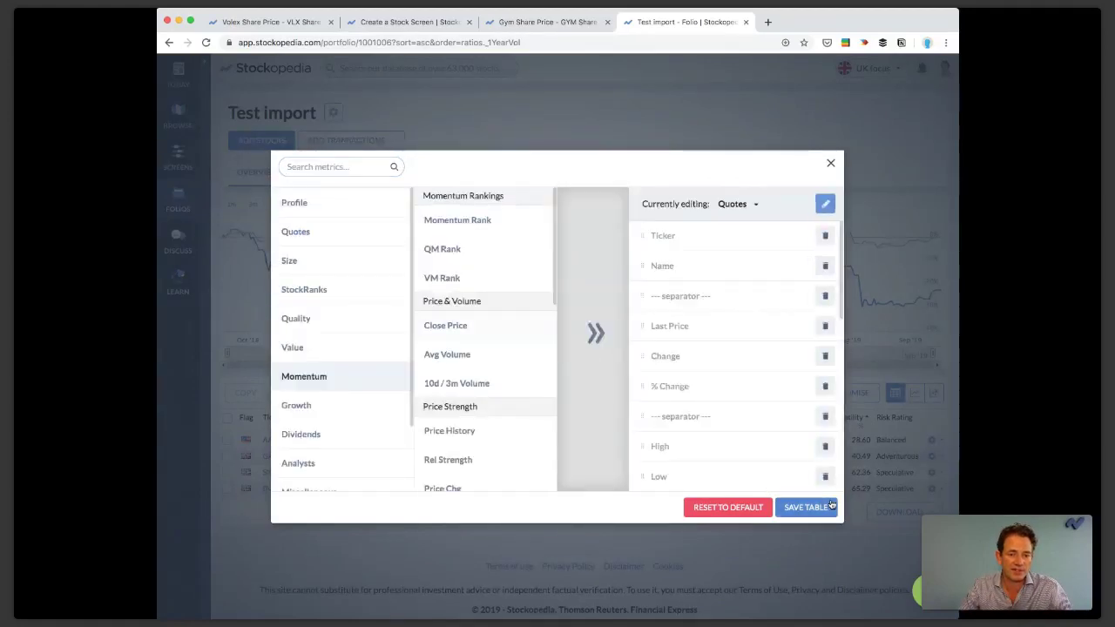
{"action": "left_click", "coordinate": [808, 508]}
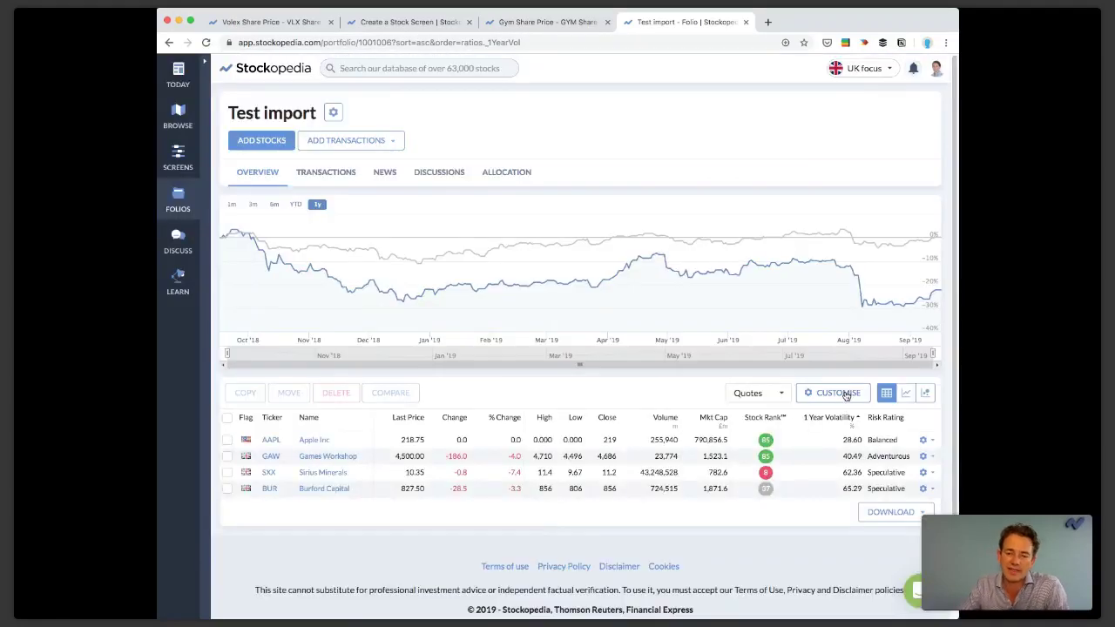
Step: Add the 6 Month Volatility column to the folio's Quotes table, confirm the column and save the table
{"action": "left_click", "coordinate": [844, 395]}
{"action": "type", "text": "vola"}
{"action": "left_click", "coordinate": [323, 251]}
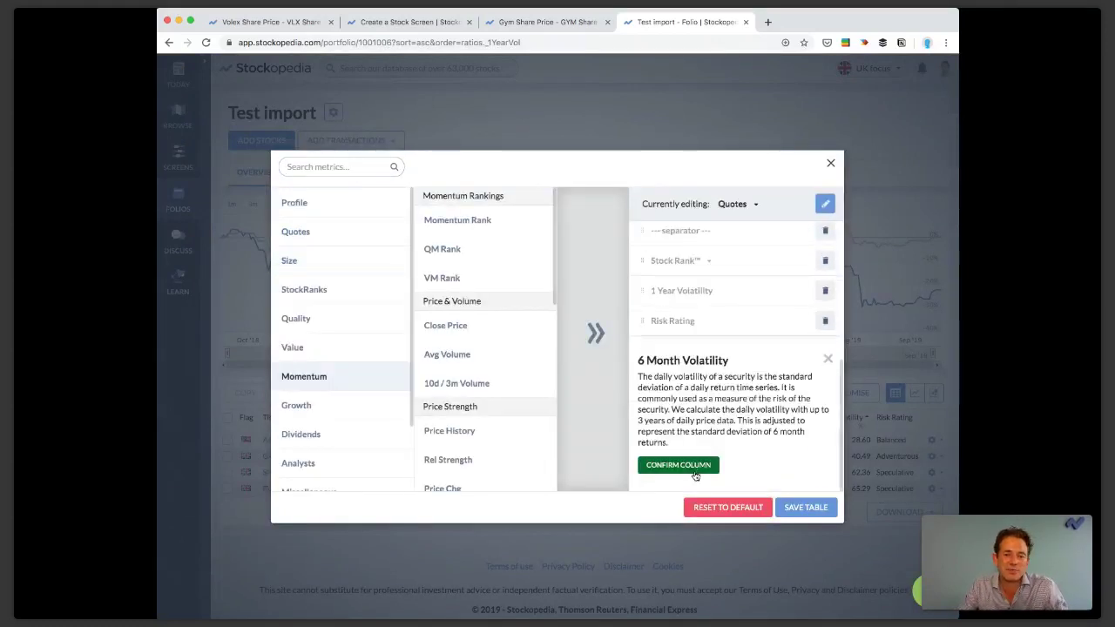
{"action": "left_click", "coordinate": [695, 474]}
{"action": "left_click", "coordinate": [808, 508]}
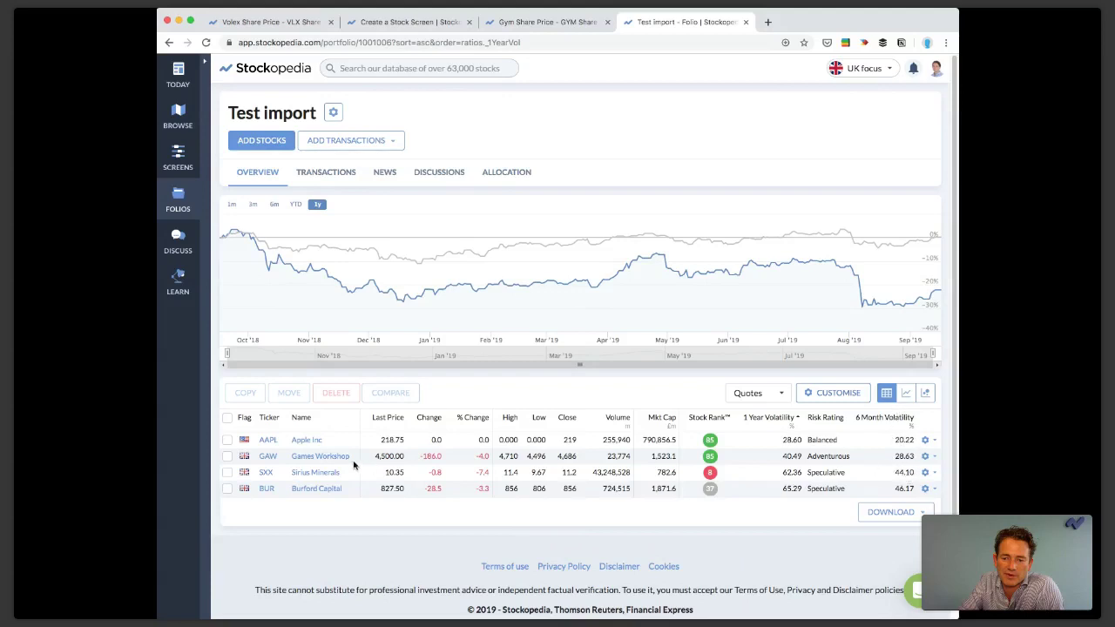
Step: Open Apple Inc's StockReport from the folio and set its price chart to the three-year period
{"action": "left_click", "coordinate": [310, 441]}
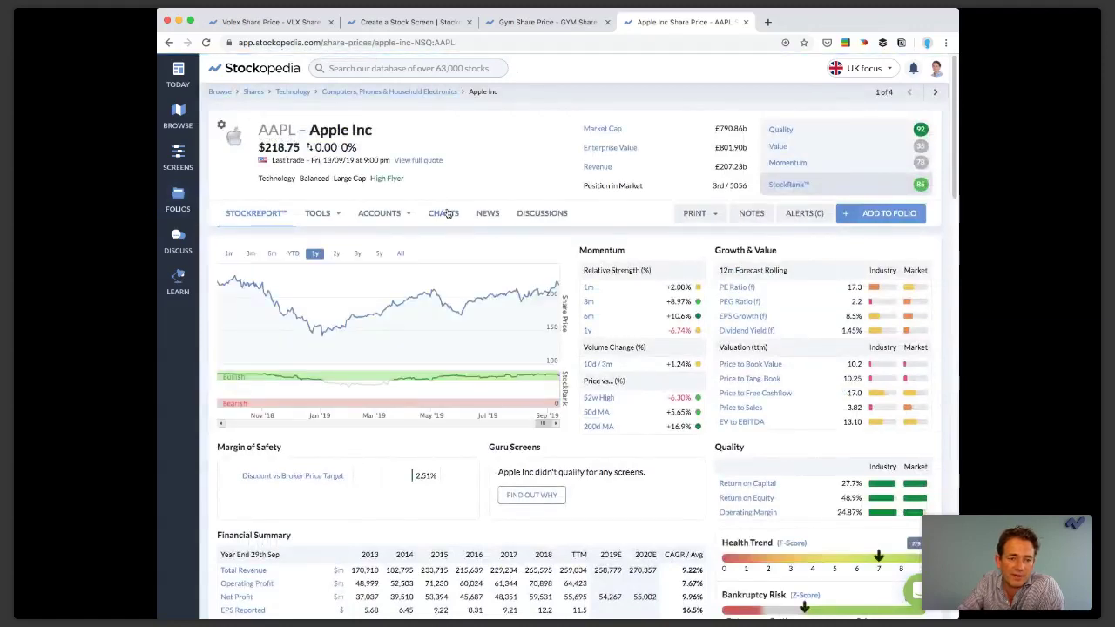
{"action": "left_click", "coordinate": [357, 253]}
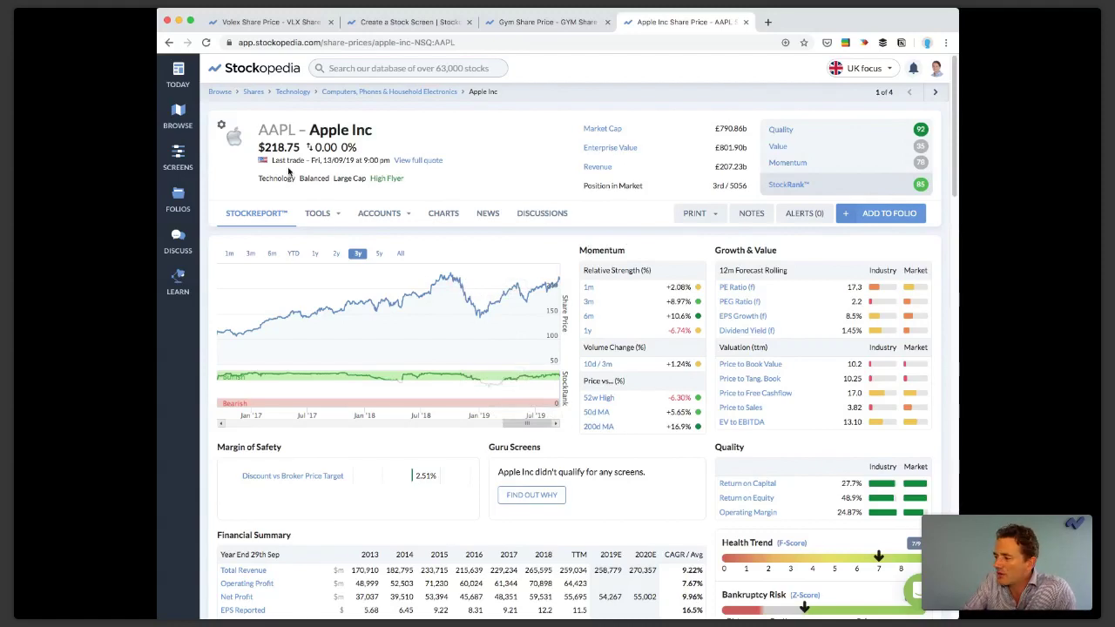
Step: Open the Top QualityRank screen from the Top StockRanks screens and view its list of qualifying stocks
{"action": "left_click", "coordinate": [185, 122]}
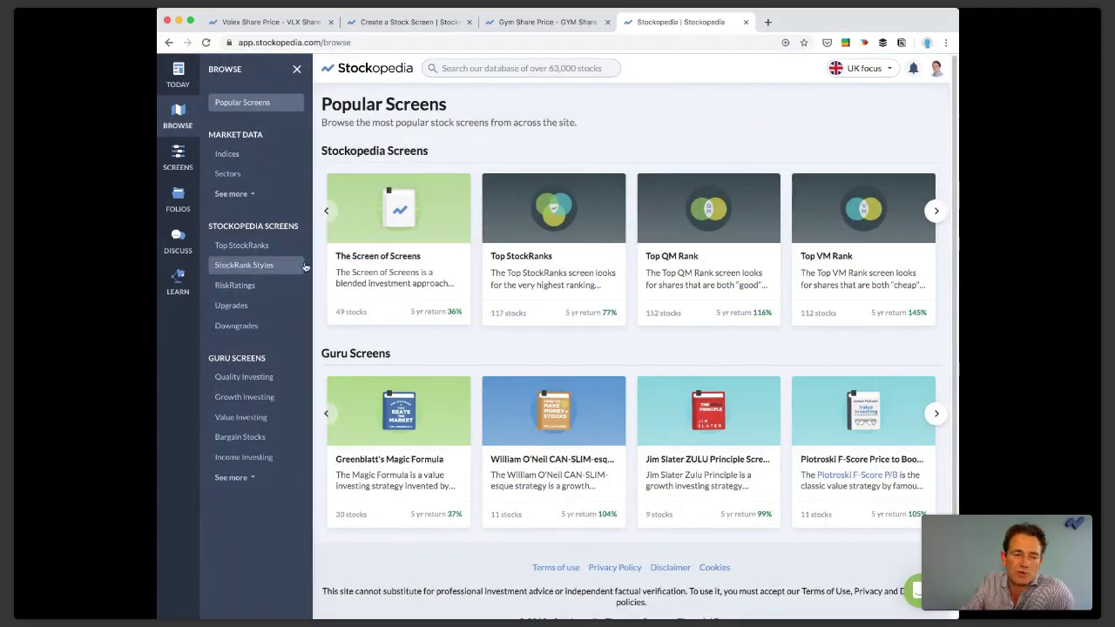
{"action": "left_click", "coordinate": [251, 245]}
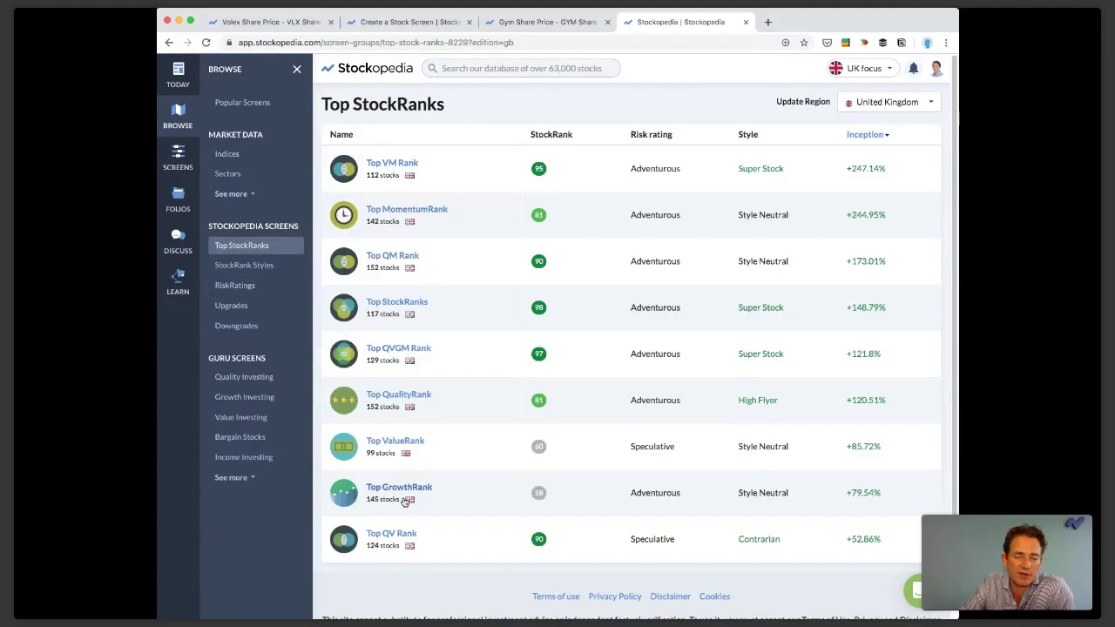
{"action": "left_click", "coordinate": [399, 395]}
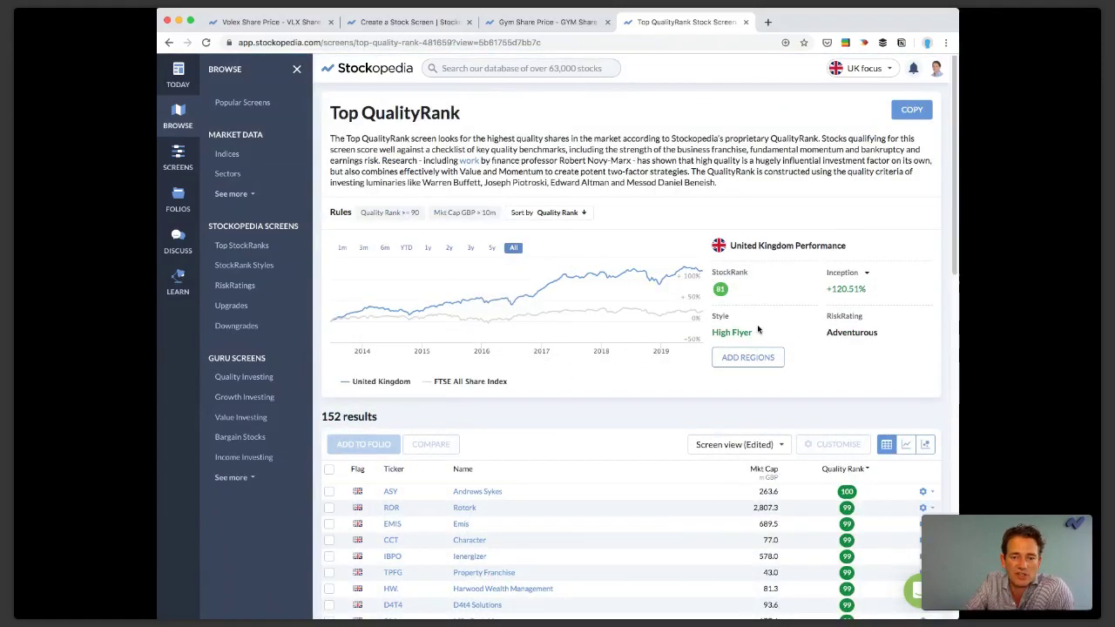
{"action": "scroll", "coordinate": [759, 502], "scroll_direction": "down", "scroll_amount": 3}
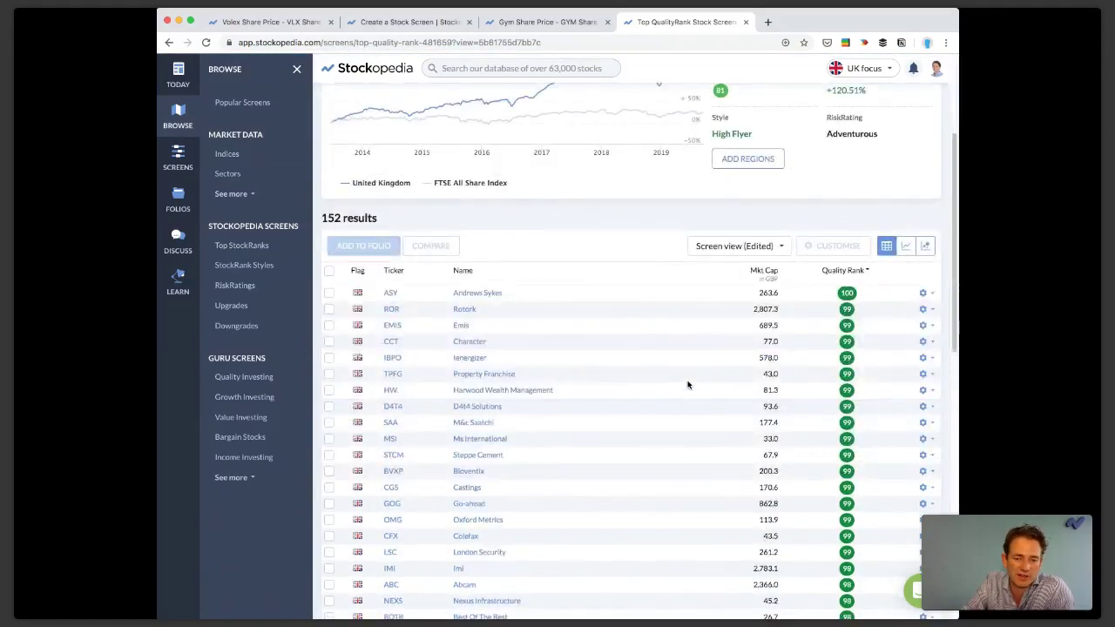
Step: Change the region focus from the United Kingdom to Australasia for the Top QualityRank screen
{"action": "left_click", "coordinate": [851, 74]}
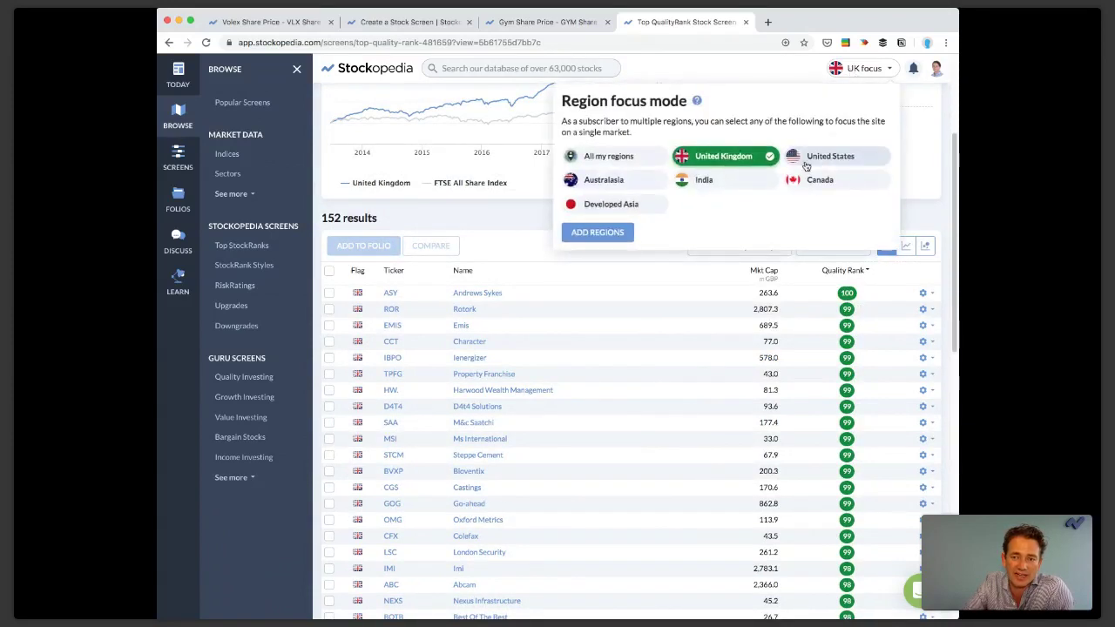
{"action": "left_click", "coordinate": [604, 180]}
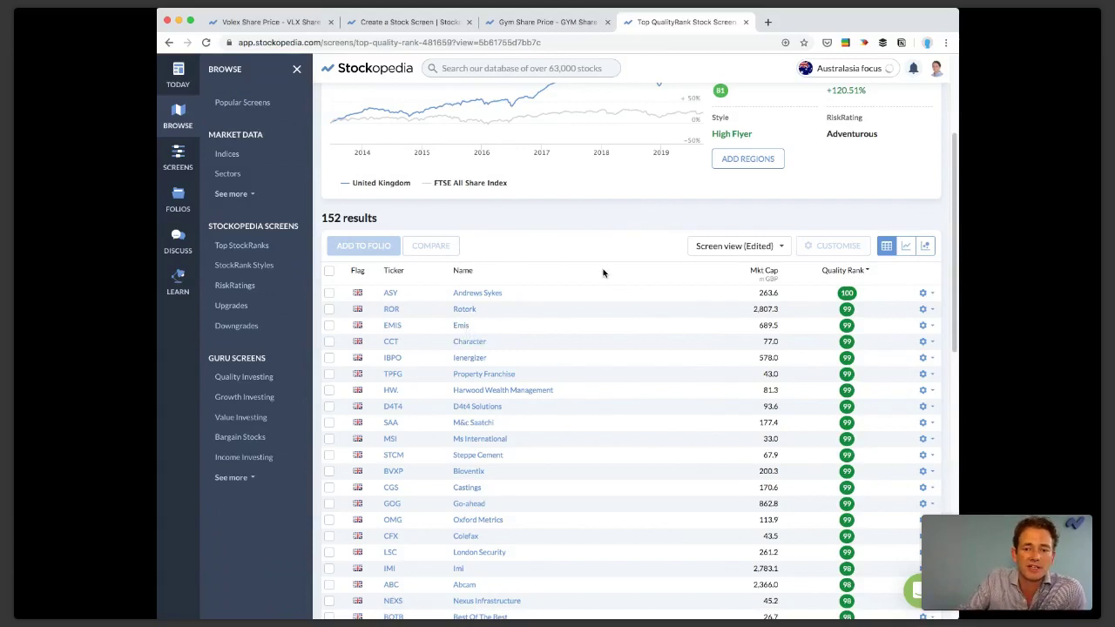
{"action": "mouse_move", "coordinate": [474, 295]}
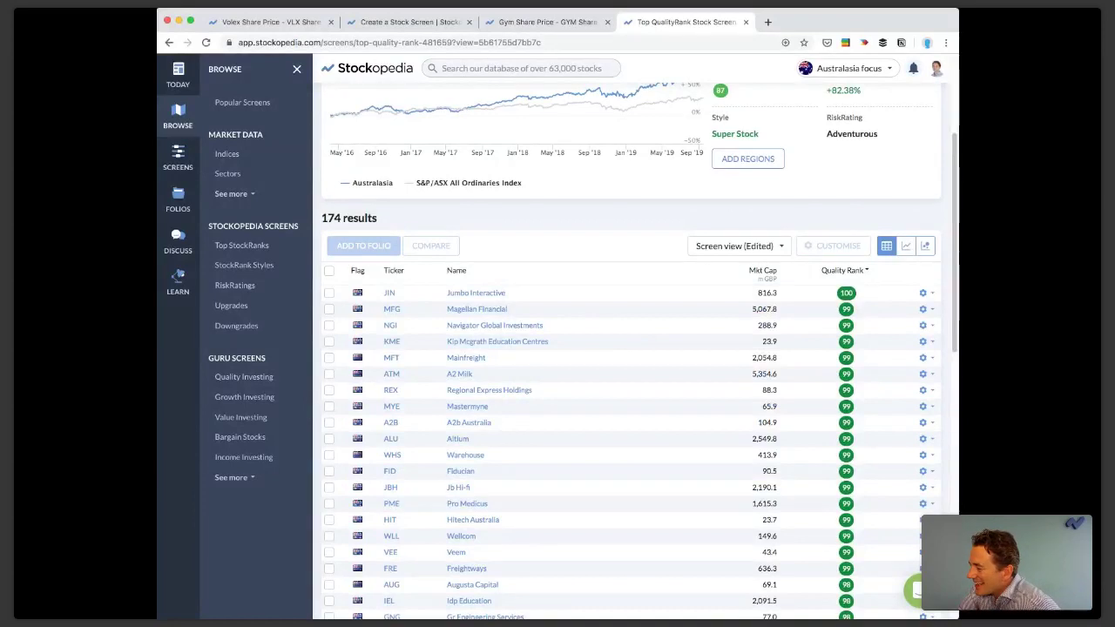
Step: Search for "ddr", open Dicker Data's StockReport and set its price chart to the three-year period
{"action": "left_click", "coordinate": [528, 67]}
{"action": "type", "text": "a"}
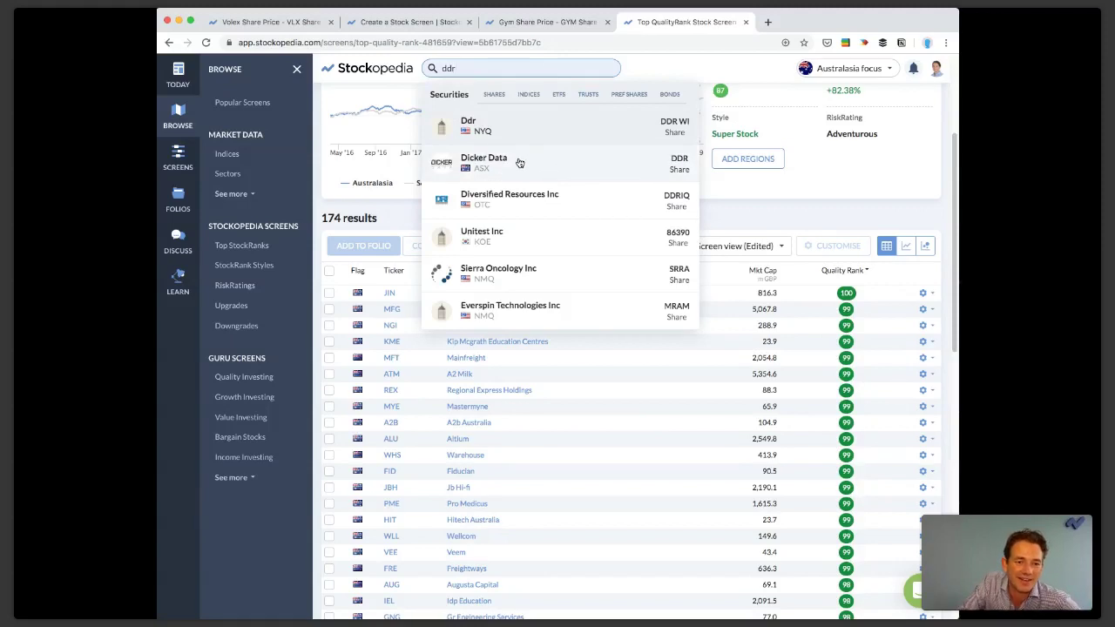
{"action": "left_click", "coordinate": [514, 165]}
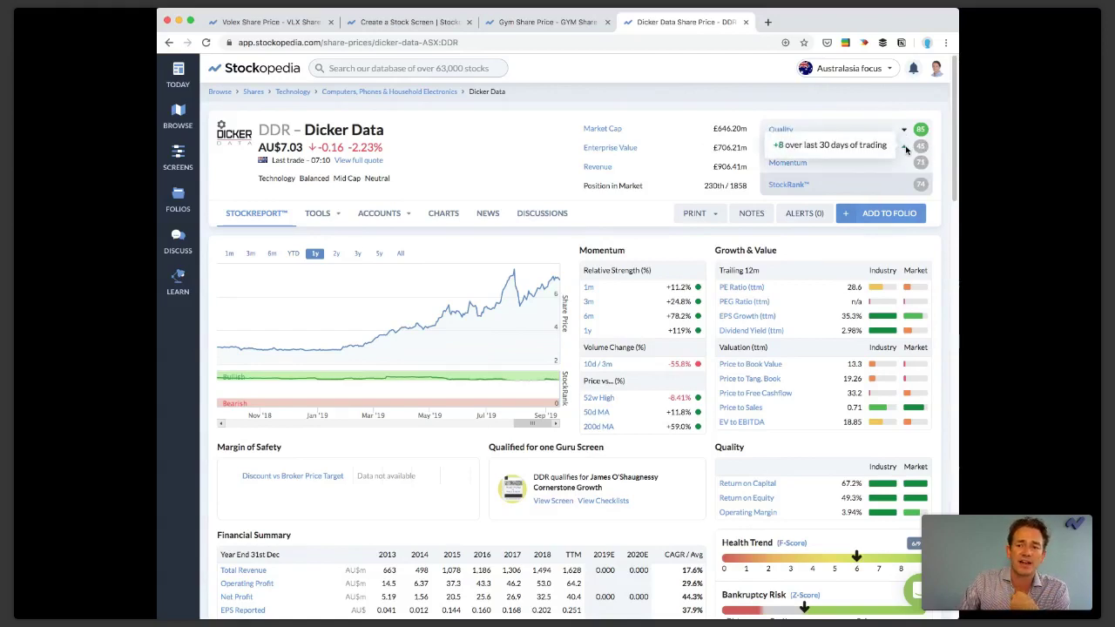
{"action": "left_click", "coordinate": [336, 252]}
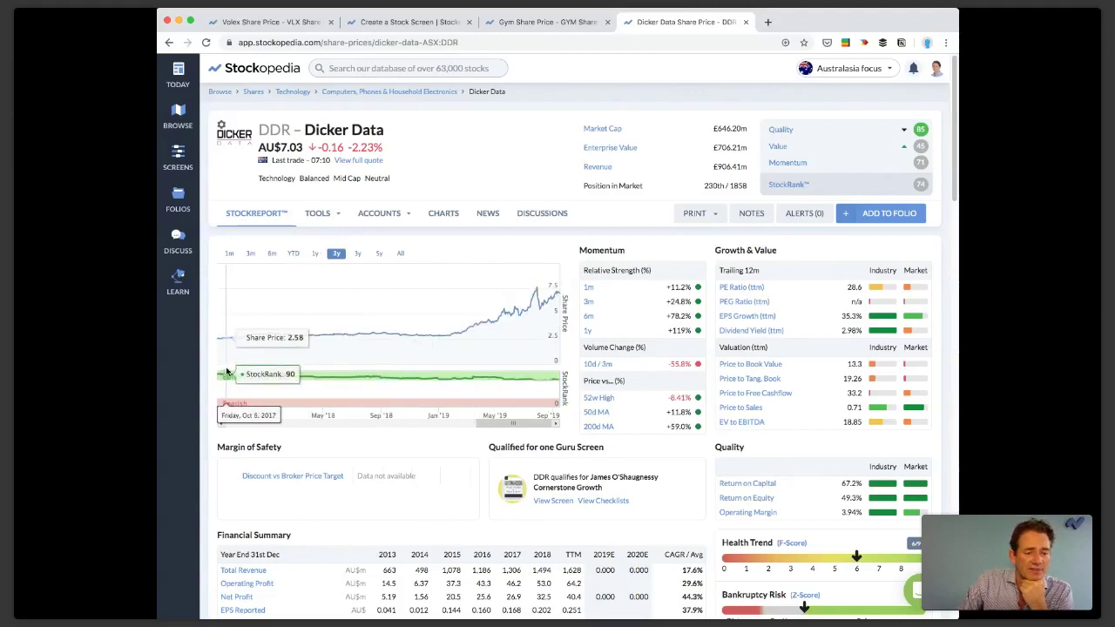
{"action": "left_click", "coordinate": [357, 254]}
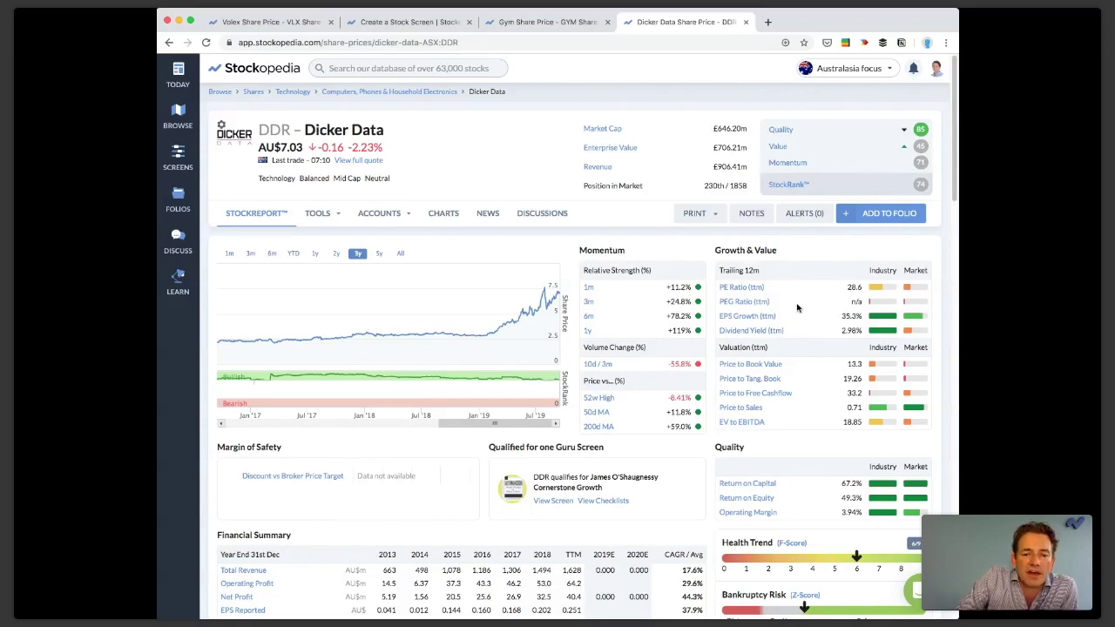
Step: Examine Dicker Data's growth and value ratios along with the EPS growth and PEG rows of the Financial Summary
{"action": "scroll", "coordinate": [798, 311], "scroll_direction": "down", "scroll_amount": 15}
{"action": "scroll", "coordinate": [798, 311], "scroll_direction": "up", "scroll_amount": 15}
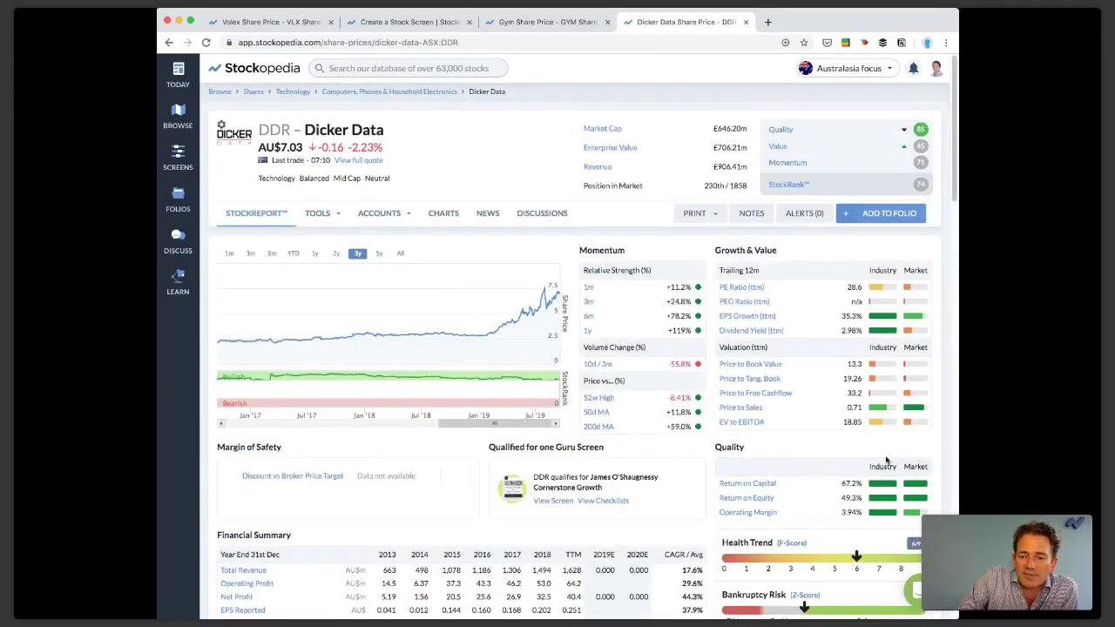
{"action": "scroll", "coordinate": [825, 484], "scroll_direction": "down", "scroll_amount": 3}
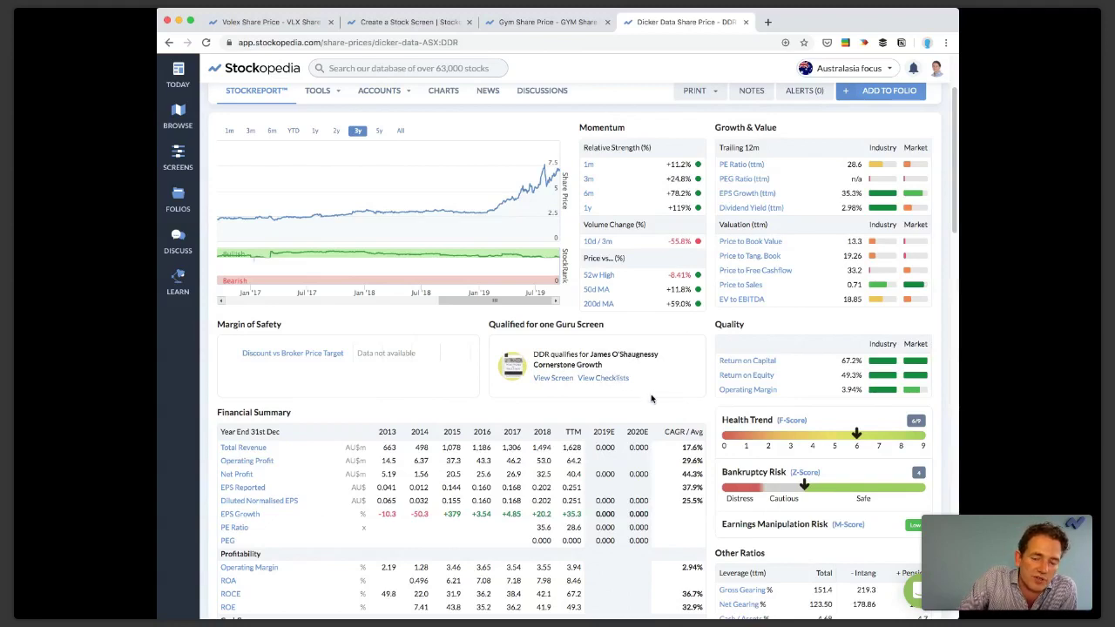
{"action": "scroll", "coordinate": [647, 403], "scroll_direction": "down", "scroll_amount": 1}
{"action": "scroll", "coordinate": [646, 404], "scroll_direction": "down", "scroll_amount": 2}
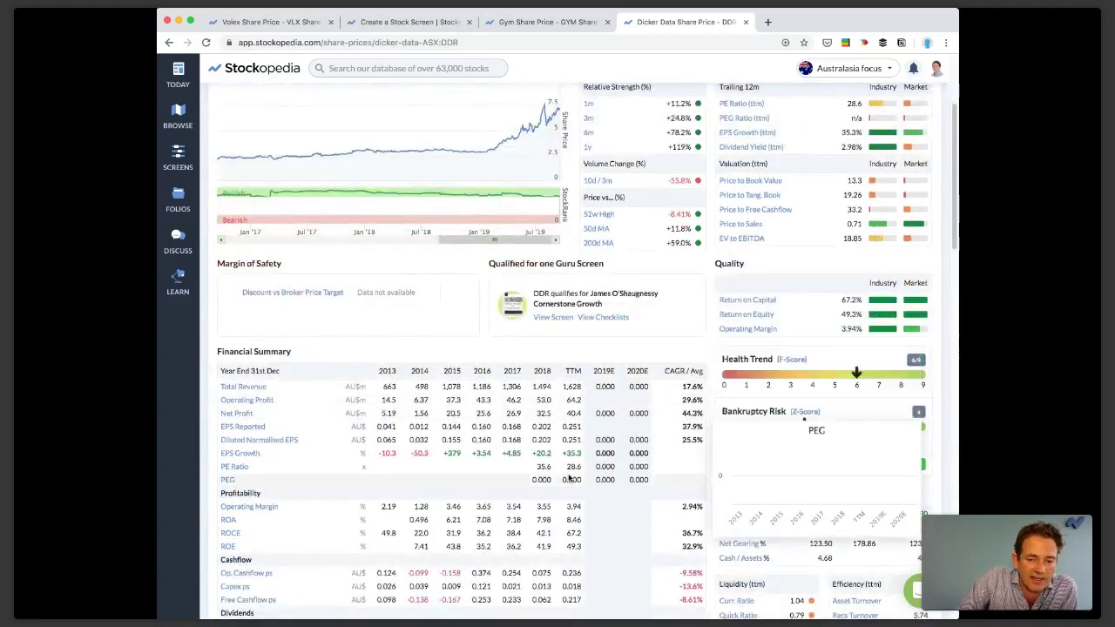
{"action": "mouse_move", "coordinate": [514, 455]}
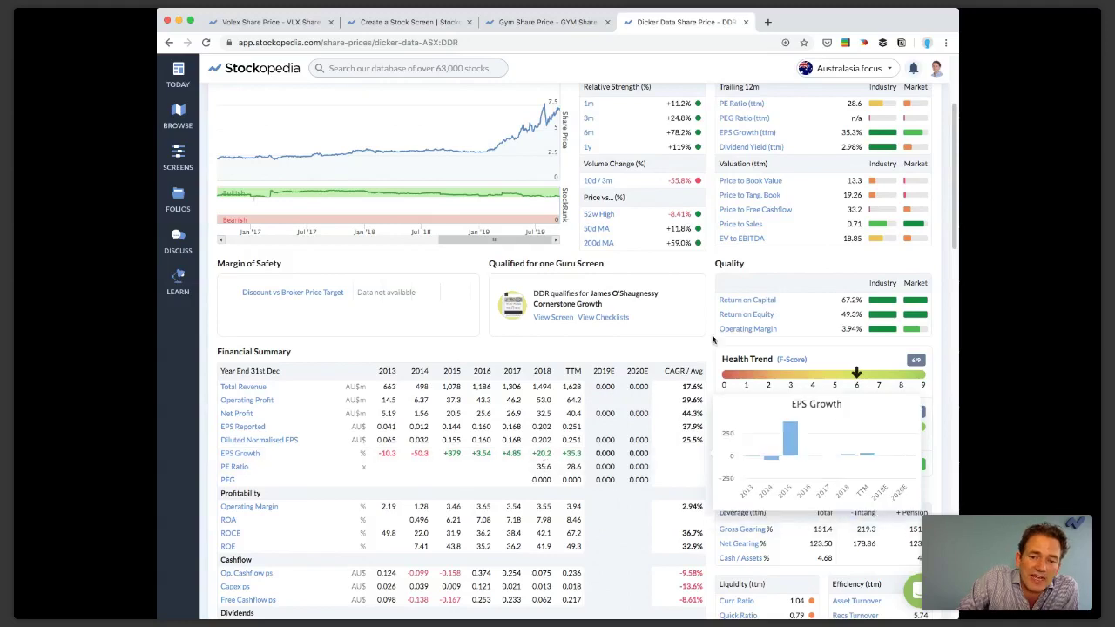
{"action": "scroll", "coordinate": [844, 240], "scroll_direction": "up", "scroll_amount": 5}
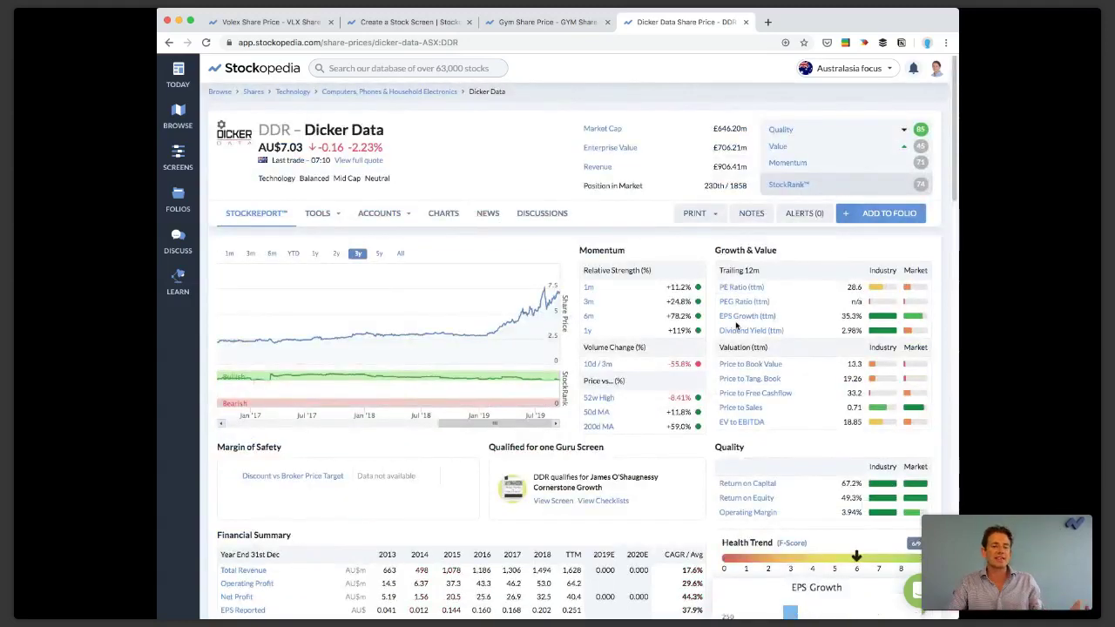
Step: Examine Dicker Data's earnings, profitability, cash flow and balance sheet history together with its company profile
{"action": "scroll", "coordinate": [741, 327], "scroll_direction": "down", "scroll_amount": 8}
{"action": "mouse_move", "coordinate": [565, 340]}
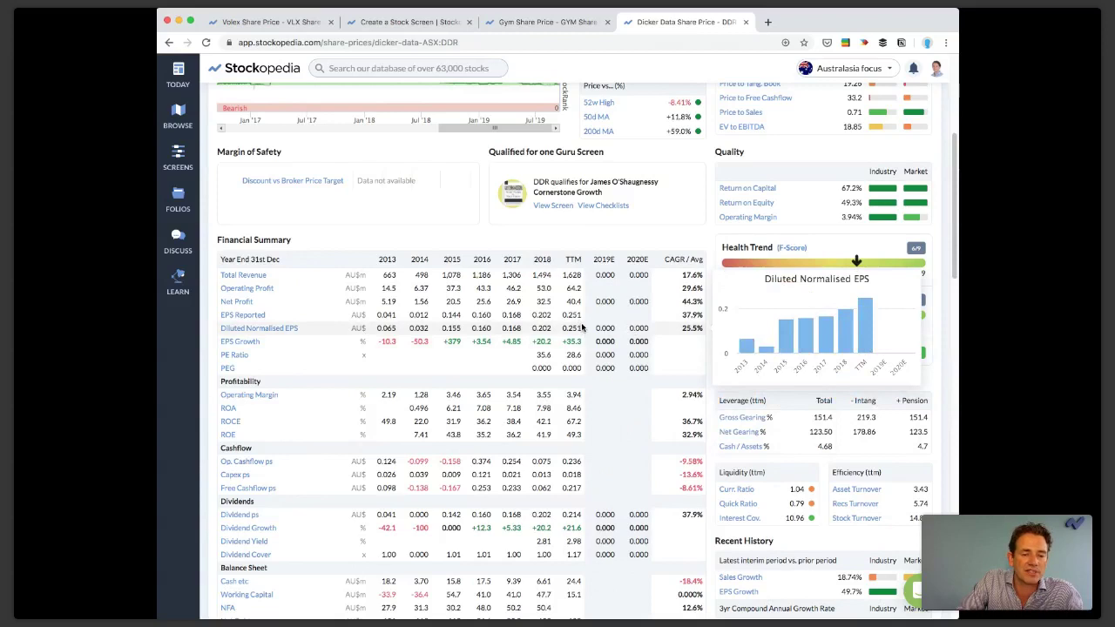
{"action": "mouse_move", "coordinate": [553, 395]}
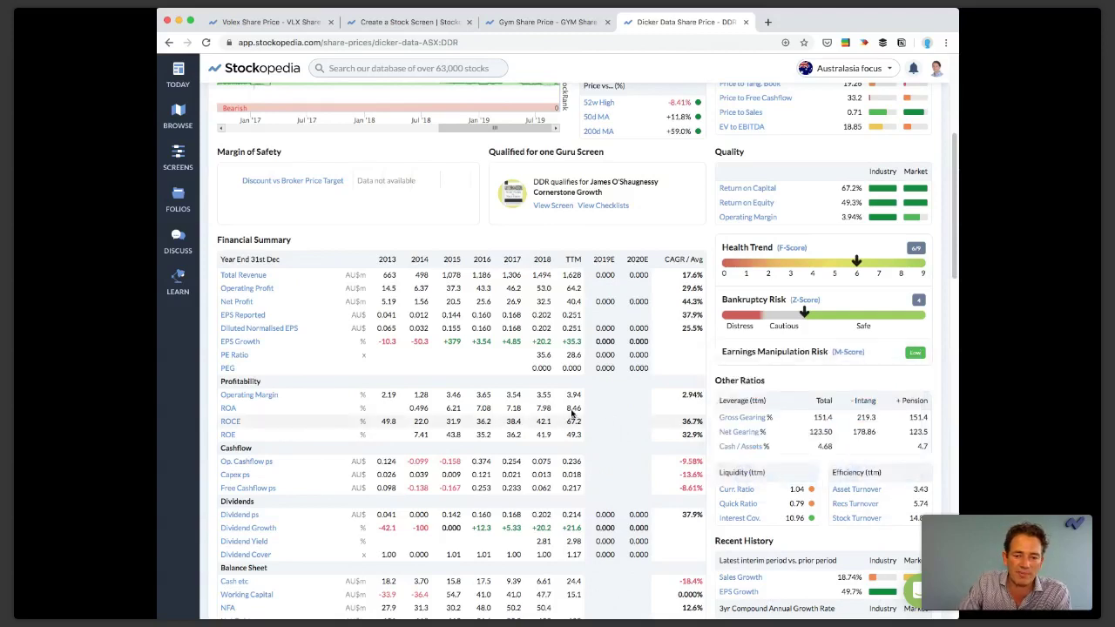
{"action": "mouse_move", "coordinate": [566, 441]}
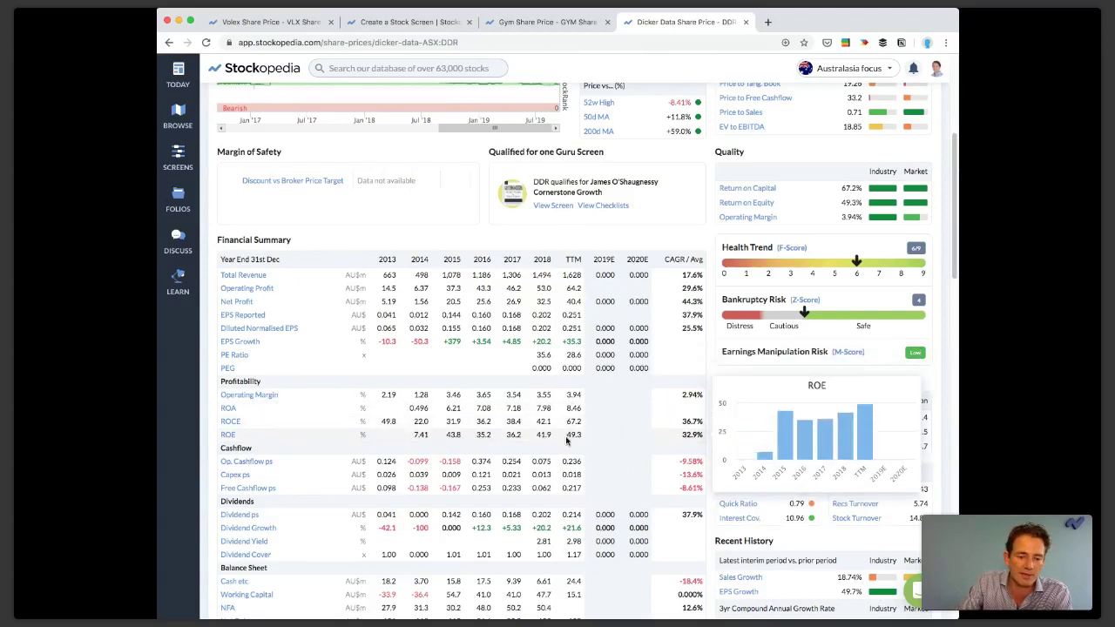
{"action": "scroll", "coordinate": [567, 433], "scroll_direction": "down", "scroll_amount": 2}
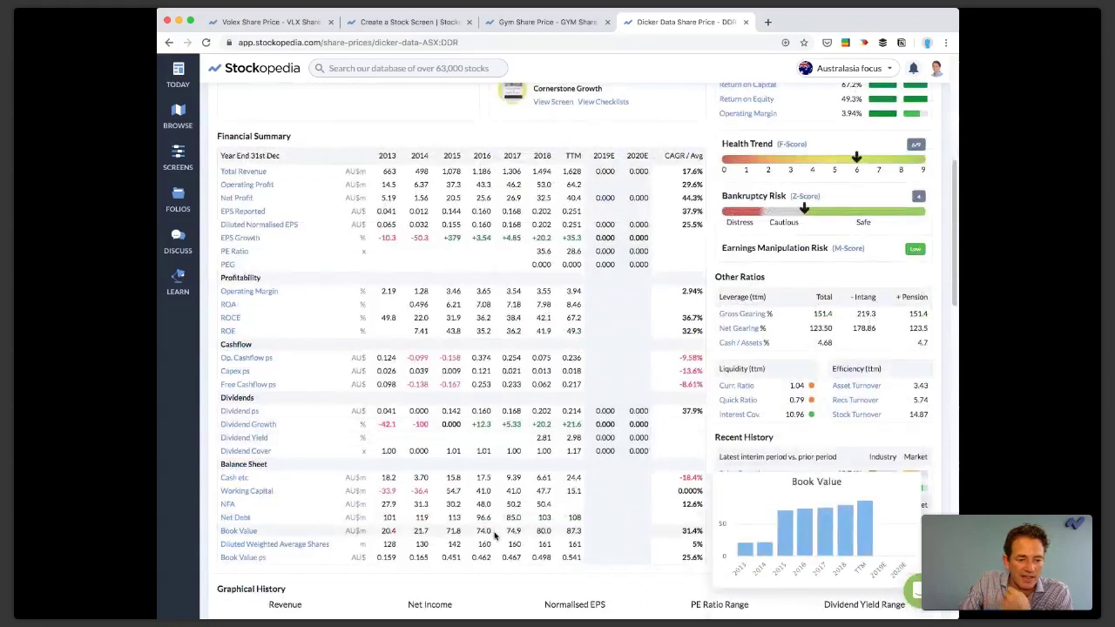
{"action": "mouse_move", "coordinate": [501, 548]}
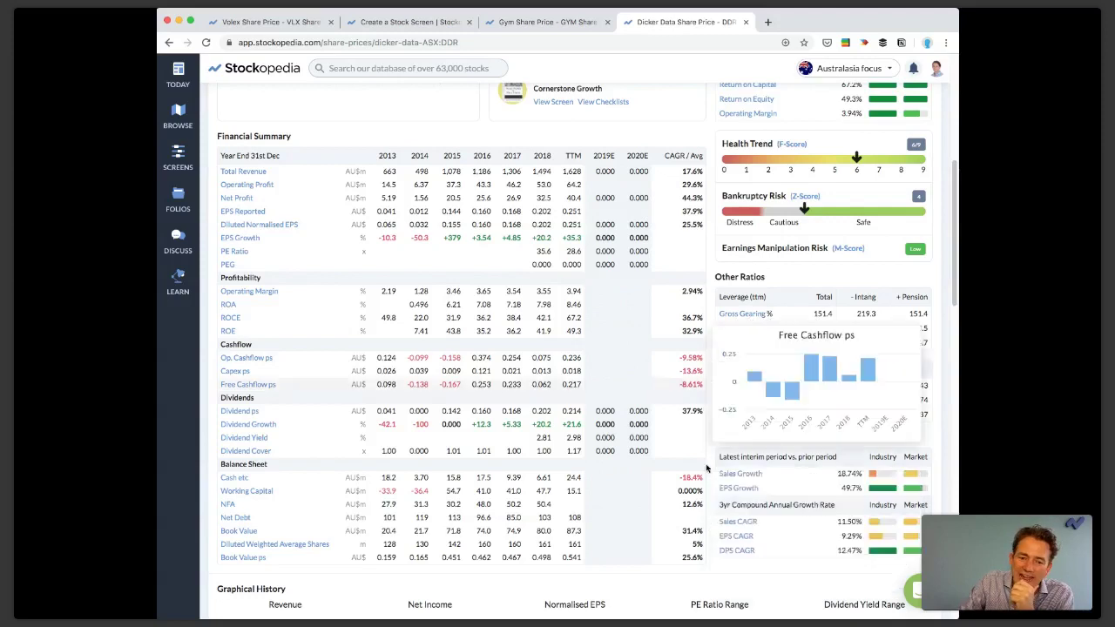
{"action": "scroll", "coordinate": [737, 483], "scroll_direction": "up", "scroll_amount": 5}
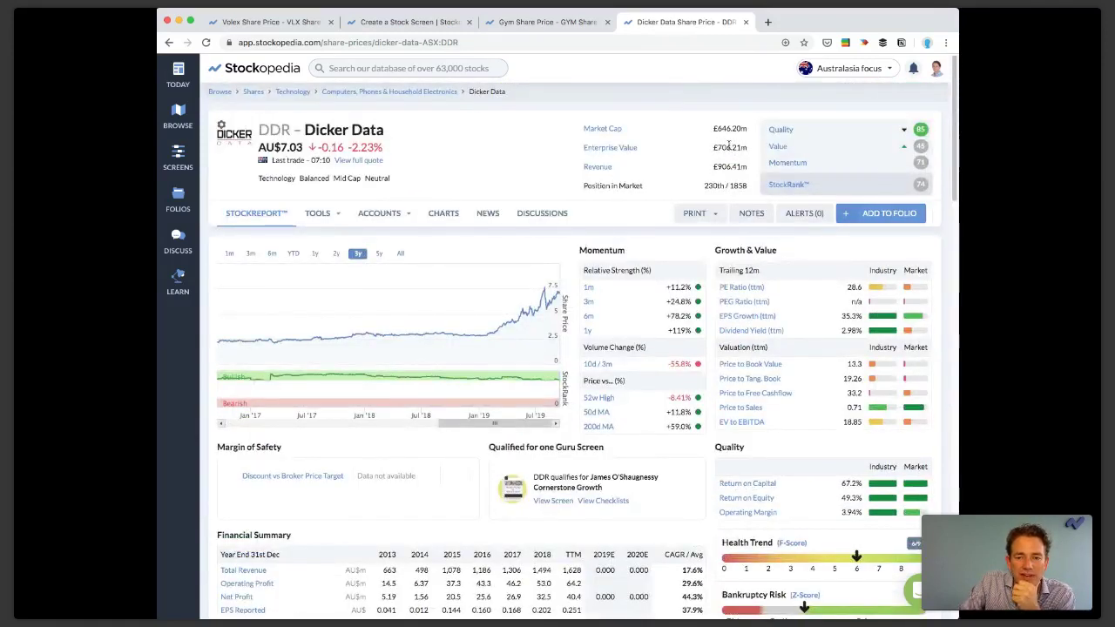
{"action": "scroll", "coordinate": [737, 374], "scroll_direction": "down", "scroll_amount": 9}
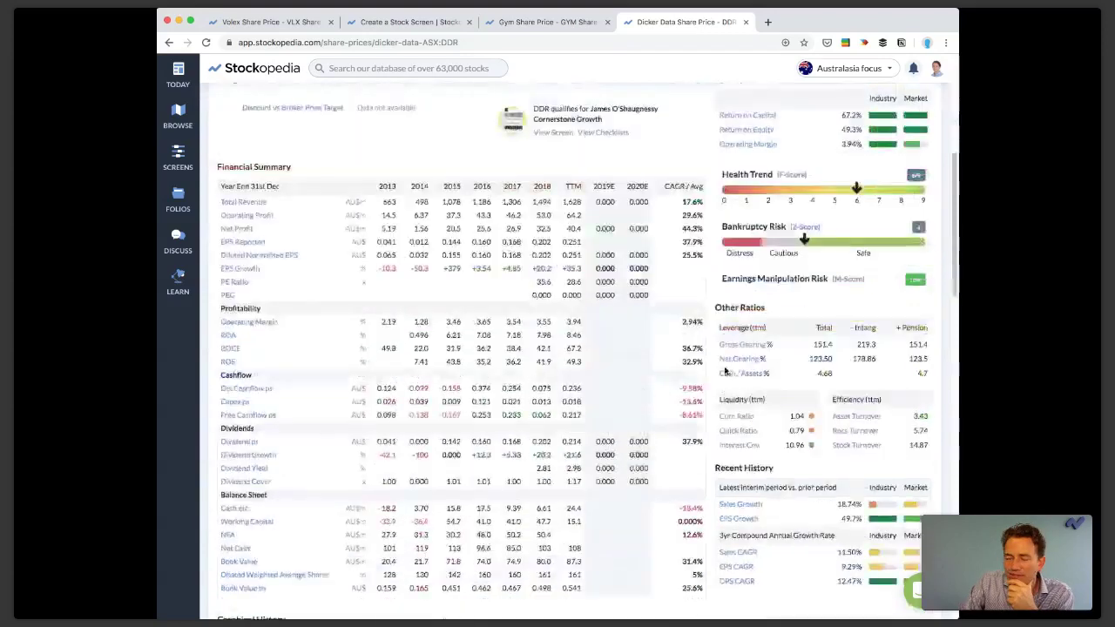
{"action": "scroll", "coordinate": [736, 380], "scroll_direction": "down", "scroll_amount": 4}
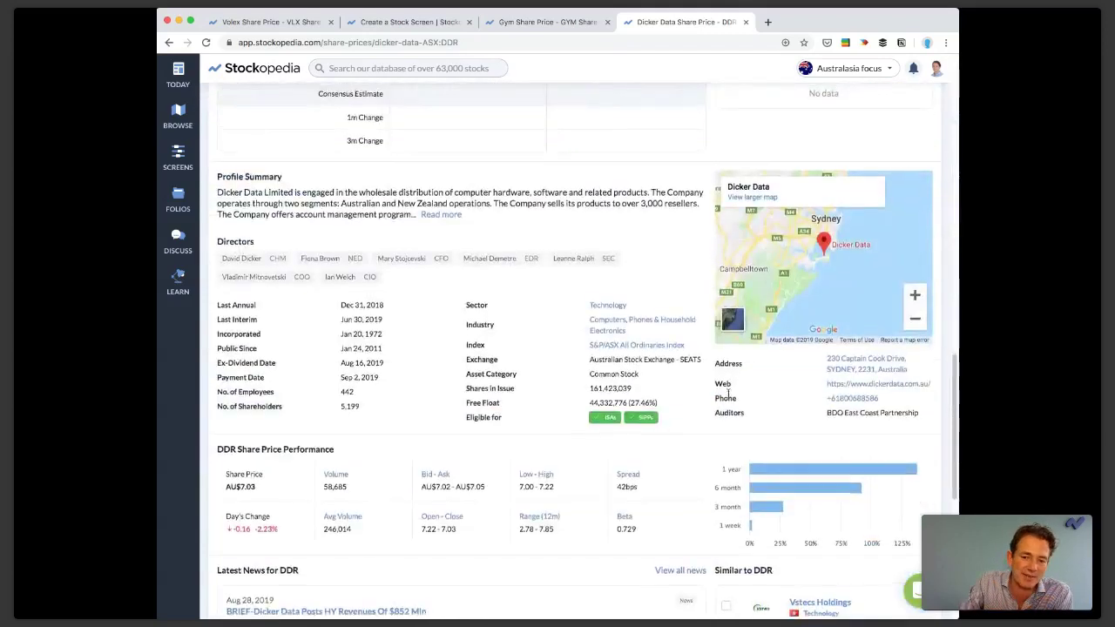
{"action": "scroll", "coordinate": [740, 383], "scroll_direction": "up", "scroll_amount": 13}
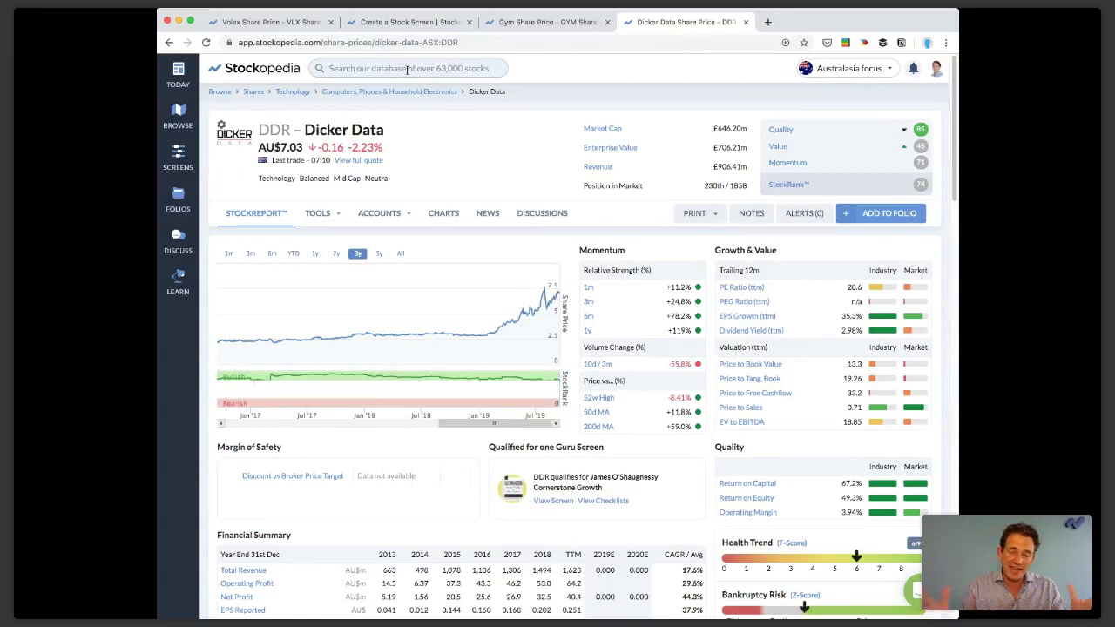
Step: Open the Australasian Sectors directory, show it by industry groups and sort it by Momentum Rank in ascending order
{"action": "left_click", "coordinate": [188, 112]}
{"action": "left_click", "coordinate": [248, 178]}
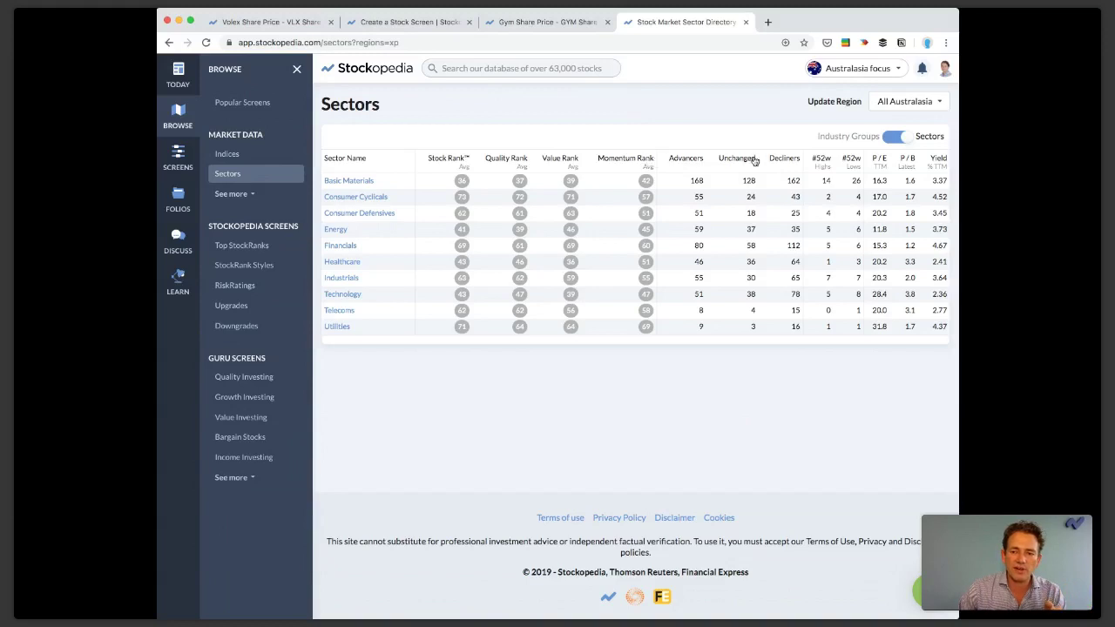
{"action": "left_click", "coordinate": [893, 139]}
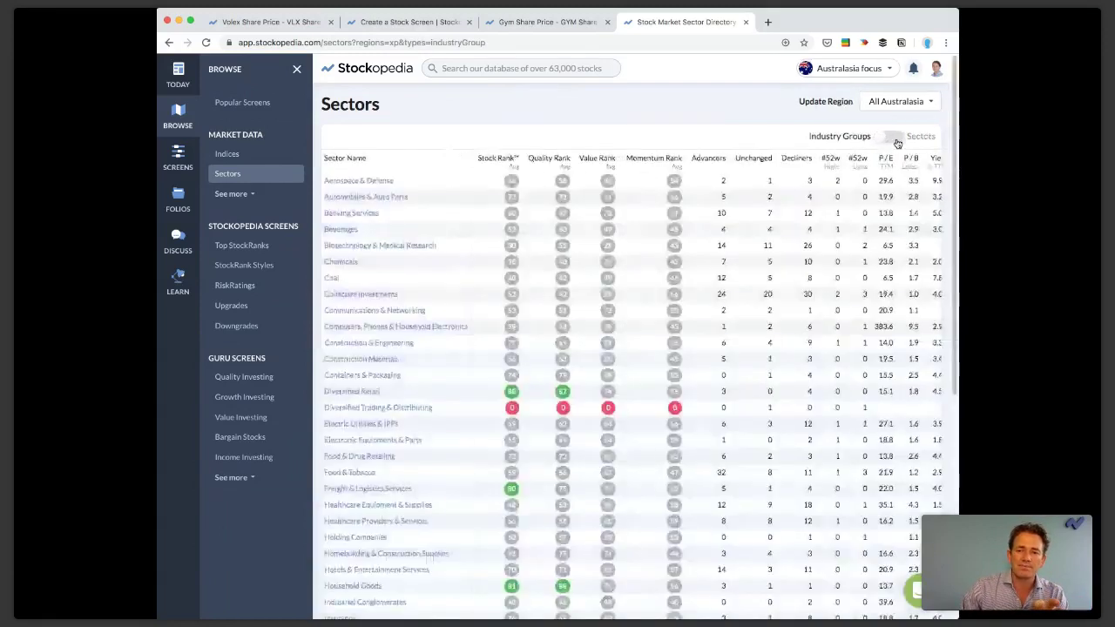
{"action": "left_click", "coordinate": [675, 164]}
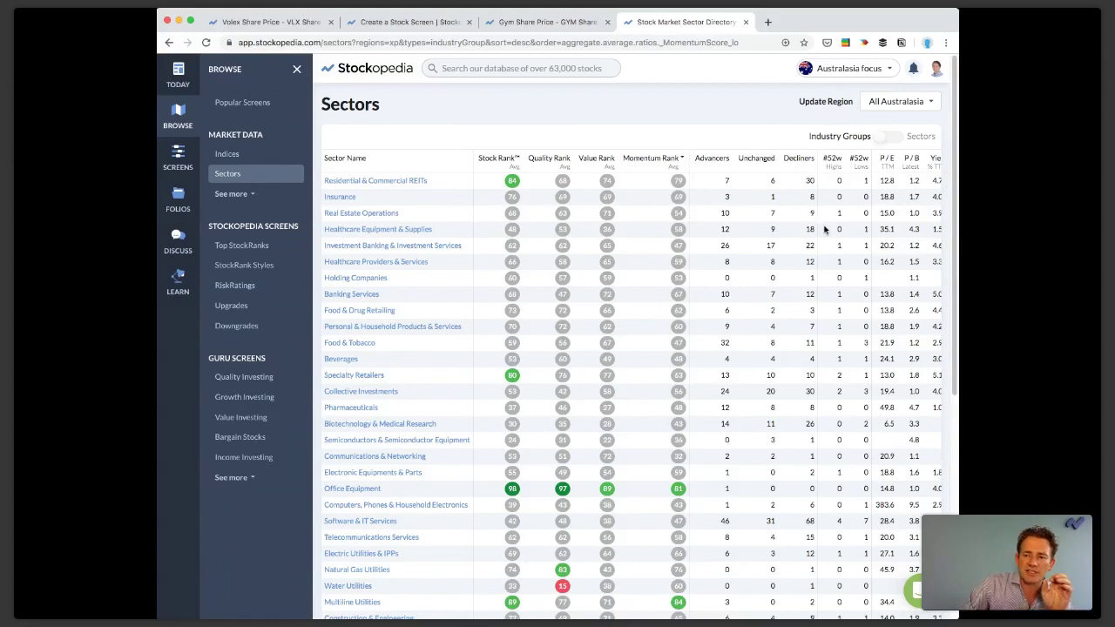
{"action": "left_click", "coordinate": [669, 160]}
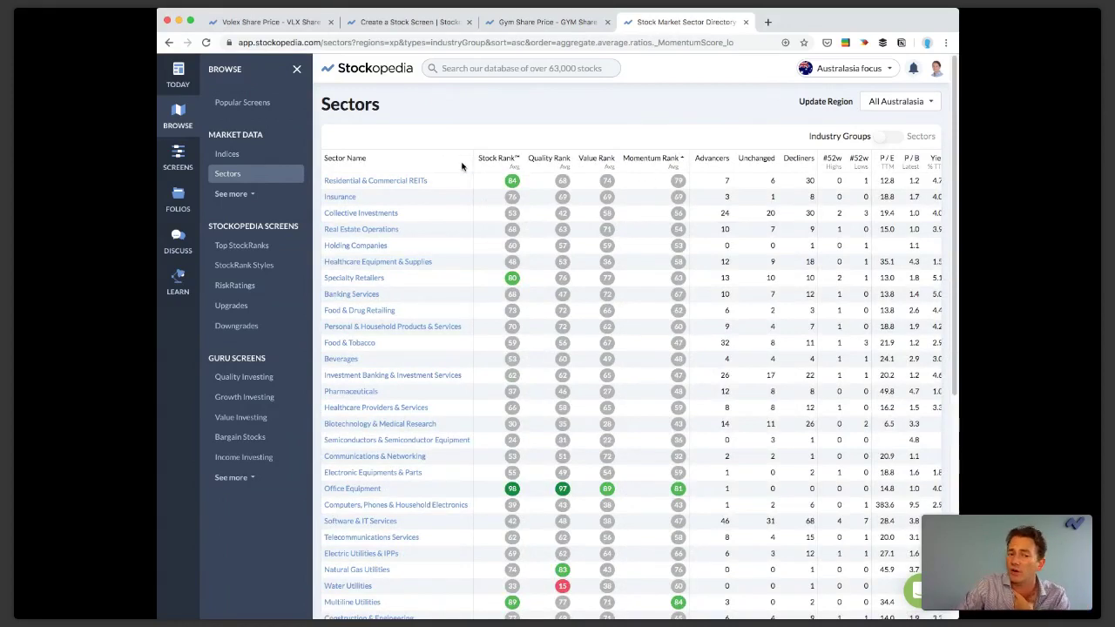
Step: Switch the directory back to sectors, open Basic Materials and narrow it to the Metals & Mining industry group
{"action": "left_click", "coordinate": [901, 135]}
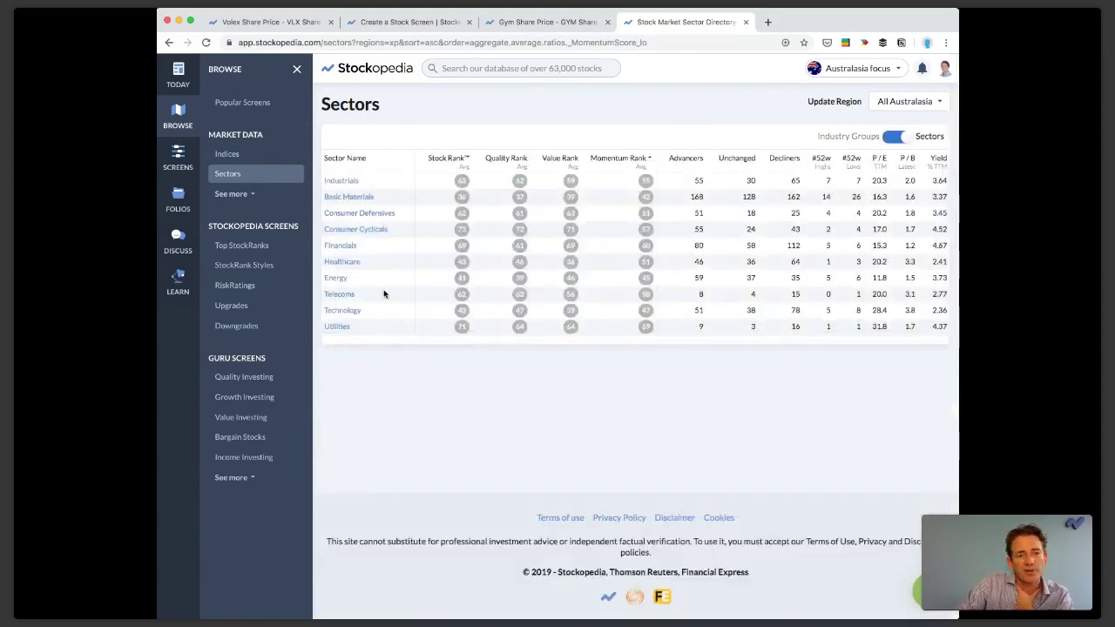
{"action": "left_click", "coordinate": [651, 203]}
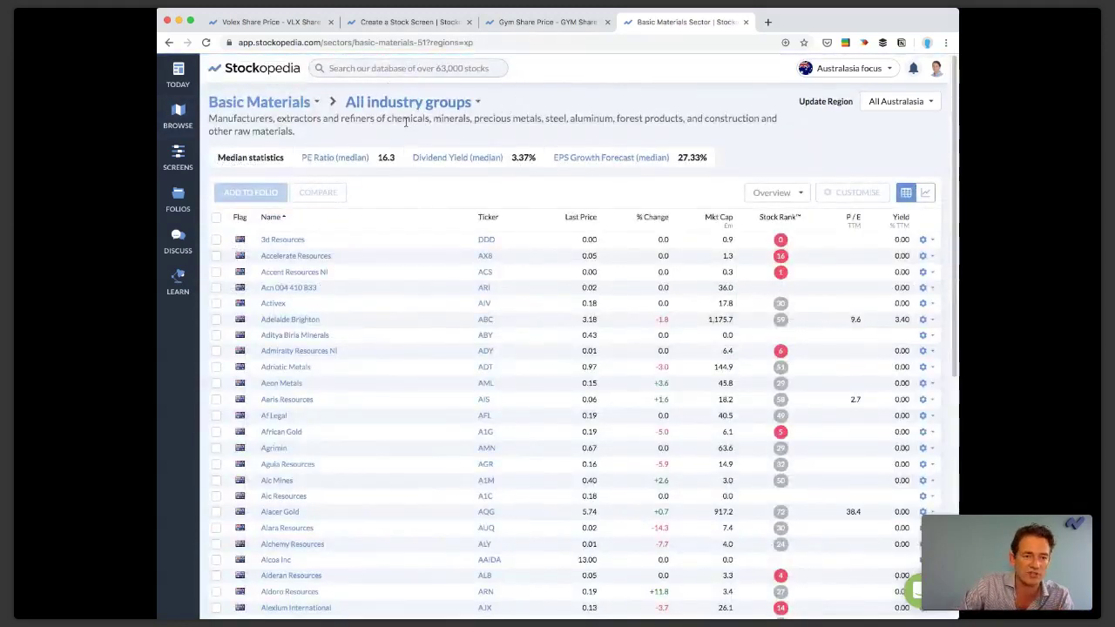
{"action": "left_click", "coordinate": [418, 103]}
{"action": "left_click", "coordinate": [394, 171]}
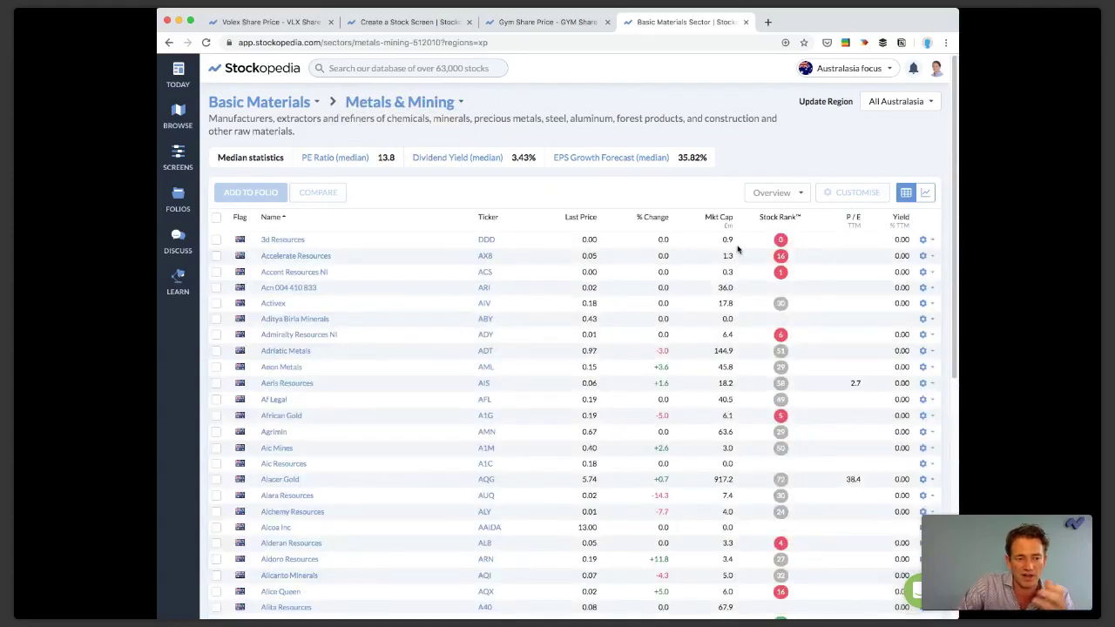
Step: Sort the Metals & Mining stocks by StockRank in descending order and look through the available sectors
{"action": "left_click", "coordinate": [779, 218]}
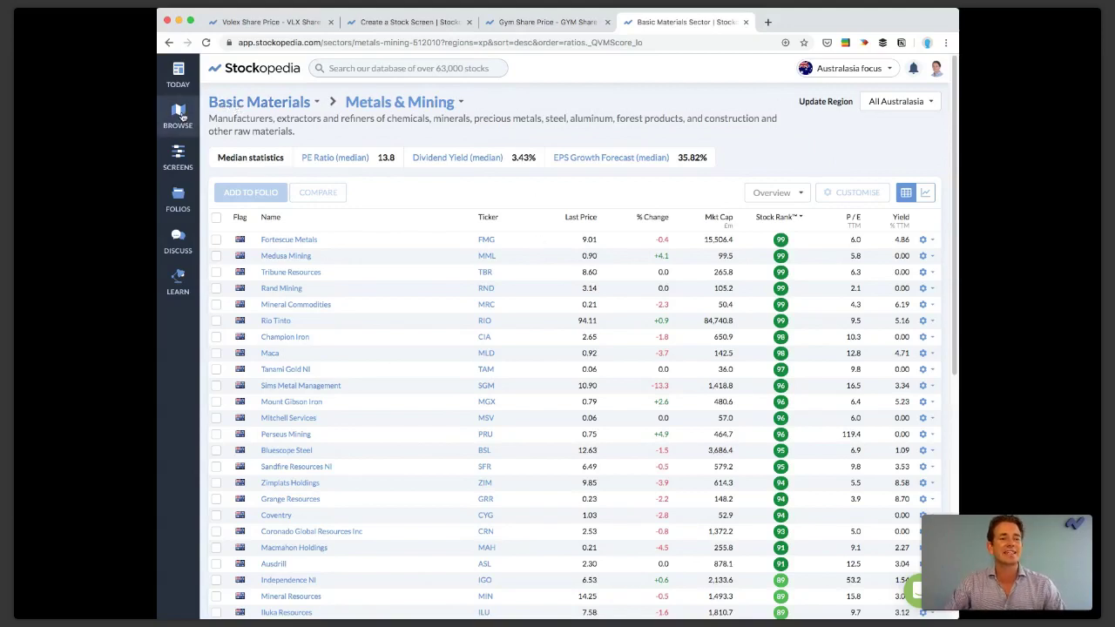
{"action": "left_click", "coordinate": [266, 104]}
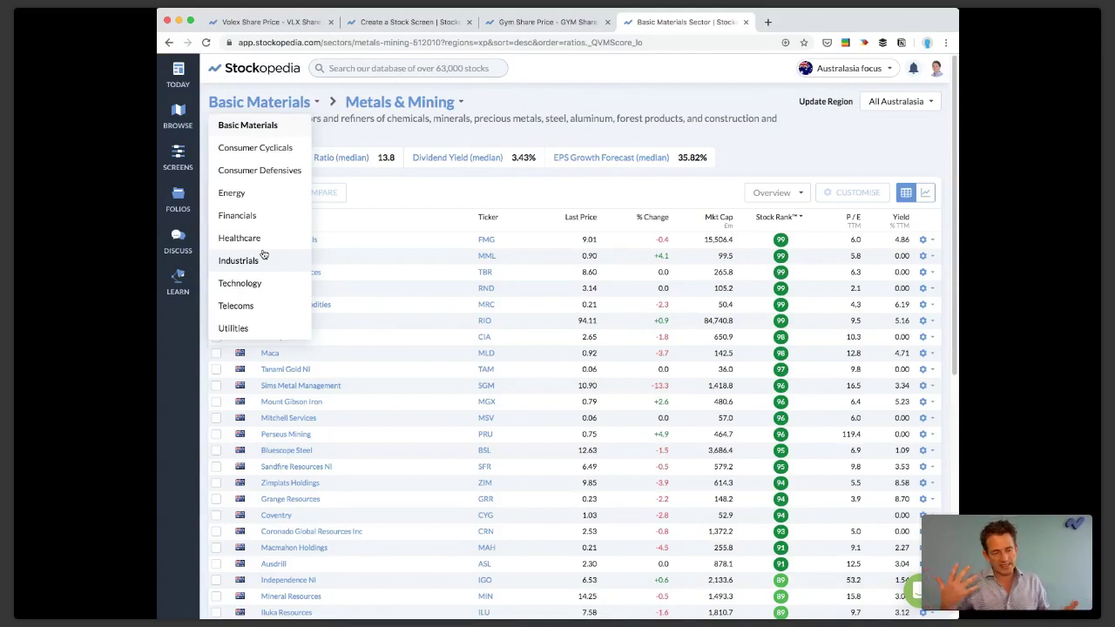
{"action": "mouse_move", "coordinate": [401, 103]}
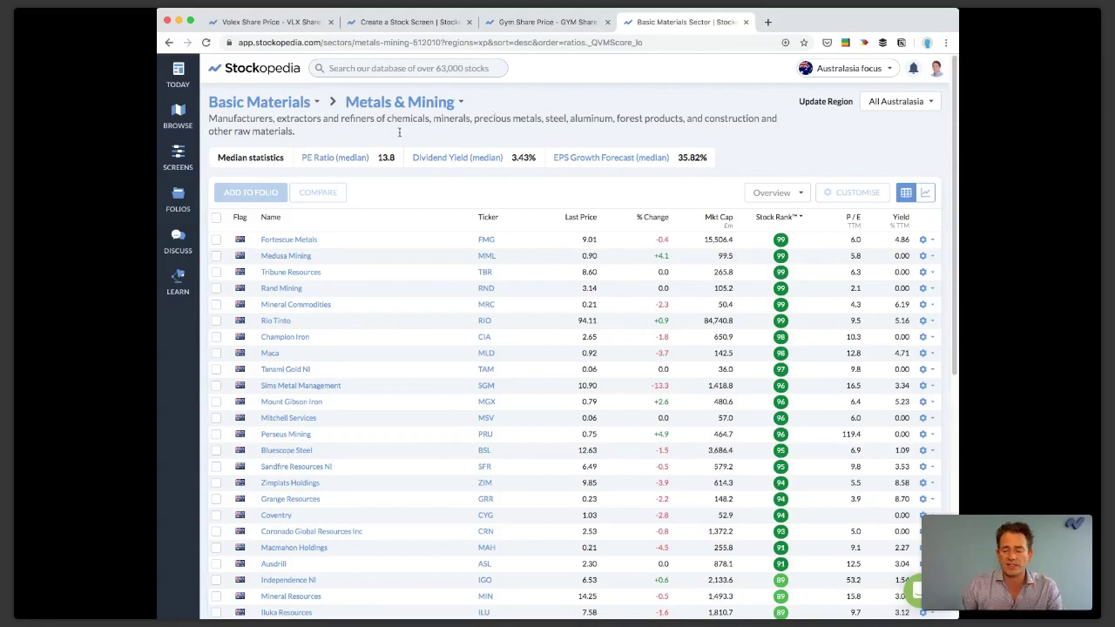
Step: Search the Learn guides for "sect" and open the Sector Classification article
{"action": "left_click", "coordinate": [178, 280]}
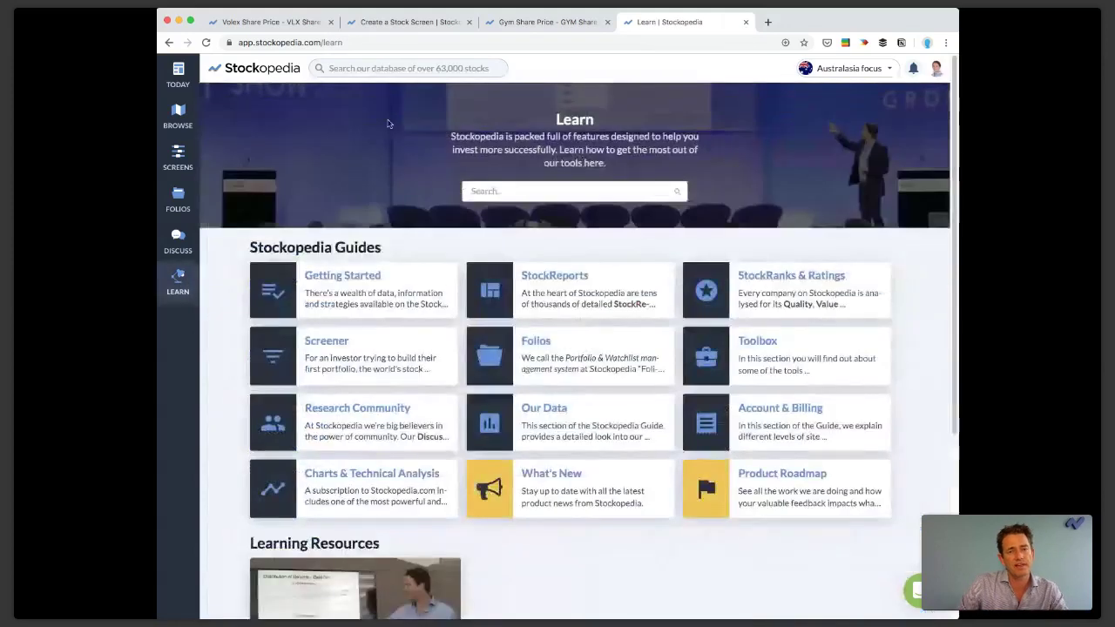
{"action": "left_click", "coordinate": [526, 191]}
{"action": "type", "text": "se"}
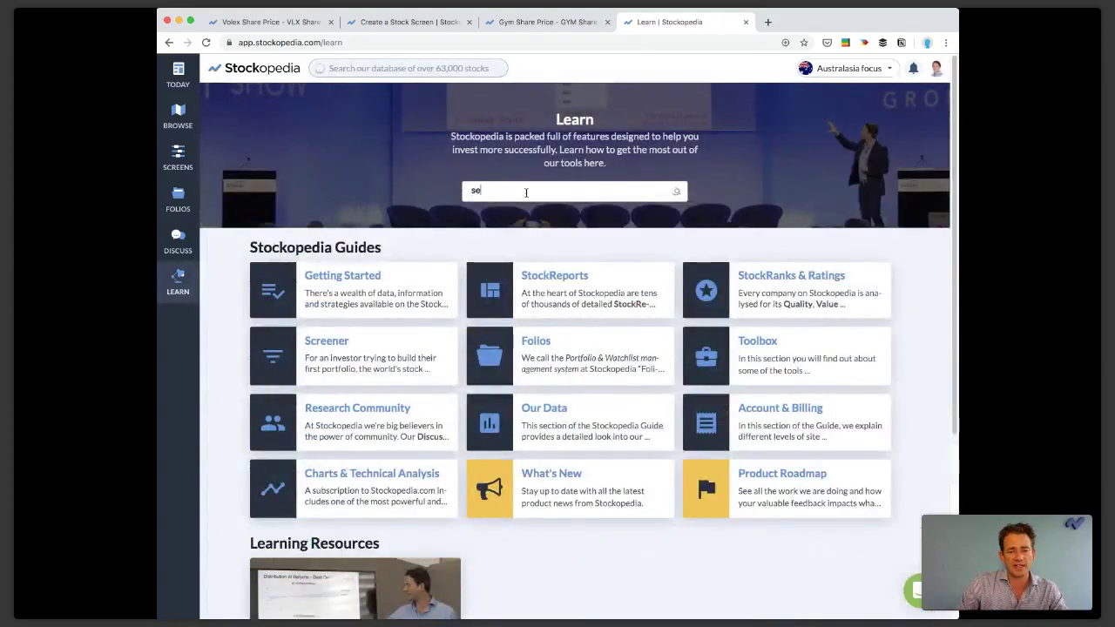
{"action": "type", "text": "ct"}
{"action": "left_click", "coordinate": [515, 214]}
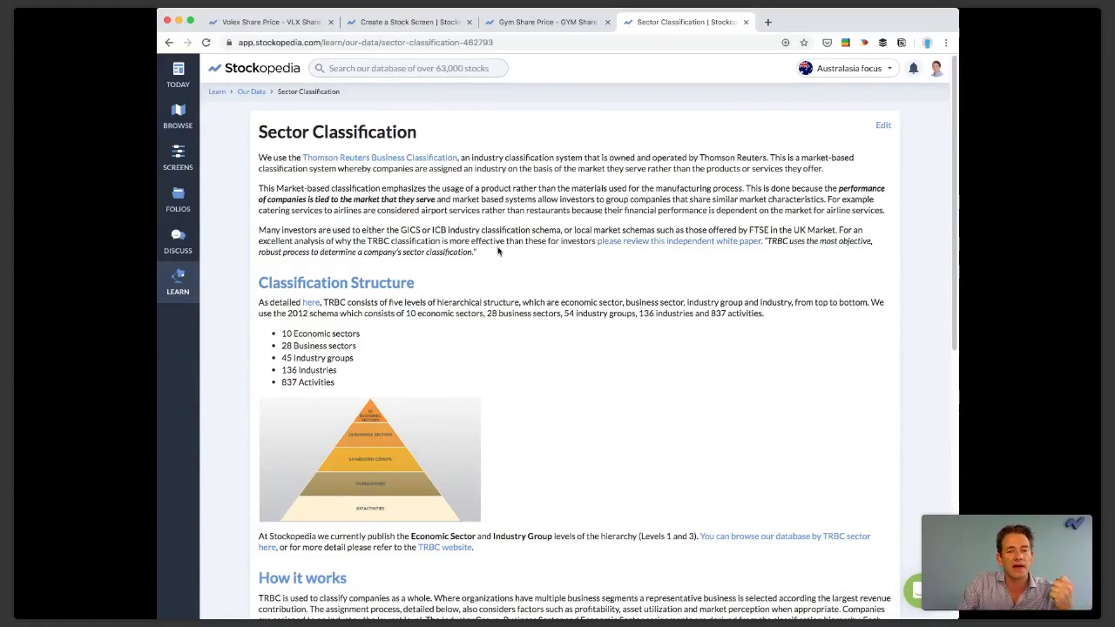
Step: Highlight the passage comparing TRBC with other industry classifications, clear the highlight and download the linked independent white paper
{"action": "left_click_drag", "start_coordinate": [497, 252], "coordinate": [532, 225]}
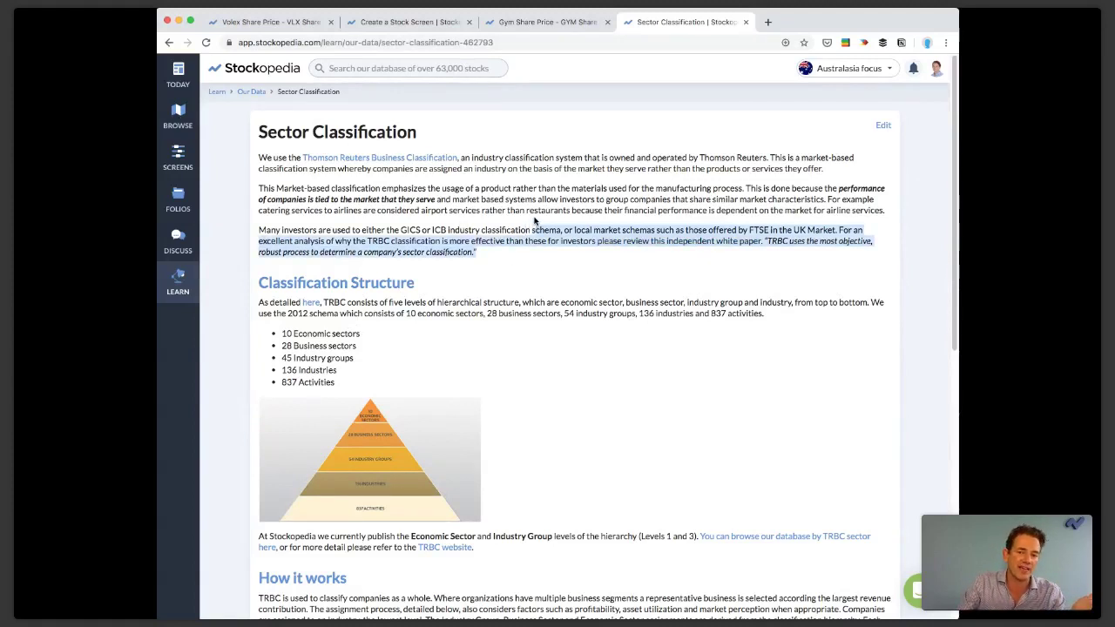
{"action": "left_click", "coordinate": [534, 222]}
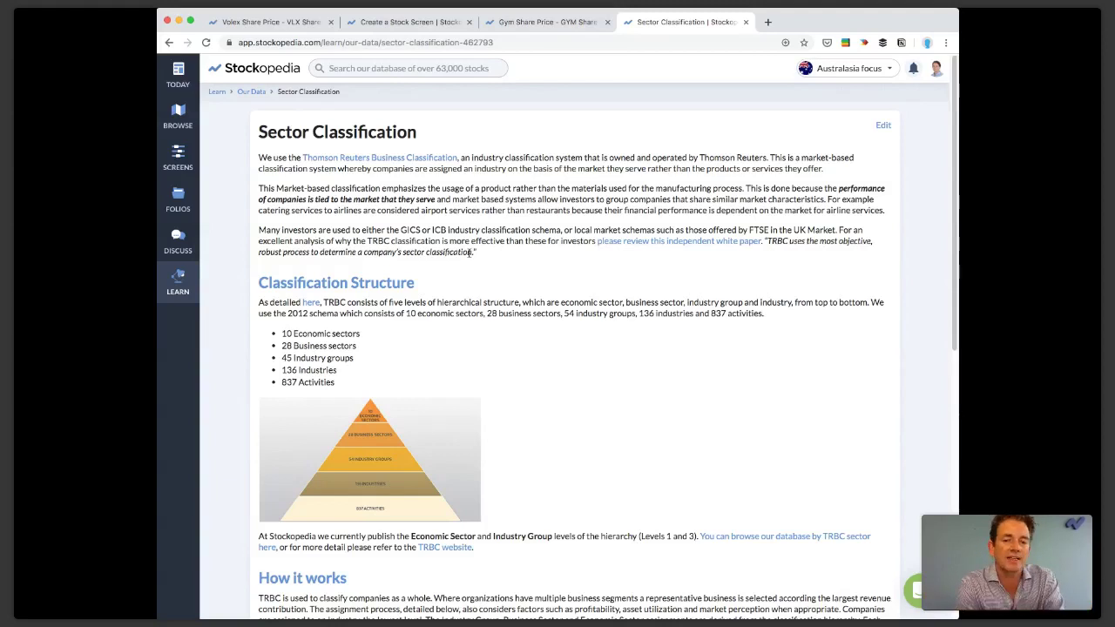
{"action": "left_click", "coordinate": [663, 242]}
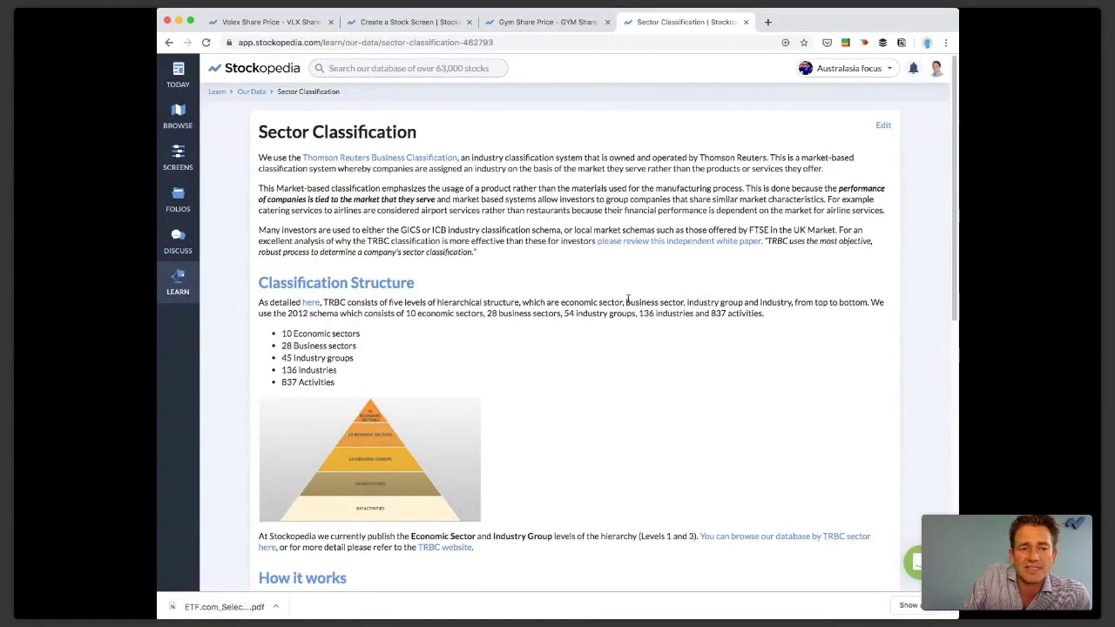
Step: Return to the Learn section, view What's New and open the post "Released - Table Exports and Print StockReports"
{"action": "left_click", "coordinate": [178, 279]}
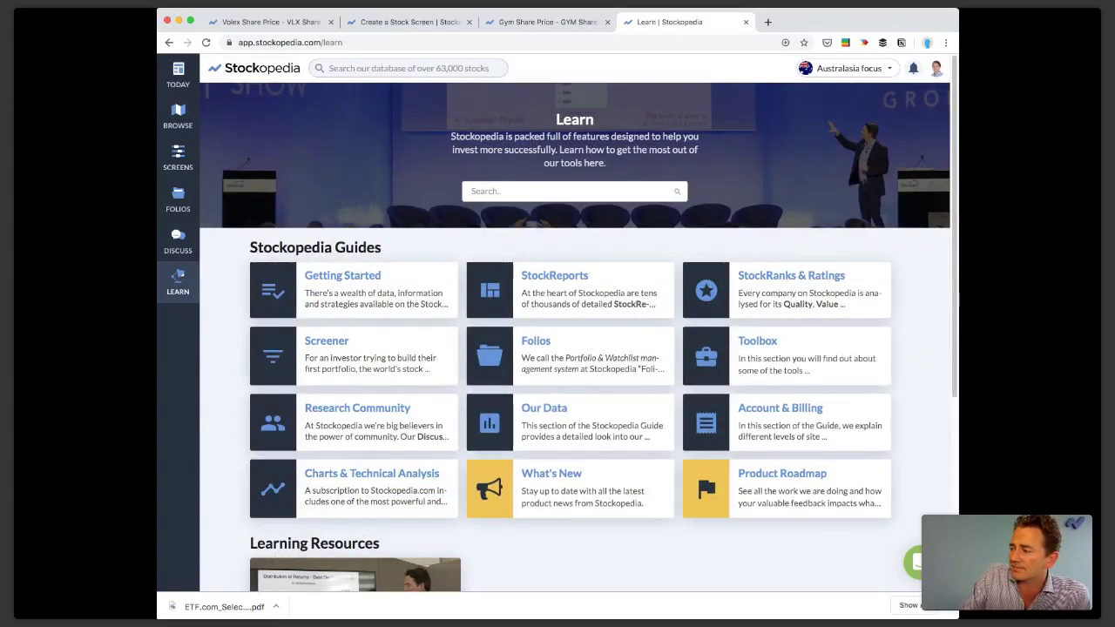
{"action": "left_click", "coordinate": [551, 477]}
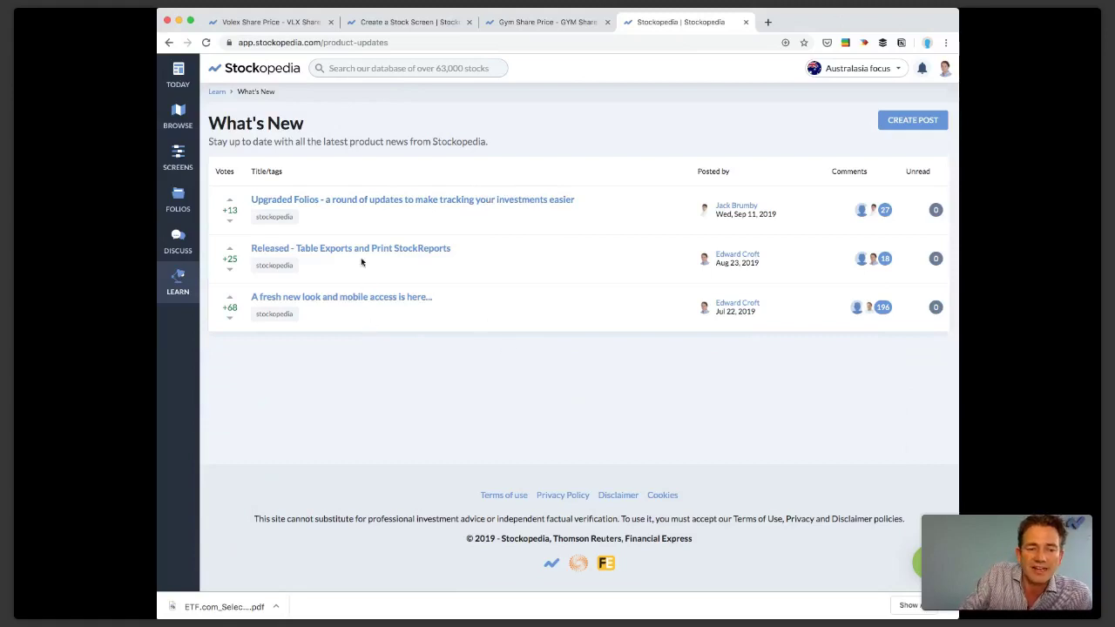
{"action": "left_click", "coordinate": [383, 249]}
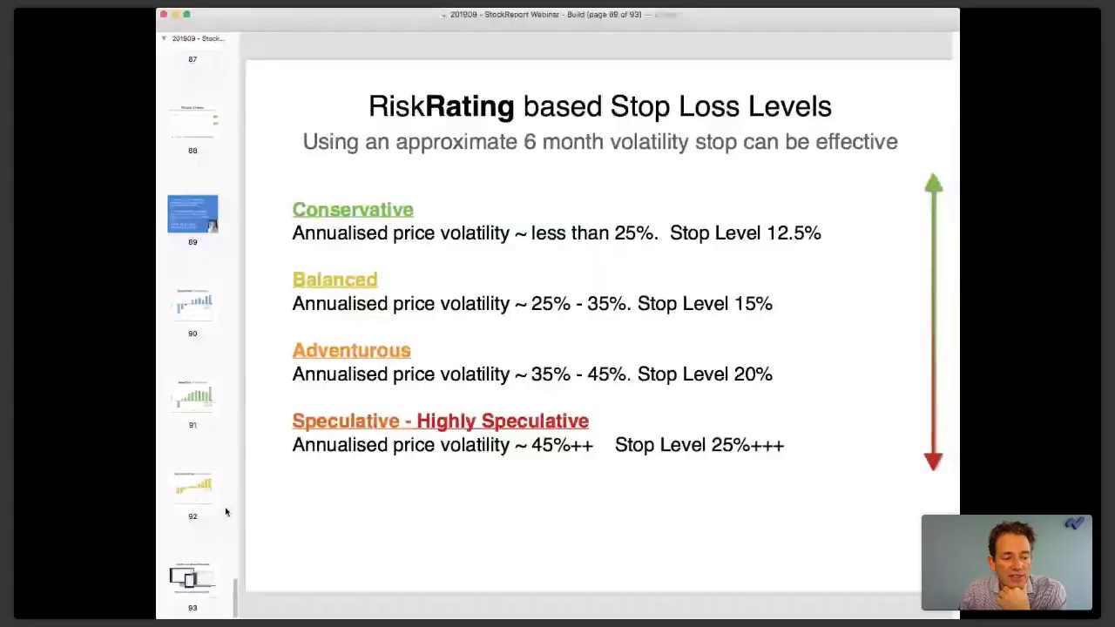
Step: Show the webinar deck's last slide, "Switch to the all new Stockopedia", in the presentation app
{"action": "key", "text": "Down"}
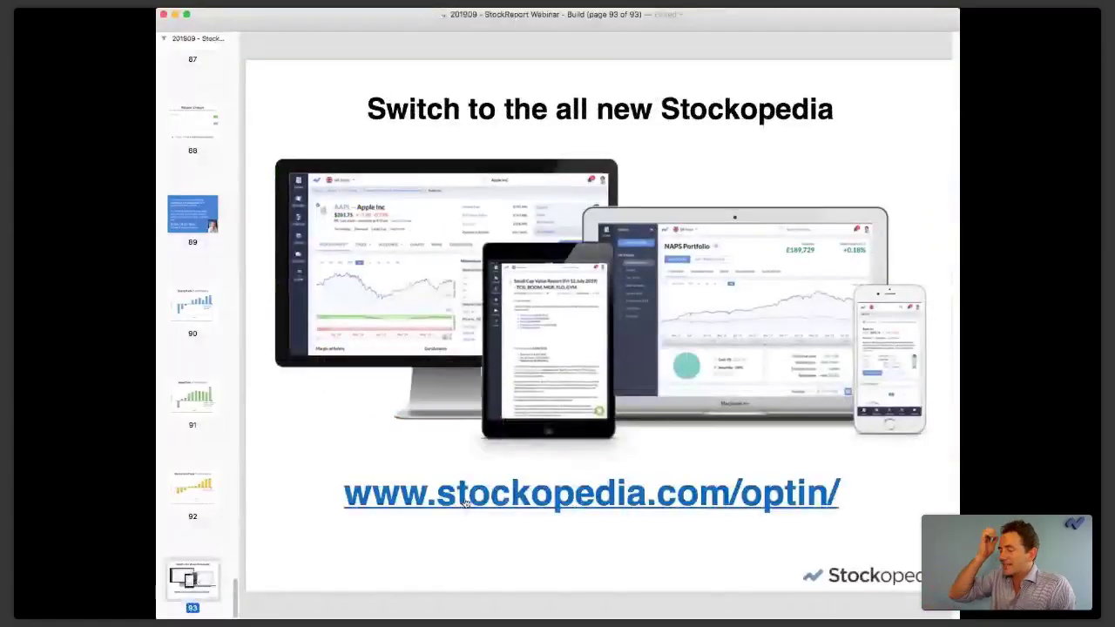
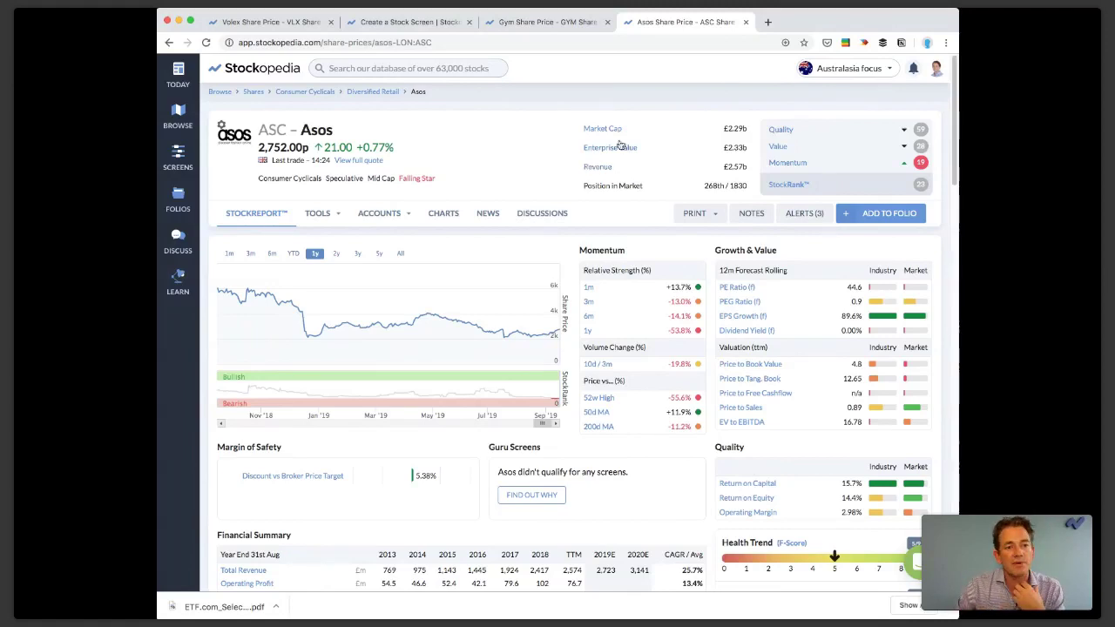
Step: Review the Asos StockReport from its financial summary and ratios down to the graphical history, analyst forecasts and profile
{"action": "scroll", "coordinate": [714, 321], "scroll_direction": "down", "scroll_amount": 5}
{"action": "scroll", "coordinate": [710, 321], "scroll_direction": "down", "scroll_amount": 5}
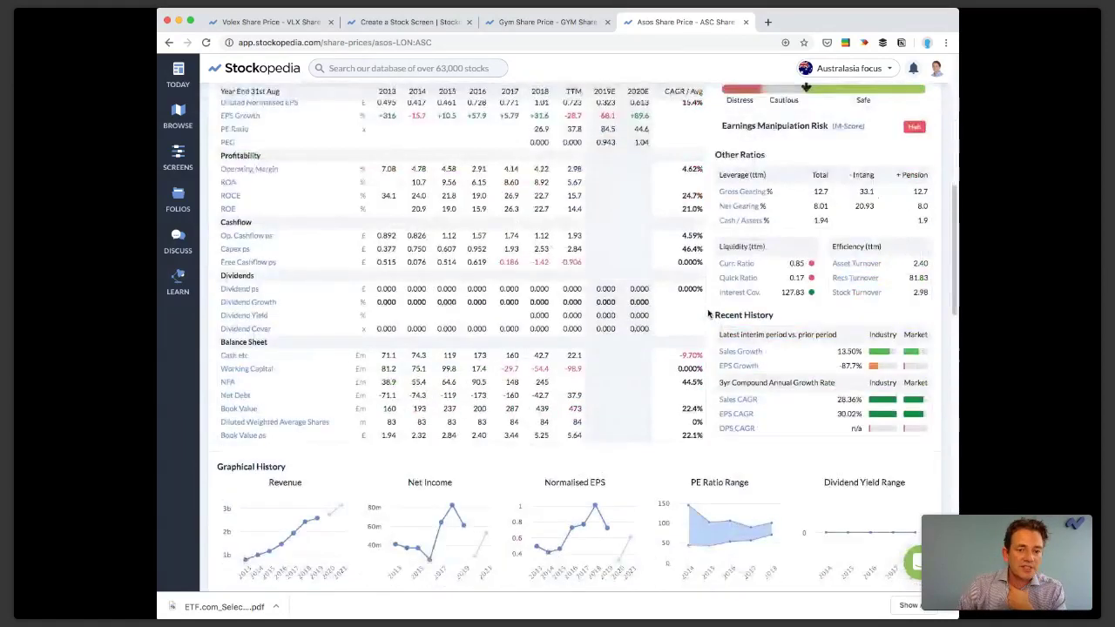
{"action": "scroll", "coordinate": [781, 345], "scroll_direction": "down", "scroll_amount": 5}
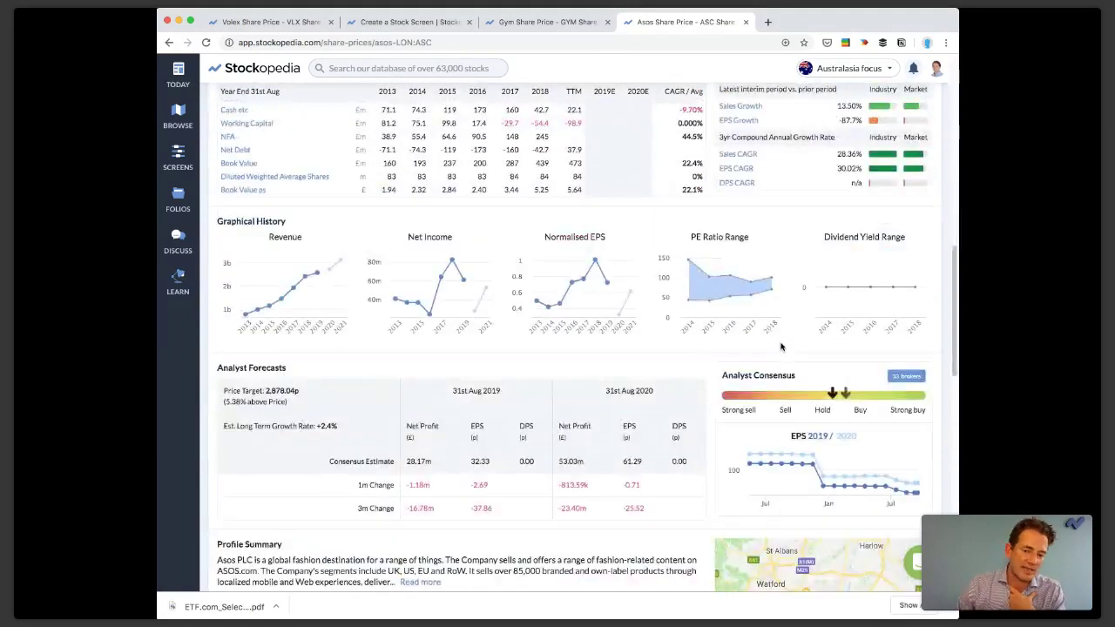
{"action": "scroll", "coordinate": [779, 344], "scroll_direction": "down", "scroll_amount": 5}
{"action": "scroll", "coordinate": [774, 348], "scroll_direction": "up", "scroll_amount": 15}
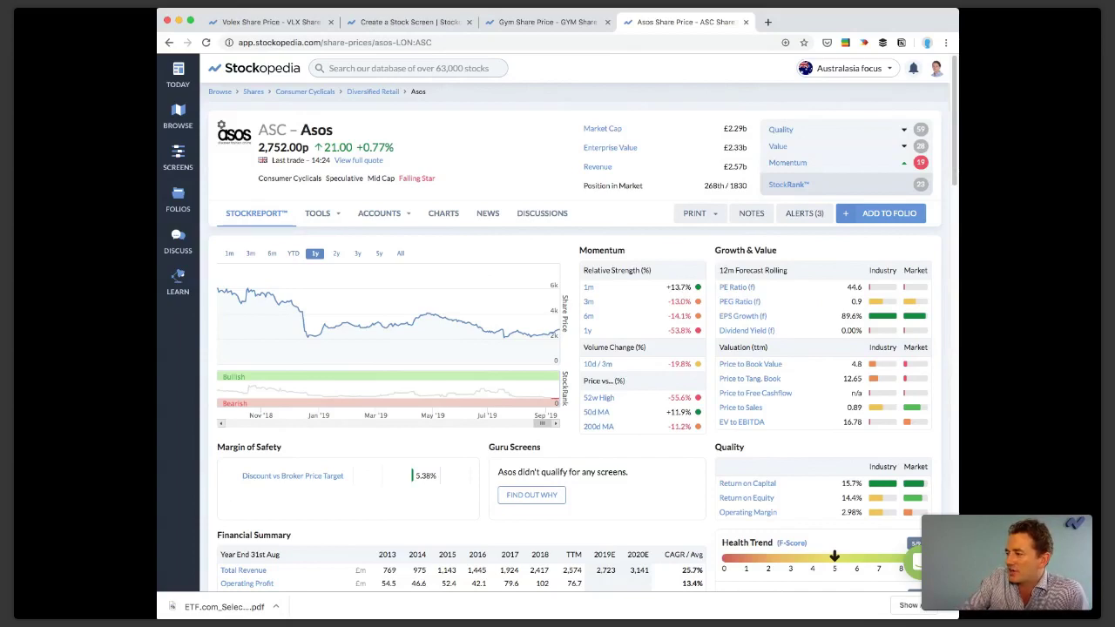
Step: Open the annual balance sheet for Asos and look through its assets, liabilities and equity
{"action": "left_click", "coordinate": [375, 217]}
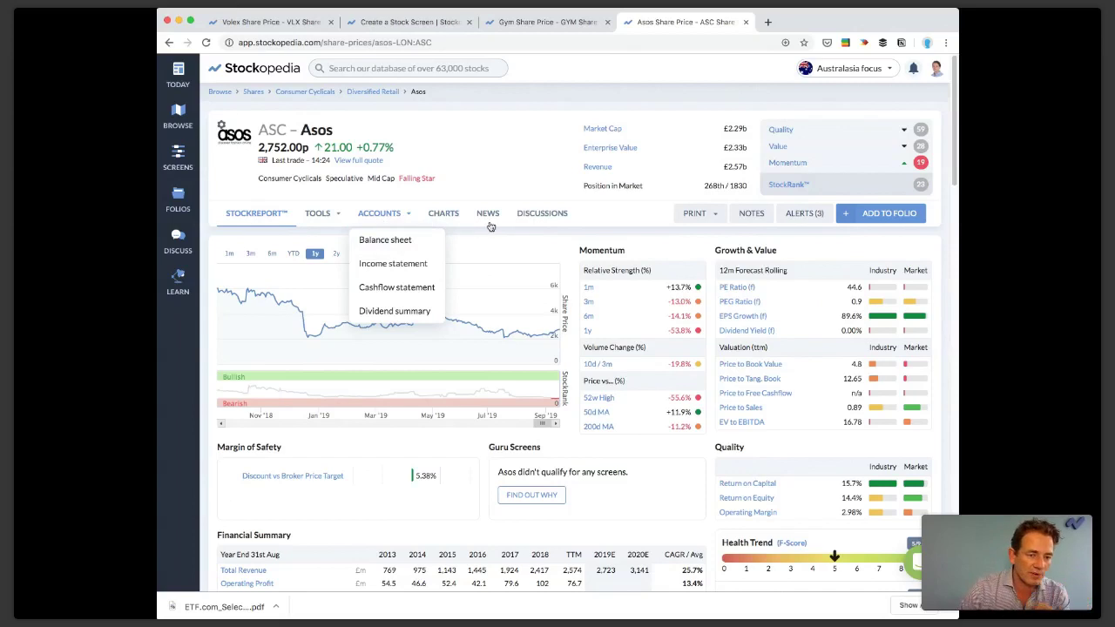
{"action": "mouse_move", "coordinate": [398, 219]}
{"action": "left_click", "coordinate": [398, 240]}
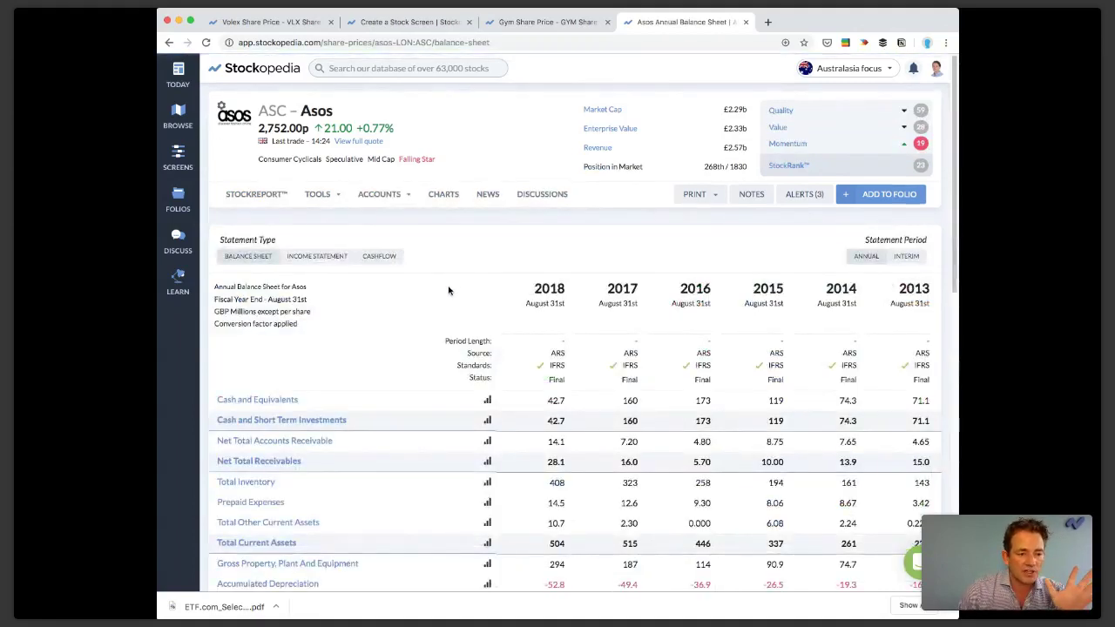
{"action": "scroll", "coordinate": [446, 292], "scroll_direction": "down", "scroll_amount": 2}
{"action": "scroll", "coordinate": [447, 292], "scroll_direction": "down", "scroll_amount": 5}
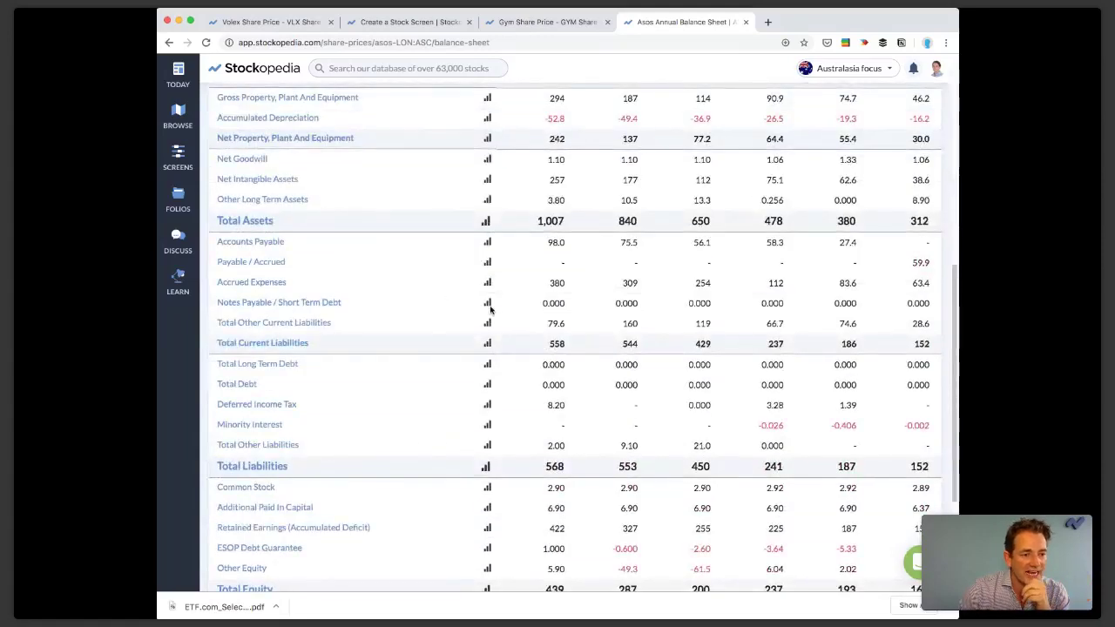
{"action": "scroll", "coordinate": [334, 389], "scroll_direction": "up", "scroll_amount": 1}
{"action": "scroll", "coordinate": [334, 389], "scroll_direction": "up", "scroll_amount": 5}
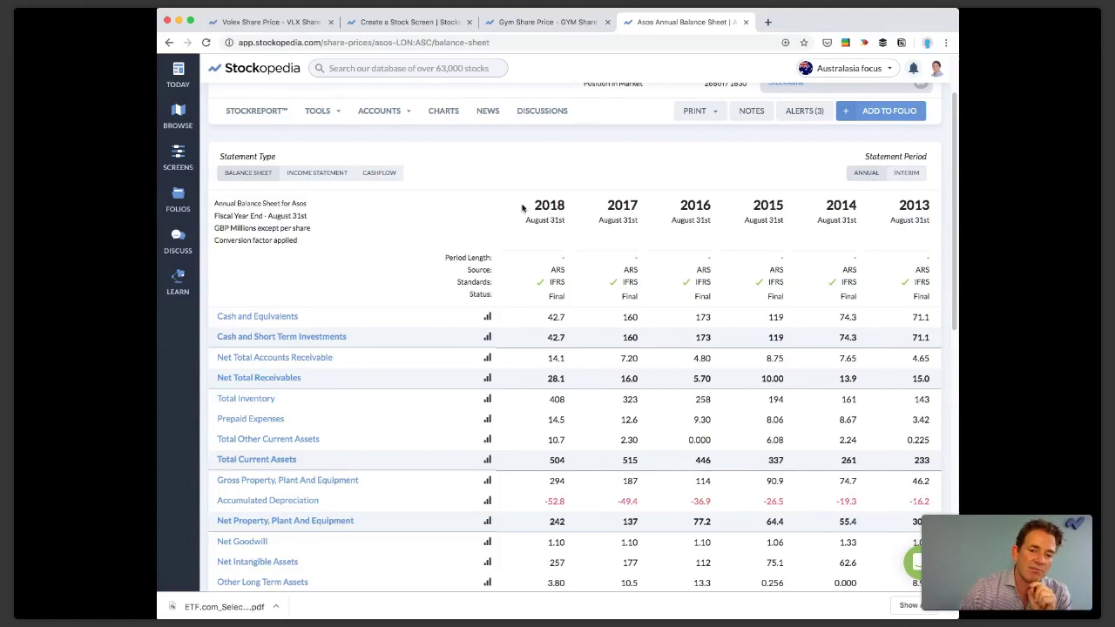
Step: Read the accounting standards note for the 2018 column of the Asos balance sheet
{"action": "scroll", "coordinate": [546, 220], "scroll_direction": "down", "scroll_amount": 4}
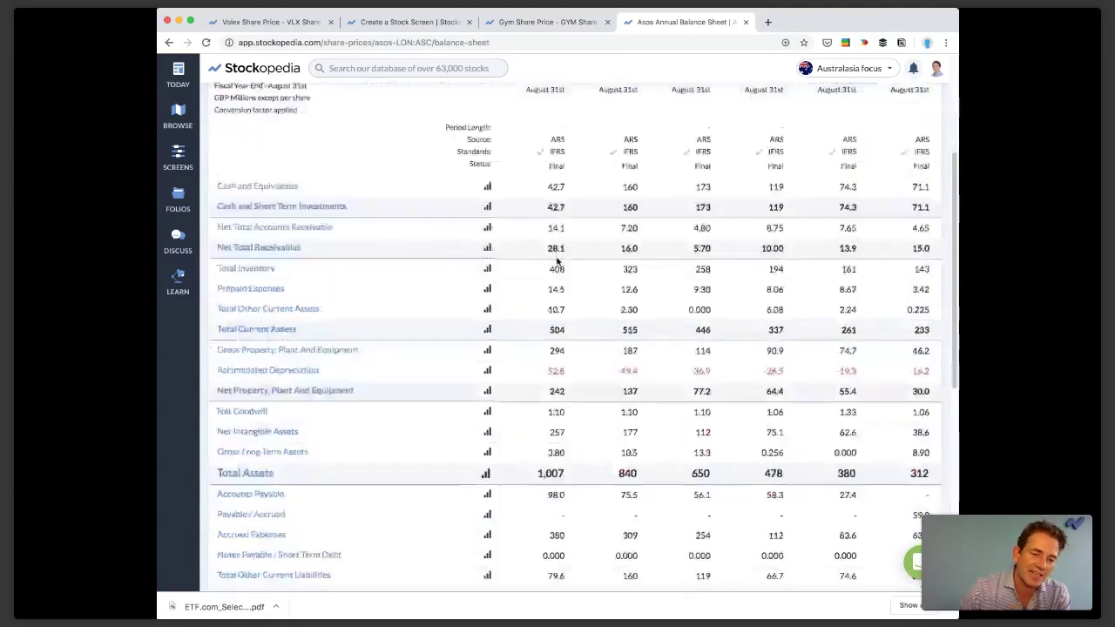
{"action": "scroll", "coordinate": [560, 259], "scroll_direction": "up", "scroll_amount": 2}
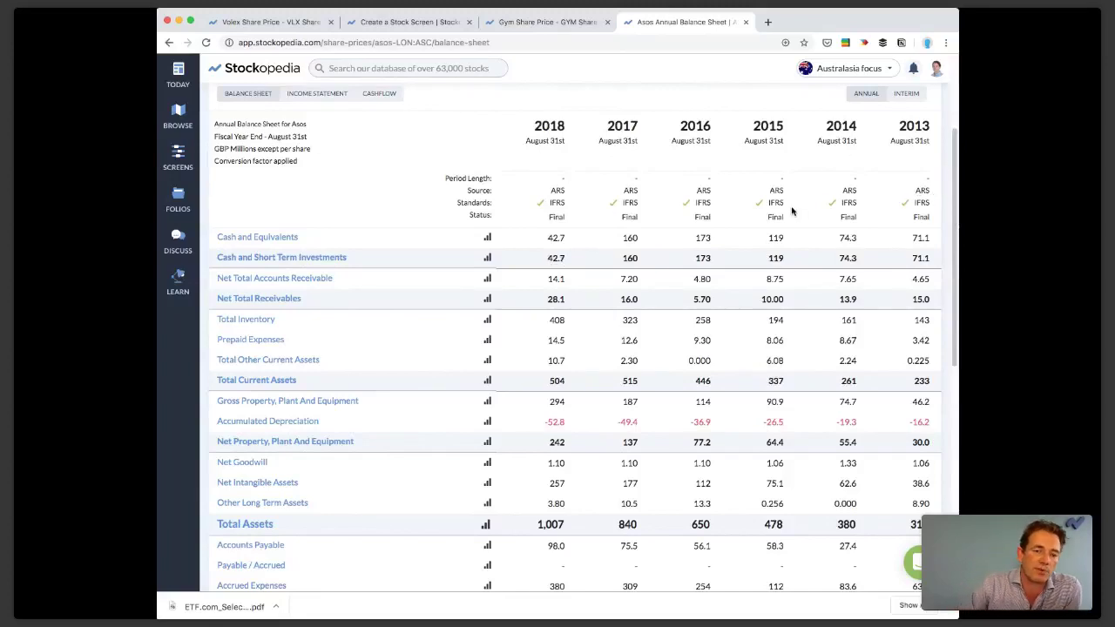
{"action": "mouse_move", "coordinate": [540, 202]}
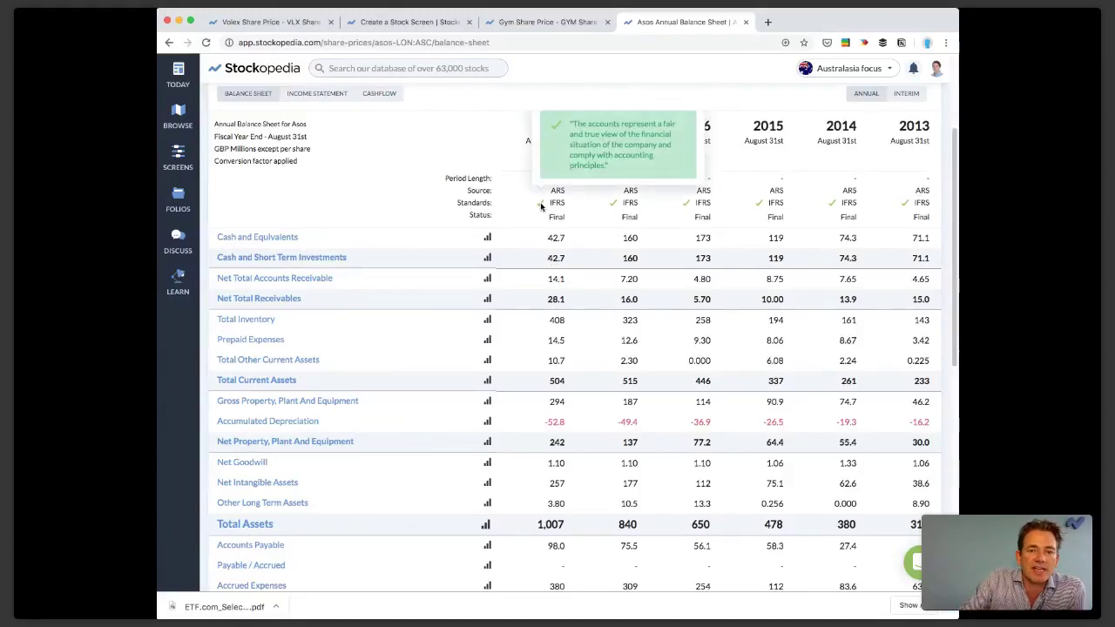
{"action": "scroll", "coordinate": [540, 202], "scroll_direction": "up", "scroll_amount": 1}
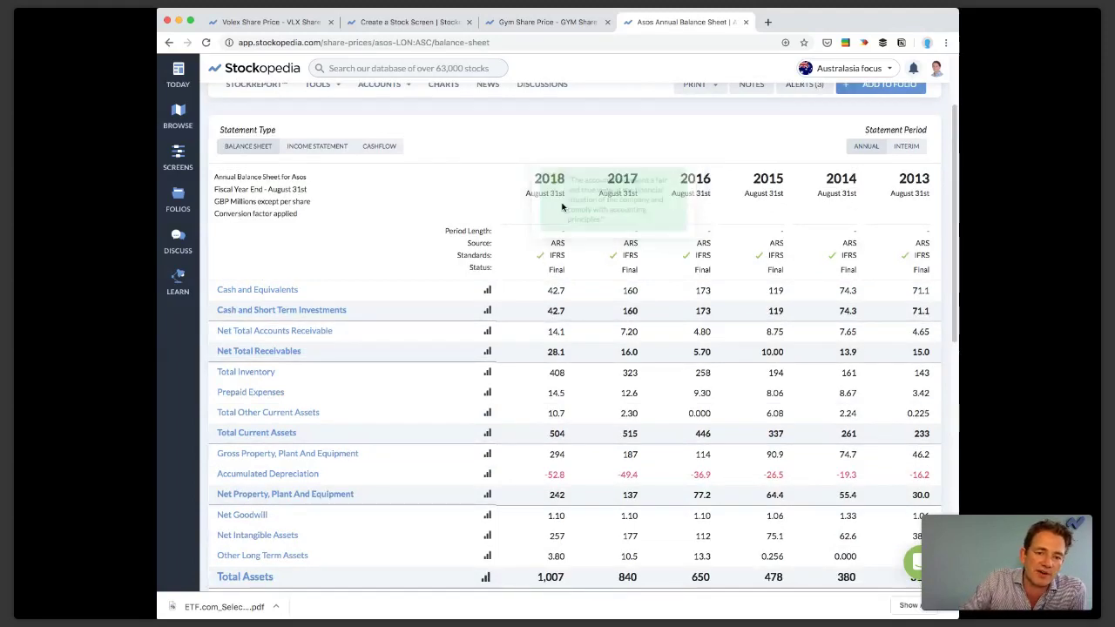
{"action": "mouse_move", "coordinate": [540, 257]}
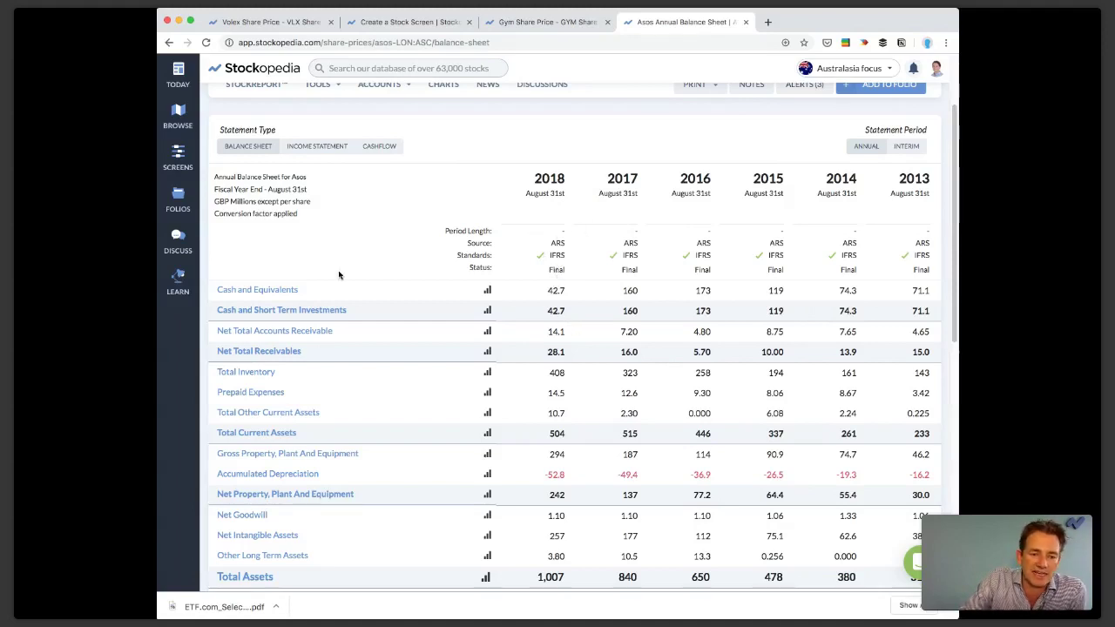
Step: Examine the balance sheet's liability and debt rows and view the history chart for Total Other Current Liabilities
{"action": "scroll", "coordinate": [406, 427], "scroll_direction": "down", "scroll_amount": 3}
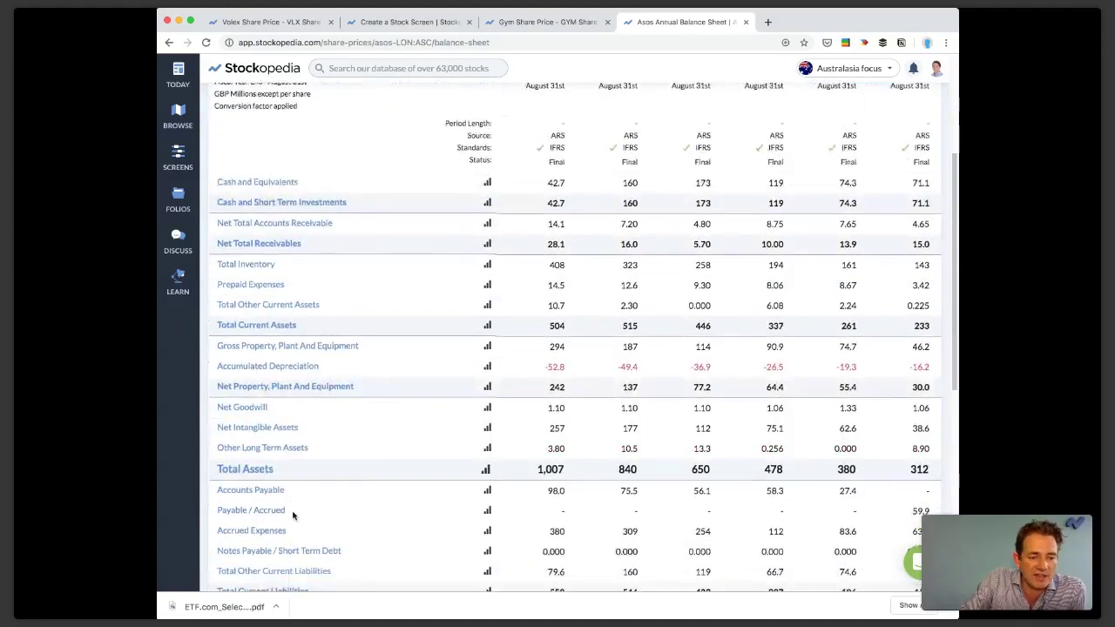
{"action": "scroll", "coordinate": [296, 509], "scroll_direction": "down", "scroll_amount": 5}
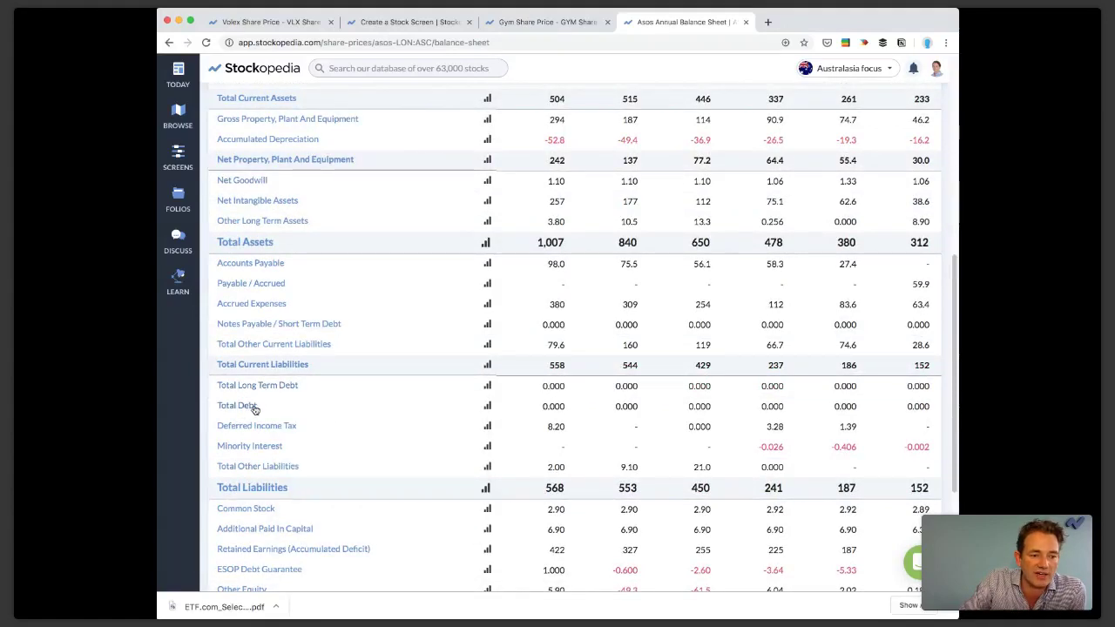
{"action": "scroll", "coordinate": [580, 391], "scroll_direction": "up", "scroll_amount": 10}
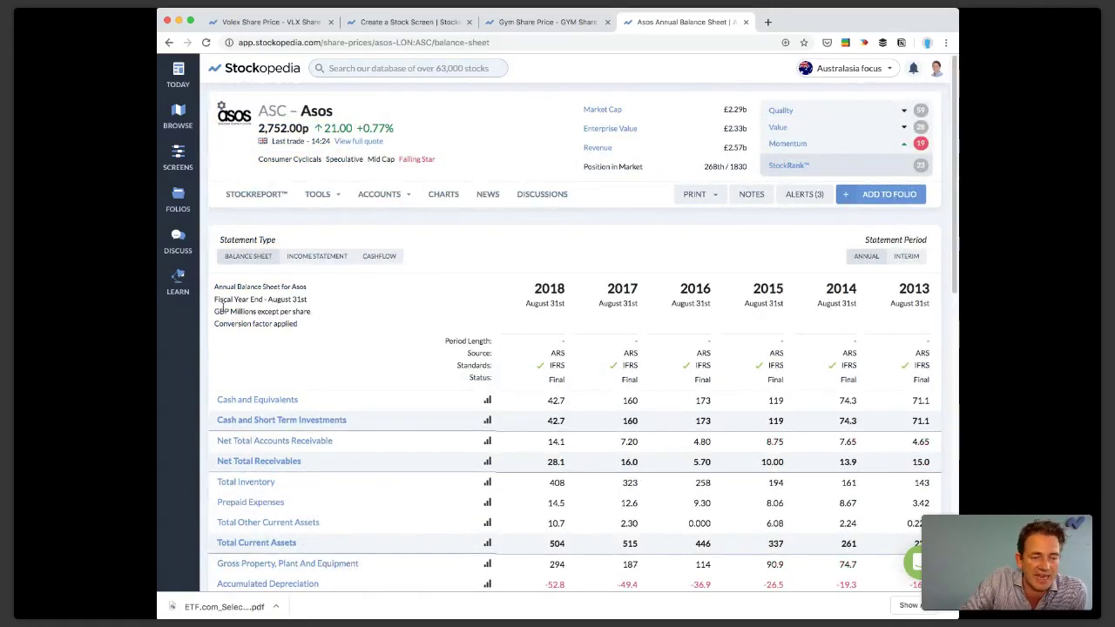
{"action": "scroll", "coordinate": [432, 336], "scroll_direction": "down", "scroll_amount": 8}
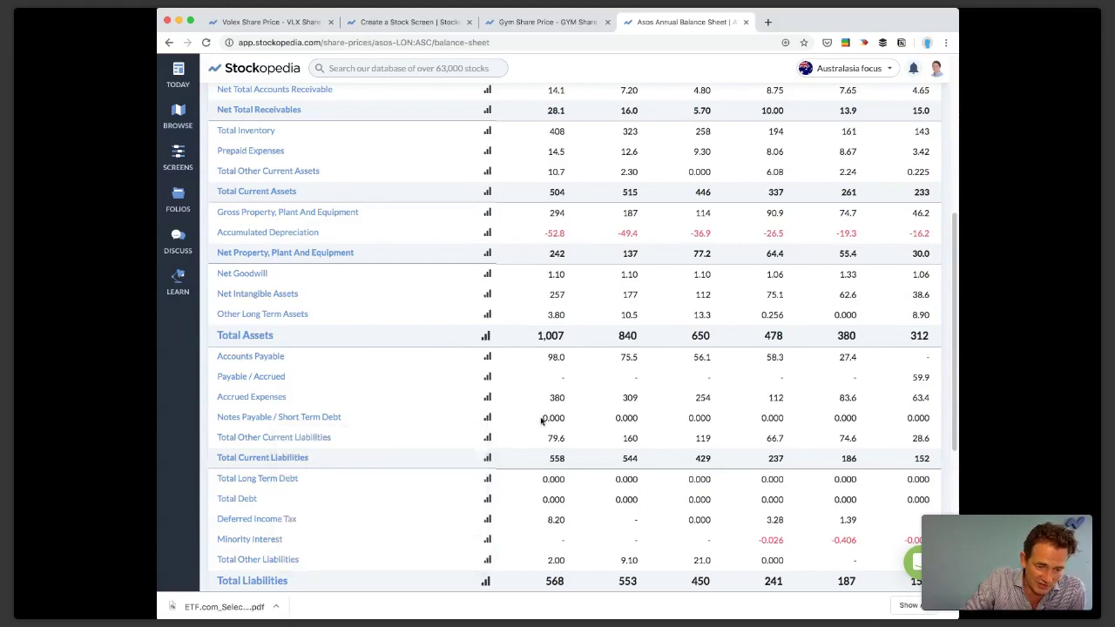
{"action": "mouse_move", "coordinate": [488, 441]}
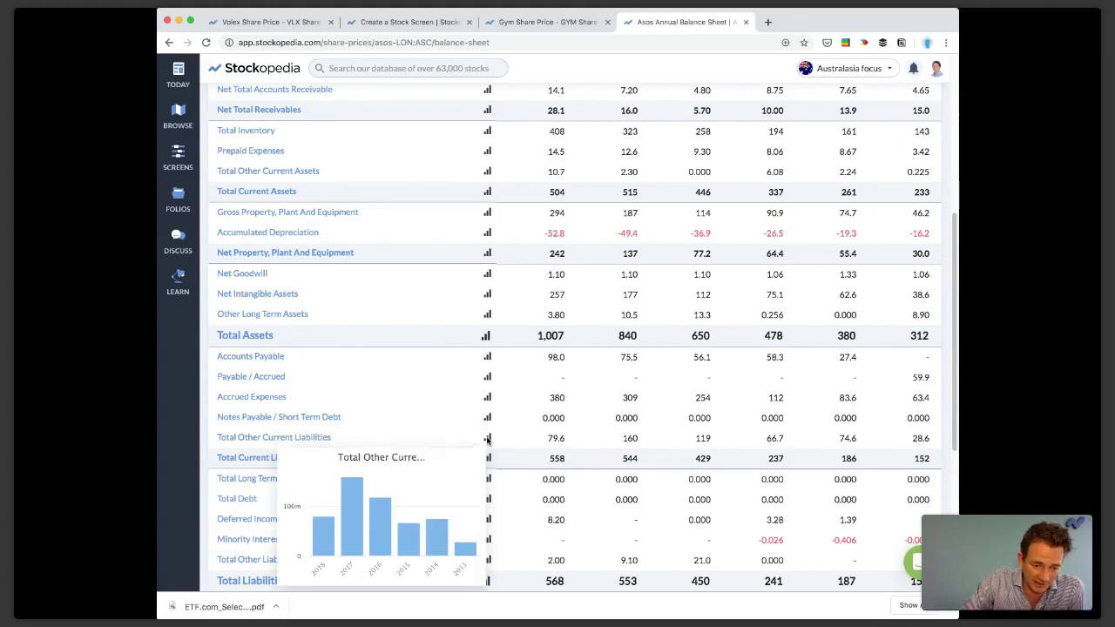
{"action": "scroll", "coordinate": [487, 437], "scroll_direction": "up", "scroll_amount": 5}
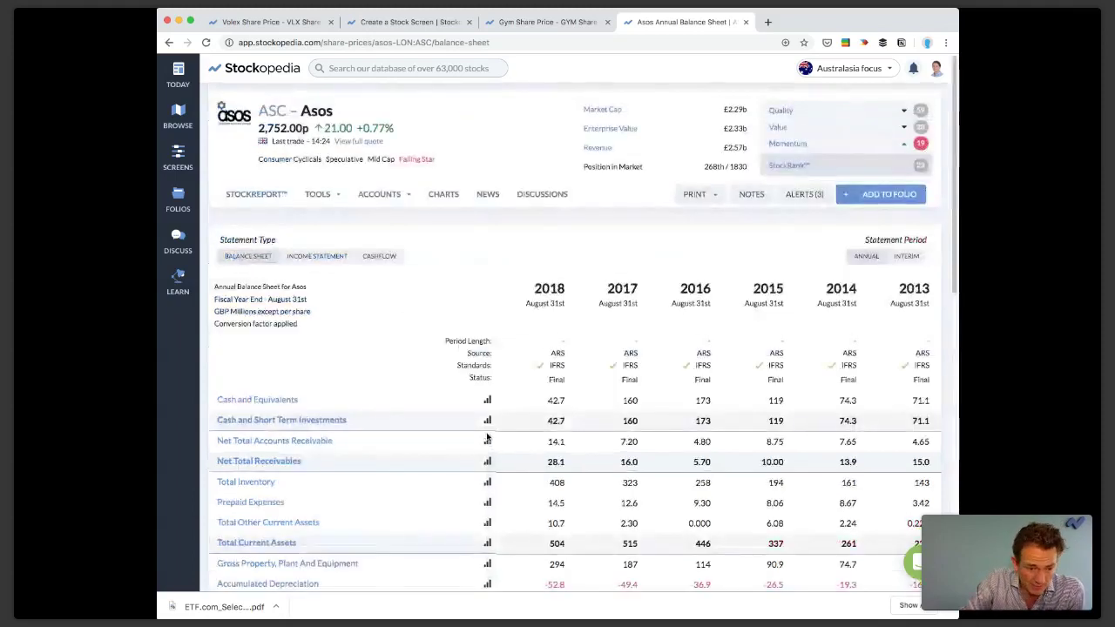
Step: View the Asos income statement, switch to the cashflow statement and examine its operating, investing and financing items
{"action": "left_click", "coordinate": [311, 259]}
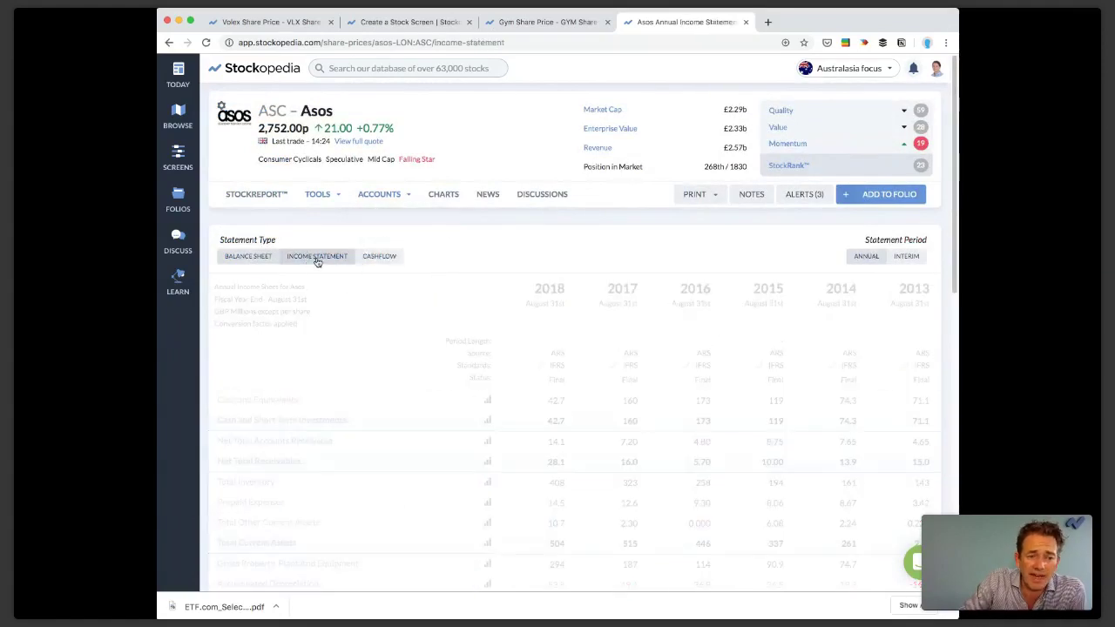
{"action": "left_click", "coordinate": [383, 256]}
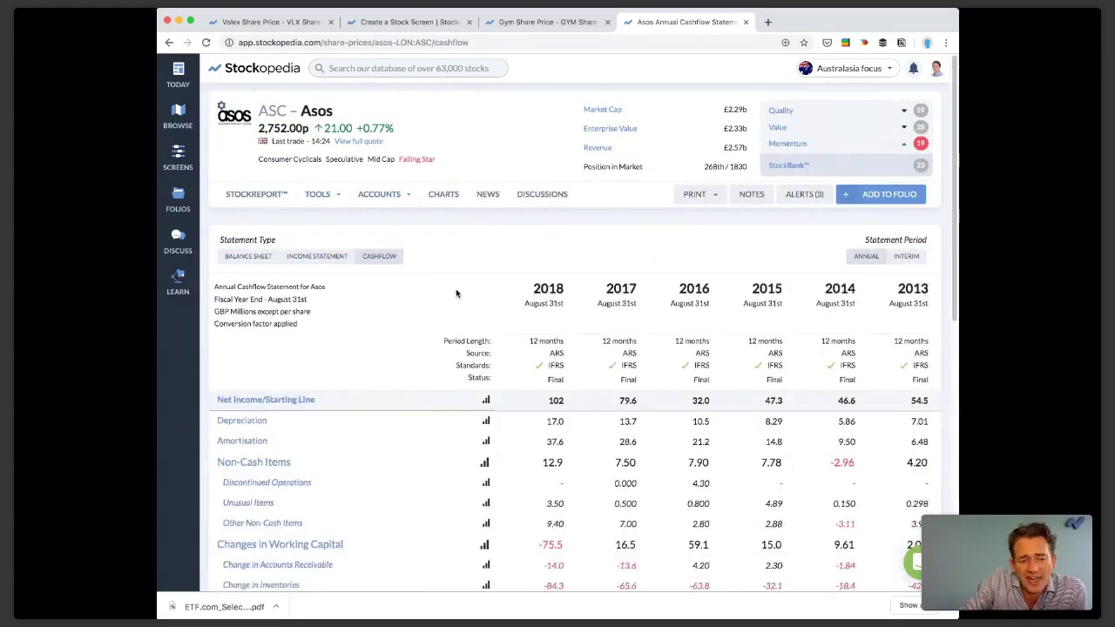
{"action": "scroll", "coordinate": [455, 291], "scroll_direction": "down", "scroll_amount": 4}
{"action": "scroll", "coordinate": [611, 179], "scroll_direction": "up", "scroll_amount": 1}
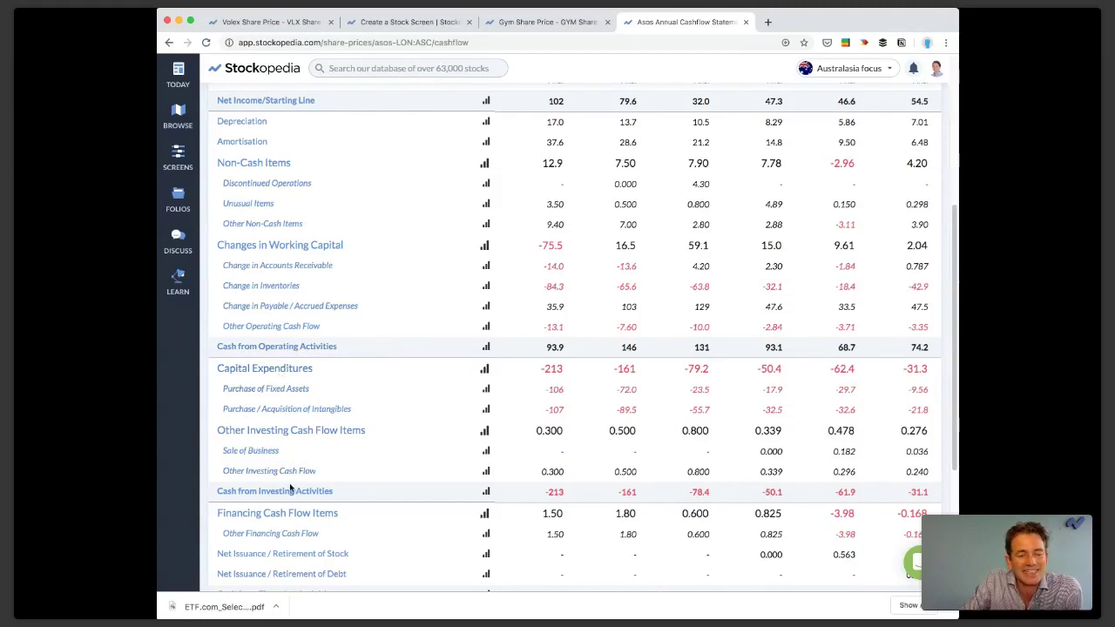
{"action": "scroll", "coordinate": [339, 496], "scroll_direction": "down", "scroll_amount": 2}
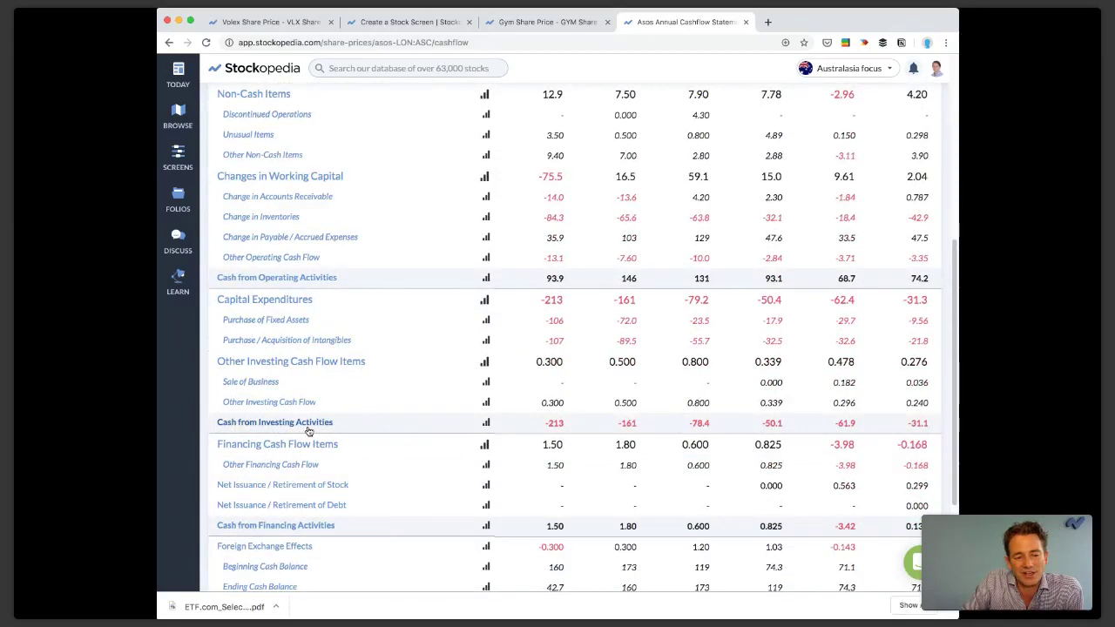
{"action": "scroll", "coordinate": [324, 542], "scroll_direction": "down", "scroll_amount": 5}
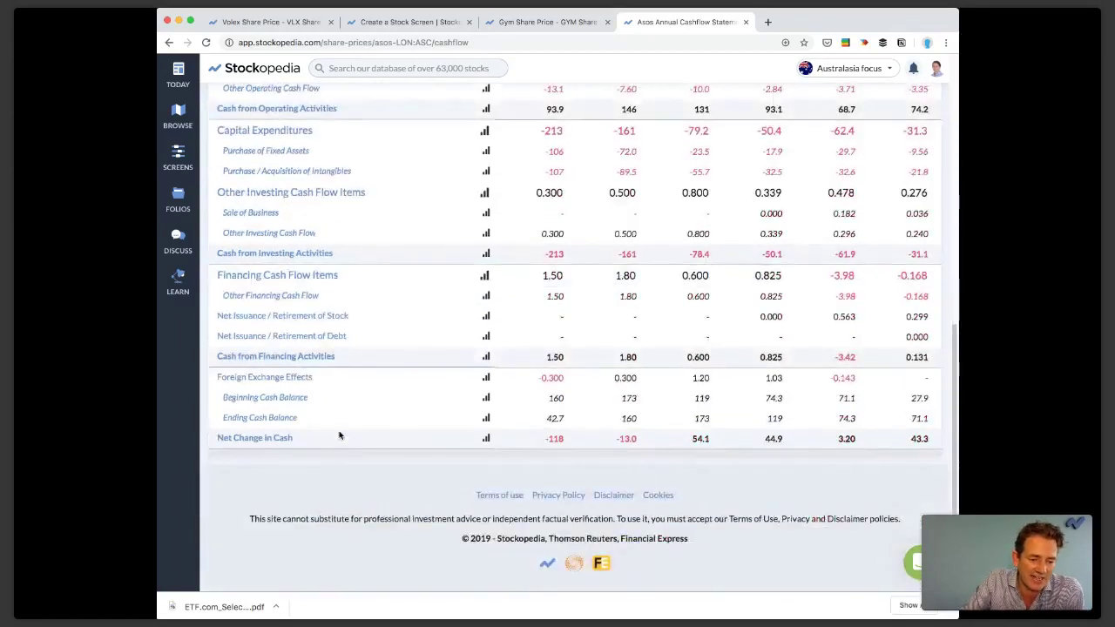
{"action": "scroll", "coordinate": [303, 458], "scroll_direction": "up", "scroll_amount": 15}
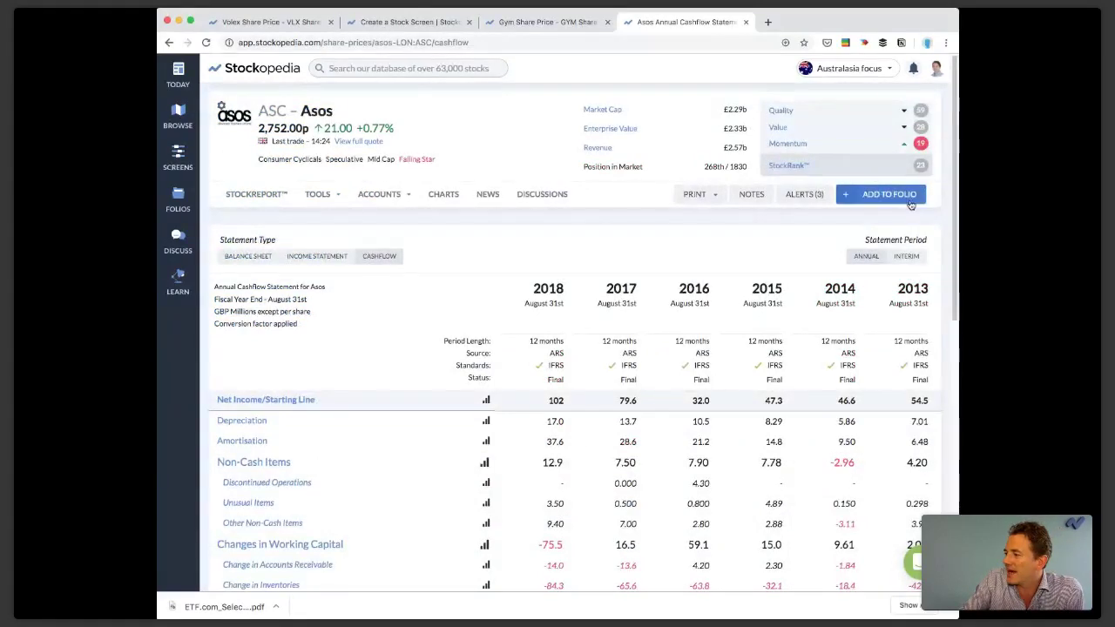
Step: Open the price chart for Asos and set its range to five years
{"action": "left_click", "coordinate": [373, 194]}
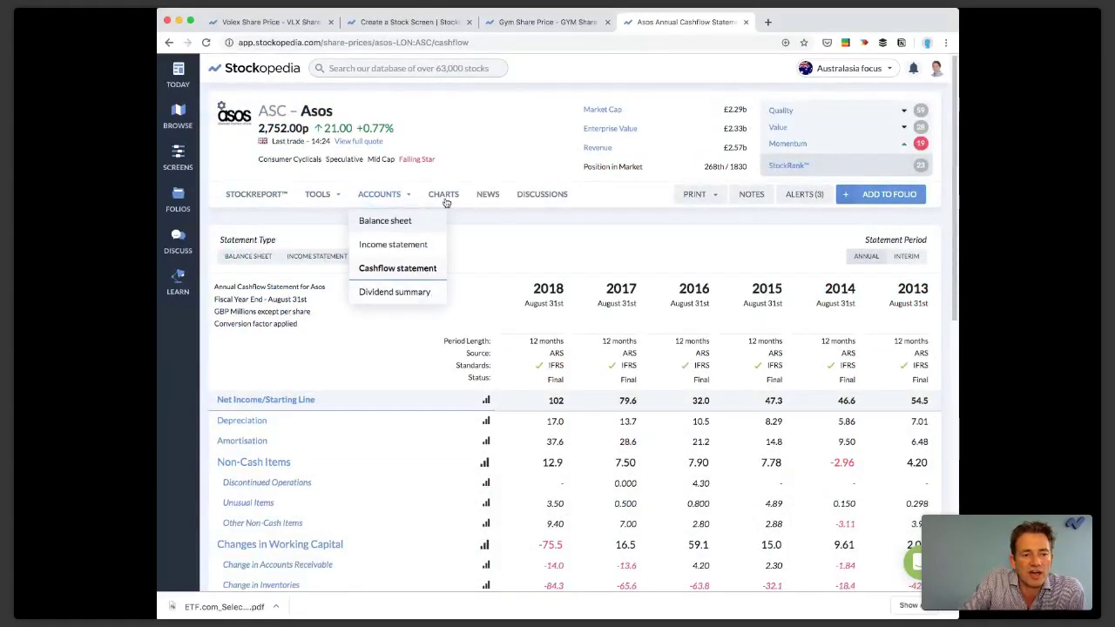
{"action": "left_click", "coordinate": [544, 234]}
{"action": "left_click", "coordinate": [444, 200]}
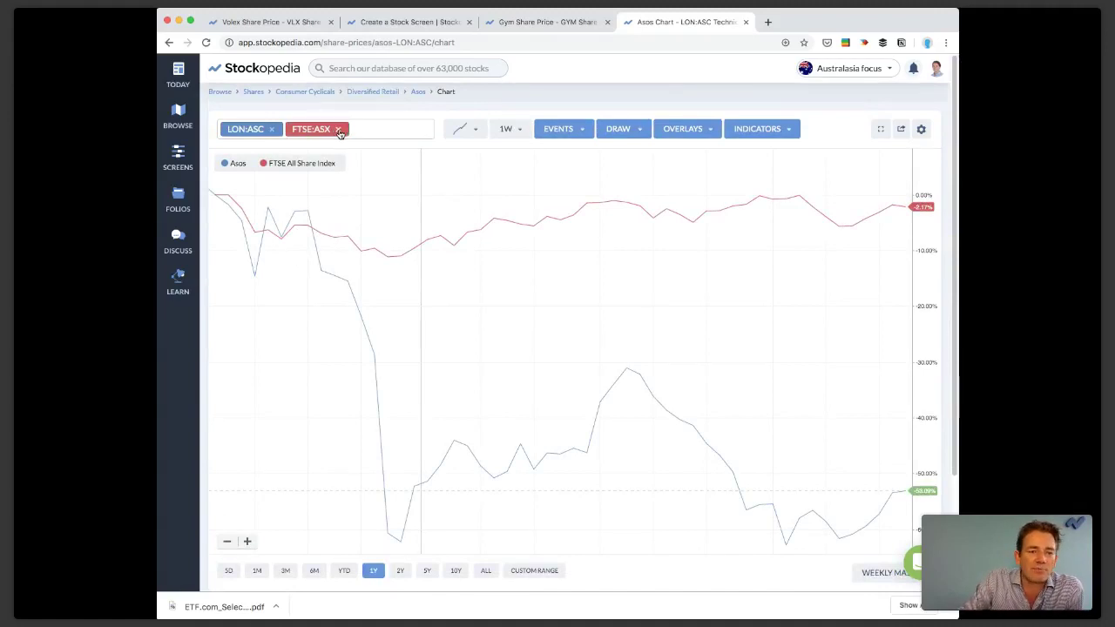
{"action": "left_click", "coordinate": [427, 571]}
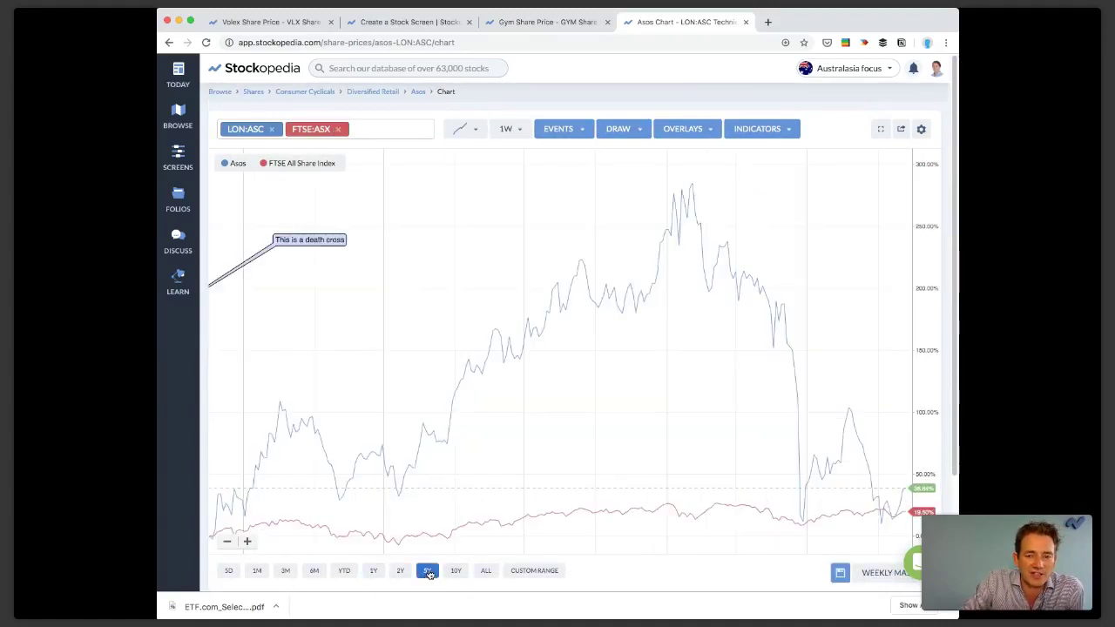
Step: Add a Moving Average overlay to the Asos chart with a period of 200
{"action": "left_click", "coordinate": [699, 130]}
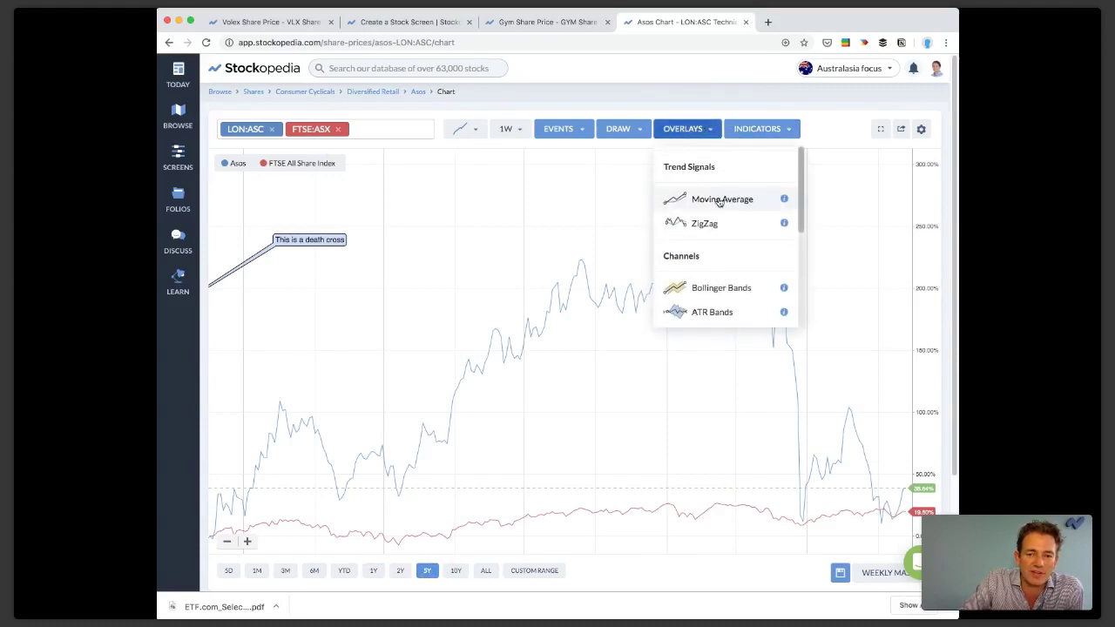
{"action": "left_click", "coordinate": [719, 200]}
{"action": "left_click", "coordinate": [857, 163]}
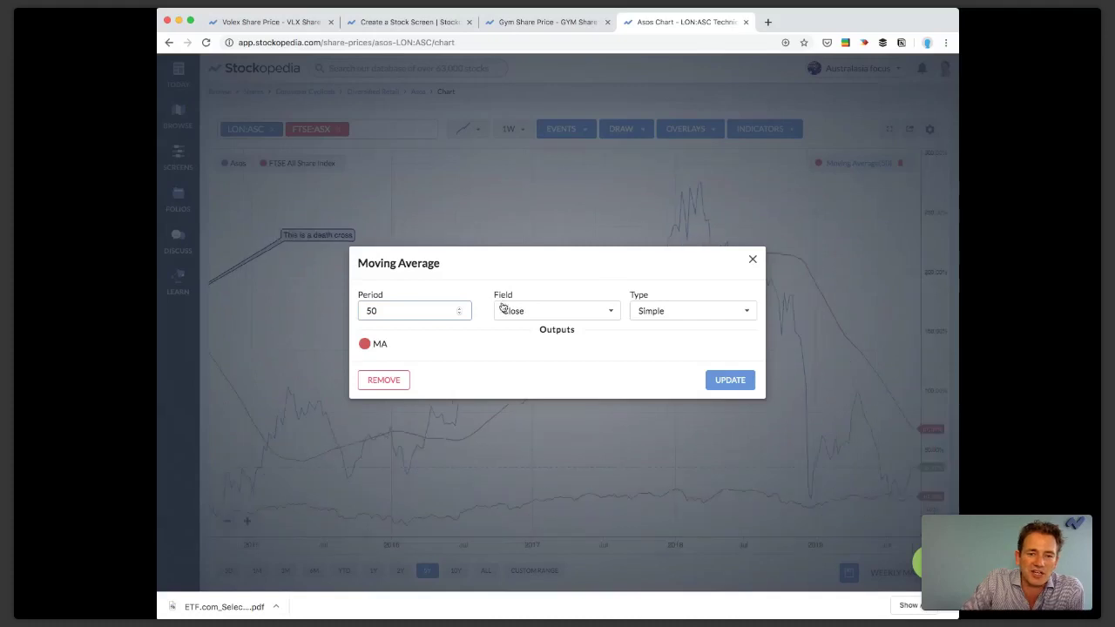
{"action": "double_click", "coordinate": [420, 310]}
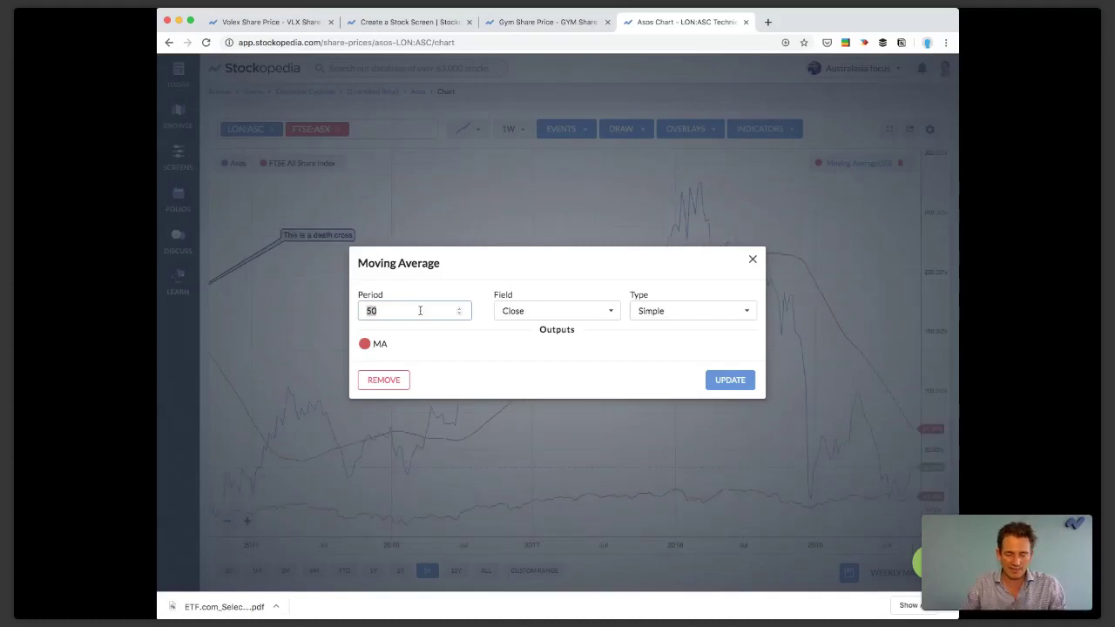
{"action": "type", "text": "200"}
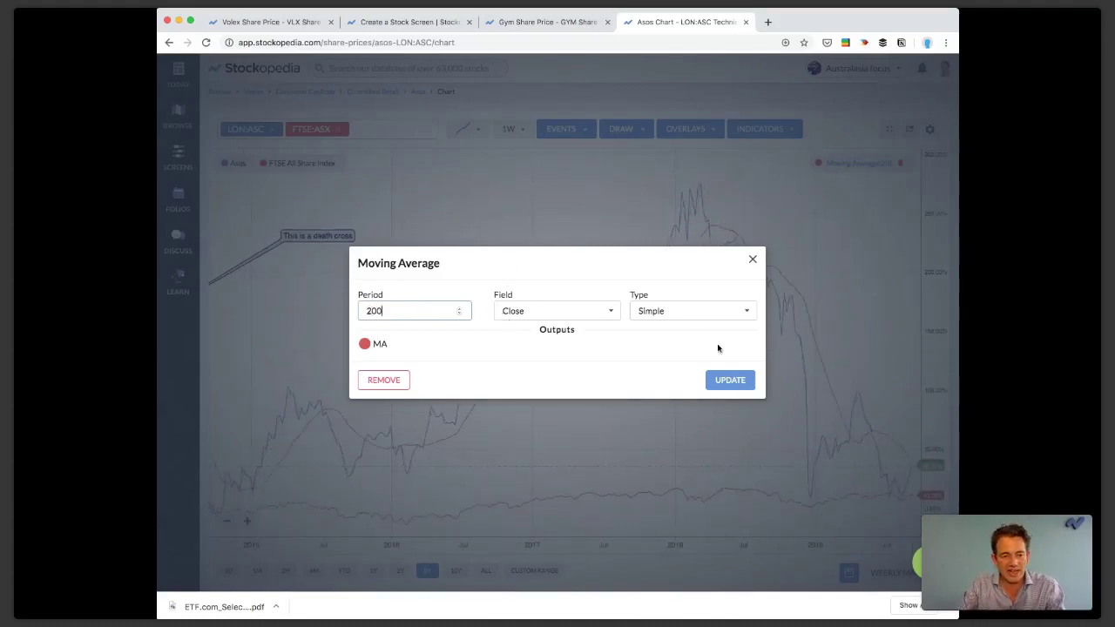
{"action": "left_click", "coordinate": [724, 380]}
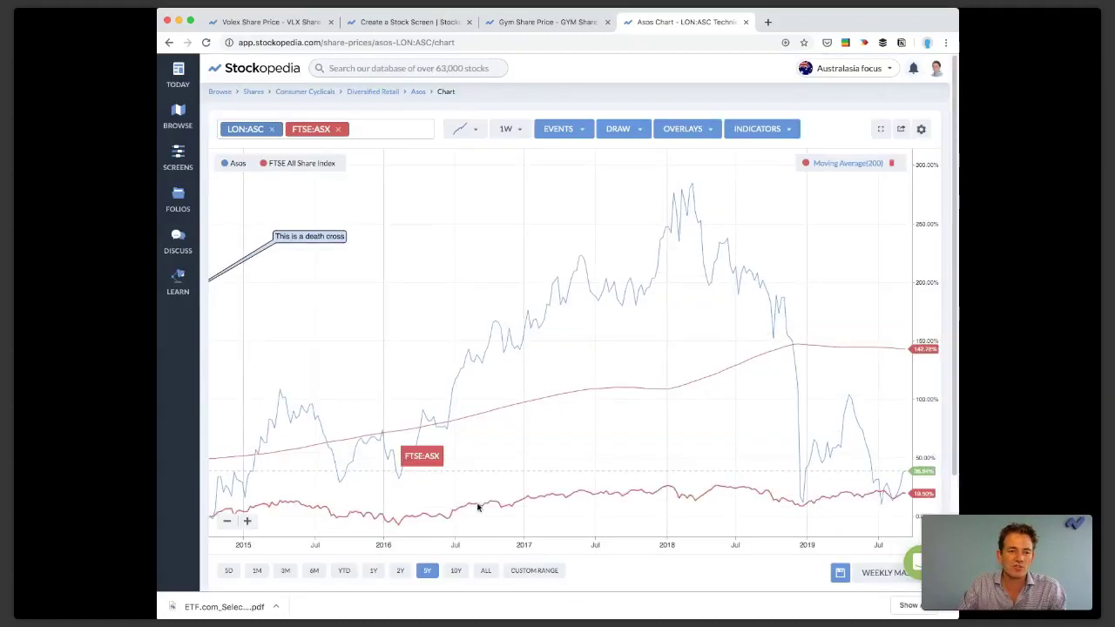
Step: Show the Asos chart over one year at a one-day interval
{"action": "left_click", "coordinate": [372, 571]}
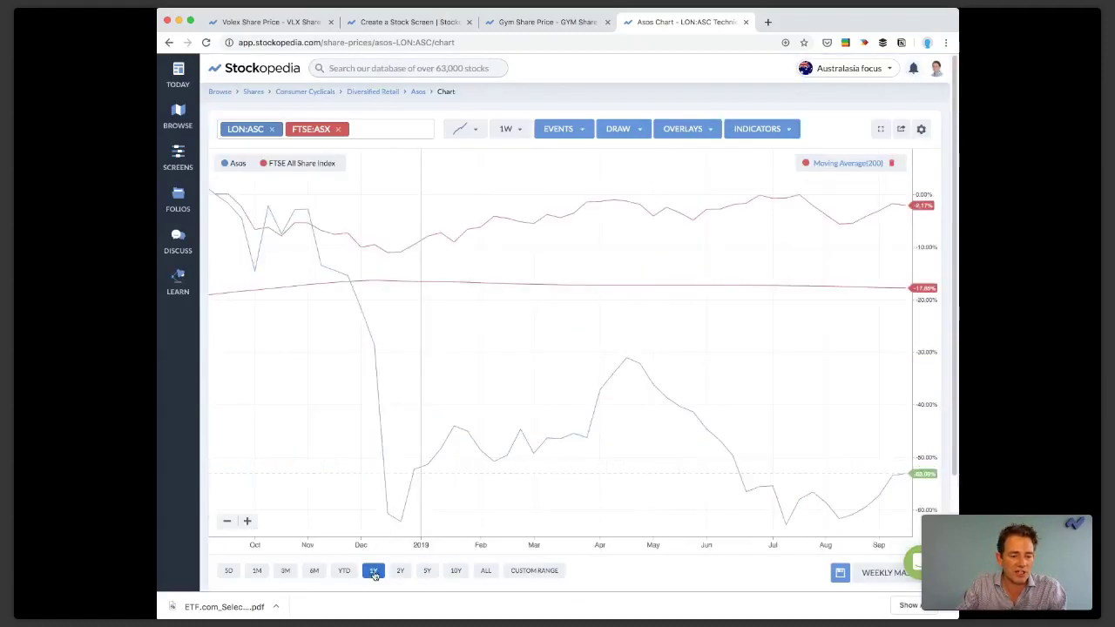
{"action": "left_click", "coordinate": [508, 129]}
{"action": "left_click", "coordinate": [512, 183]}
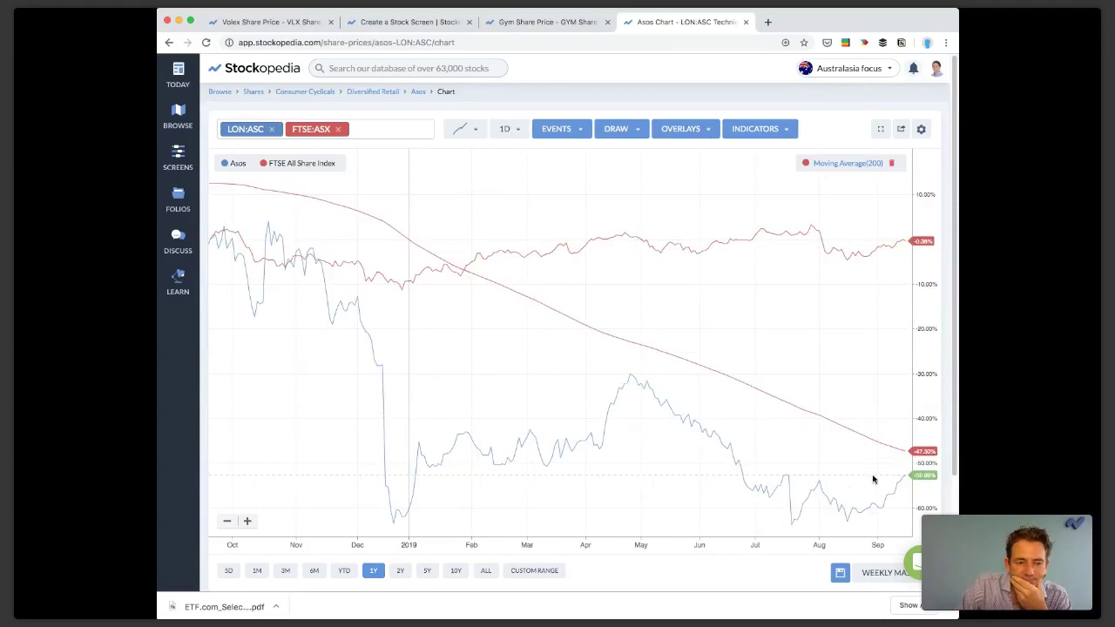
Step: Recolour the FTSE All Share Index line grey and set the chart range to five years
{"action": "left_click", "coordinate": [265, 165]}
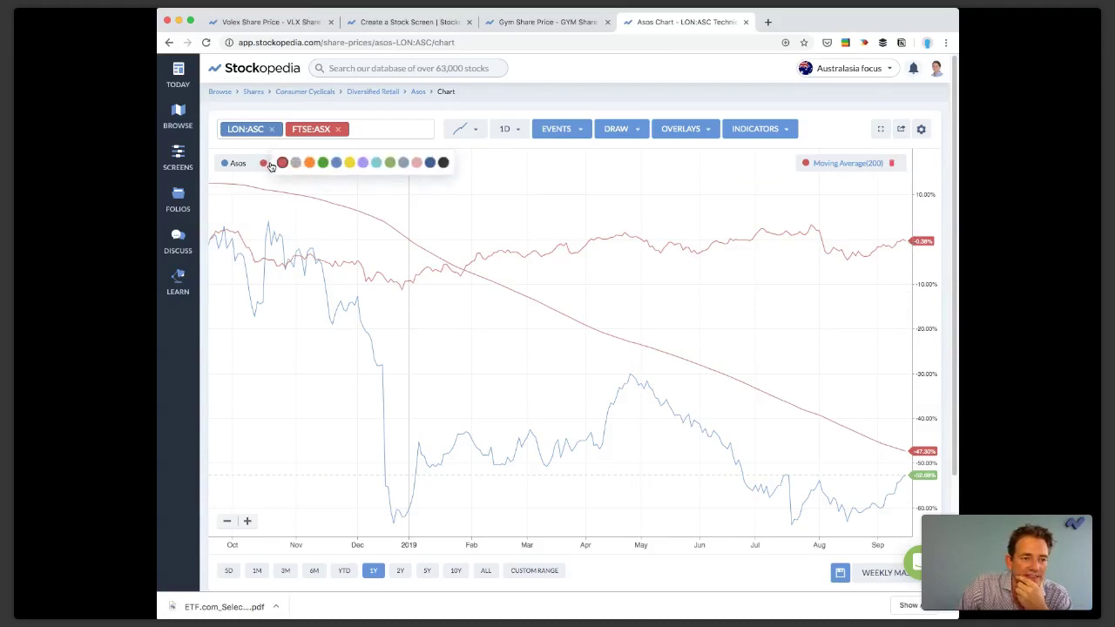
{"action": "left_click", "coordinate": [295, 163]}
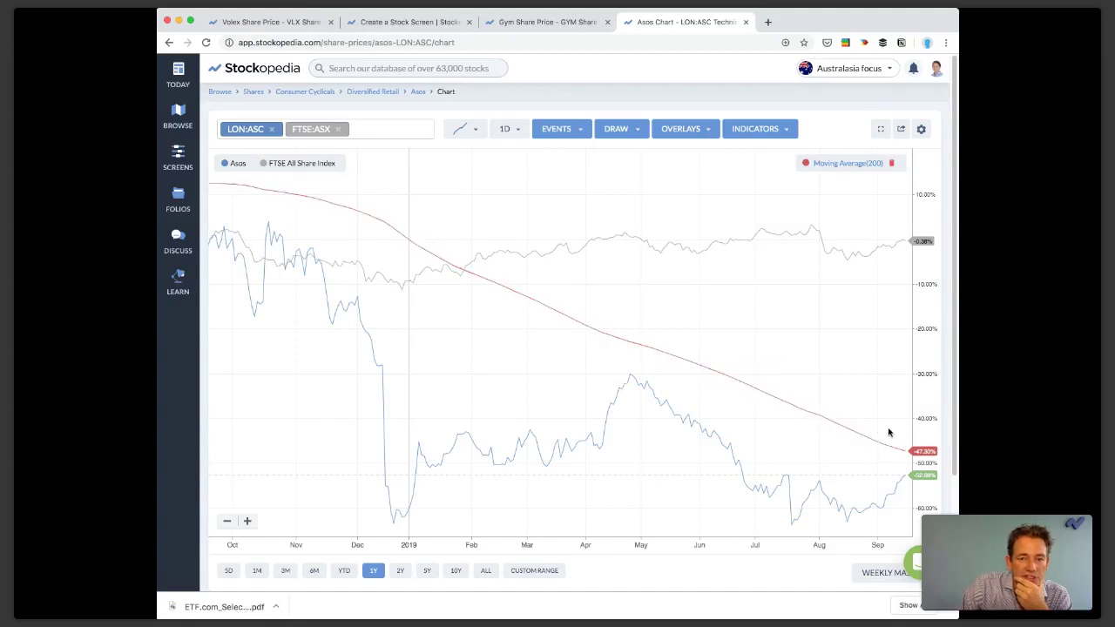
{"action": "left_click", "coordinate": [428, 571]}
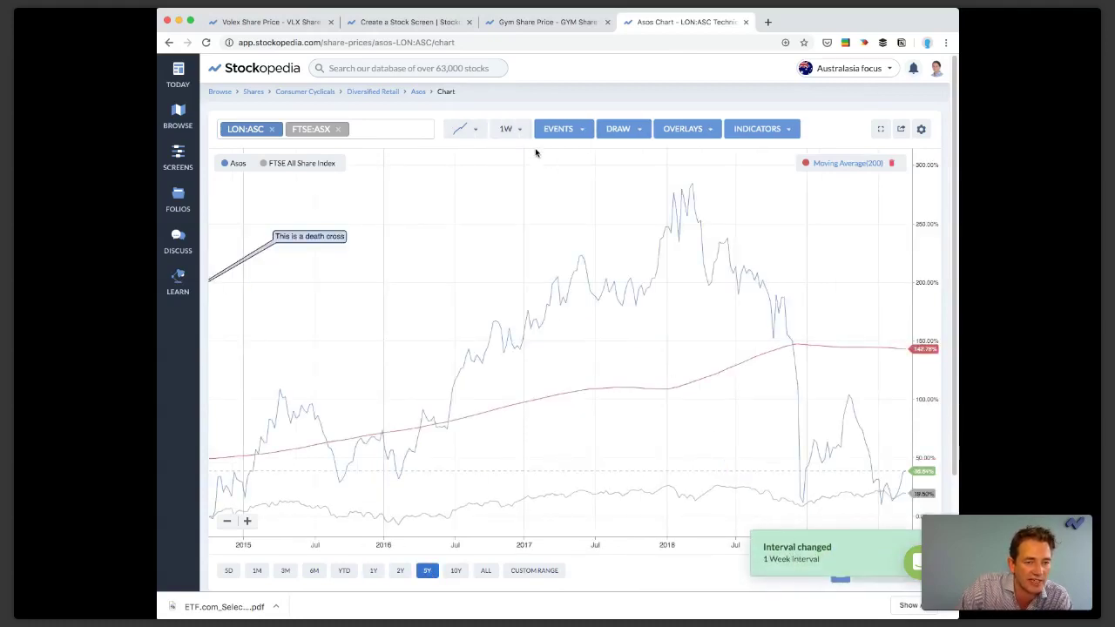
Step: Set the moving average period to 50 and check the list of saved chart templates
{"action": "left_click", "coordinate": [849, 163]}
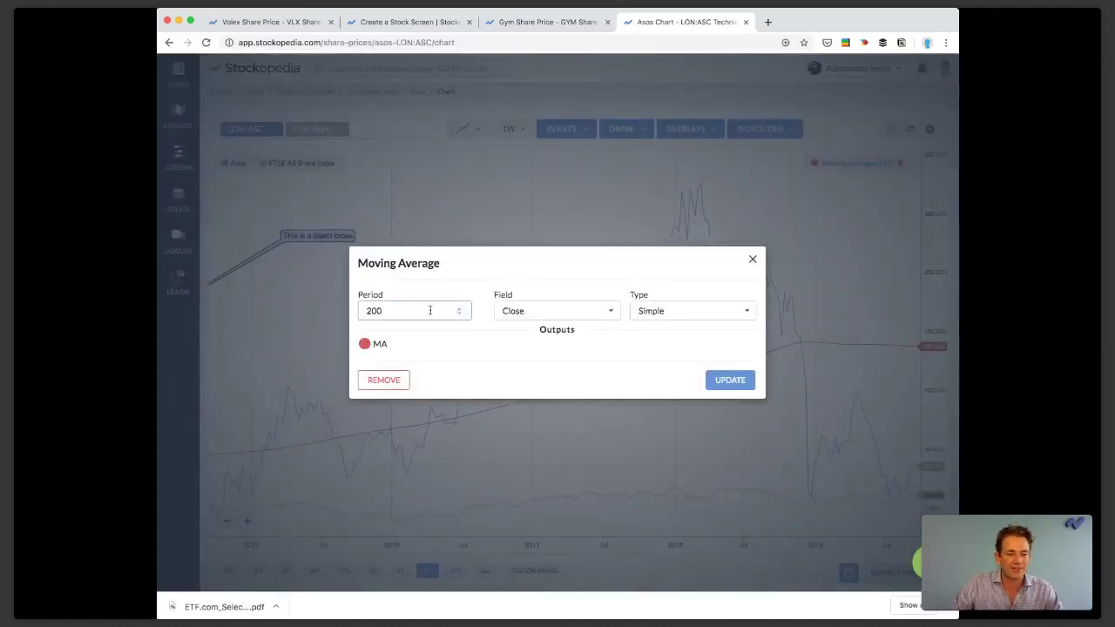
{"action": "double_click", "coordinate": [374, 311]}
{"action": "type", "text": "50"}
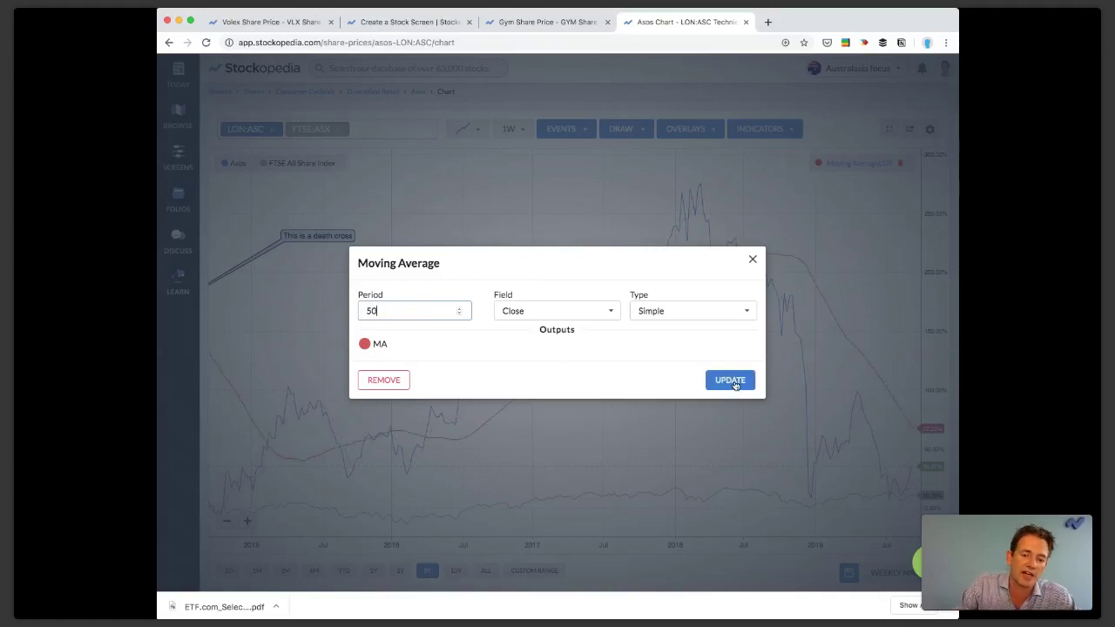
{"action": "left_click", "coordinate": [734, 383]}
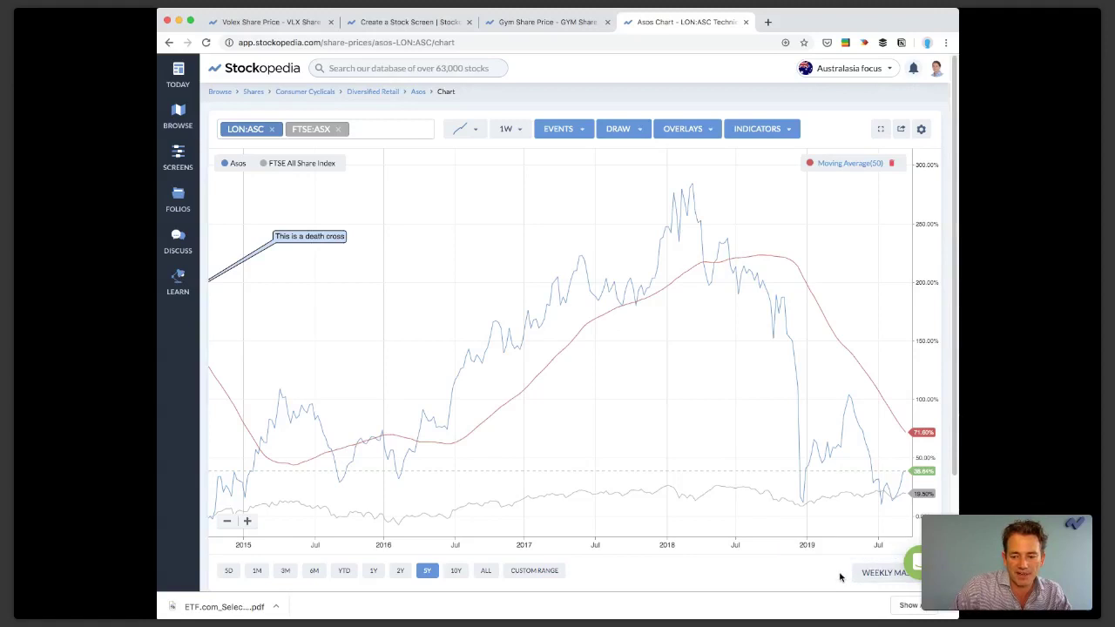
{"action": "left_click", "coordinate": [880, 573]}
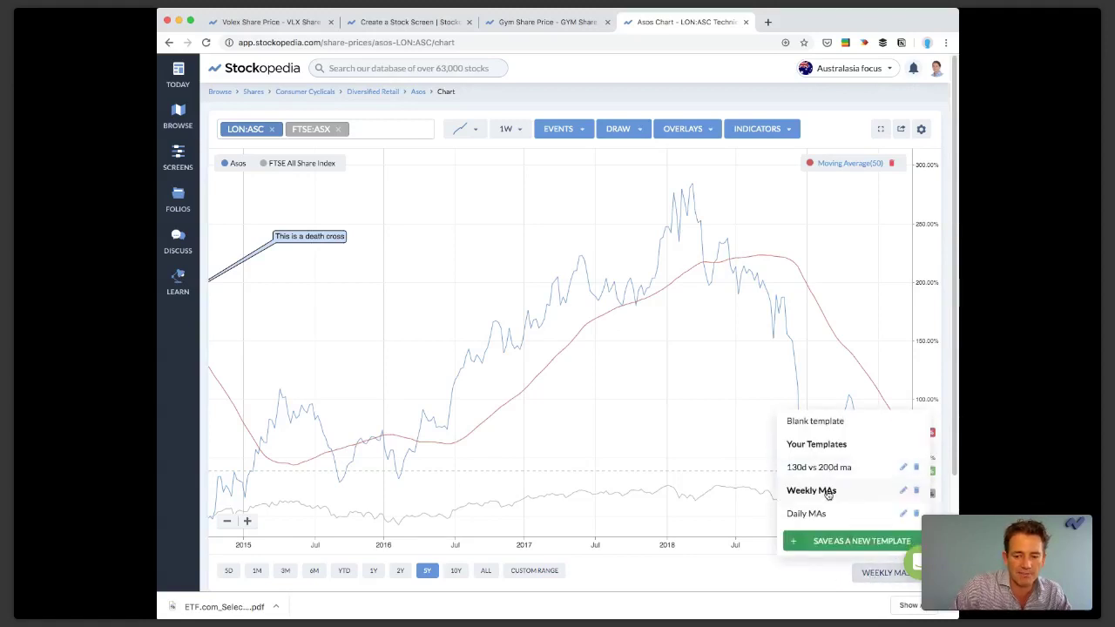
{"action": "left_click", "coordinate": [874, 575]}
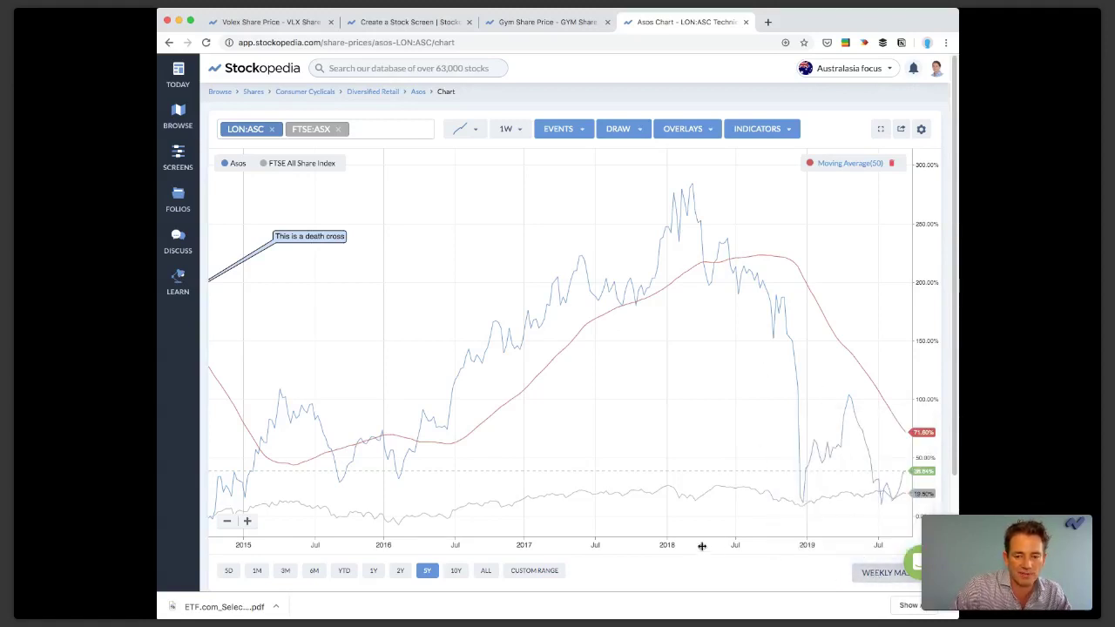
Step: Chart Games Workshop (GAW) in place of Asos and the FTSE All Share Index, and open its StockReport
{"action": "left_click", "coordinate": [339, 130]}
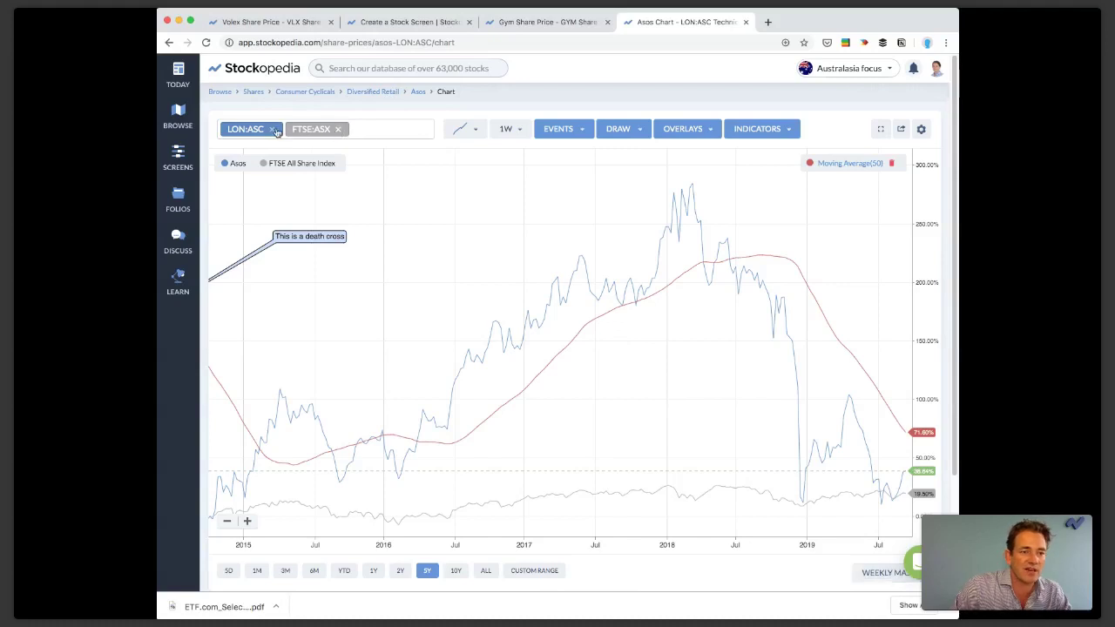
{"action": "left_click", "coordinate": [278, 128]}
{"action": "type", "text": "gam"}
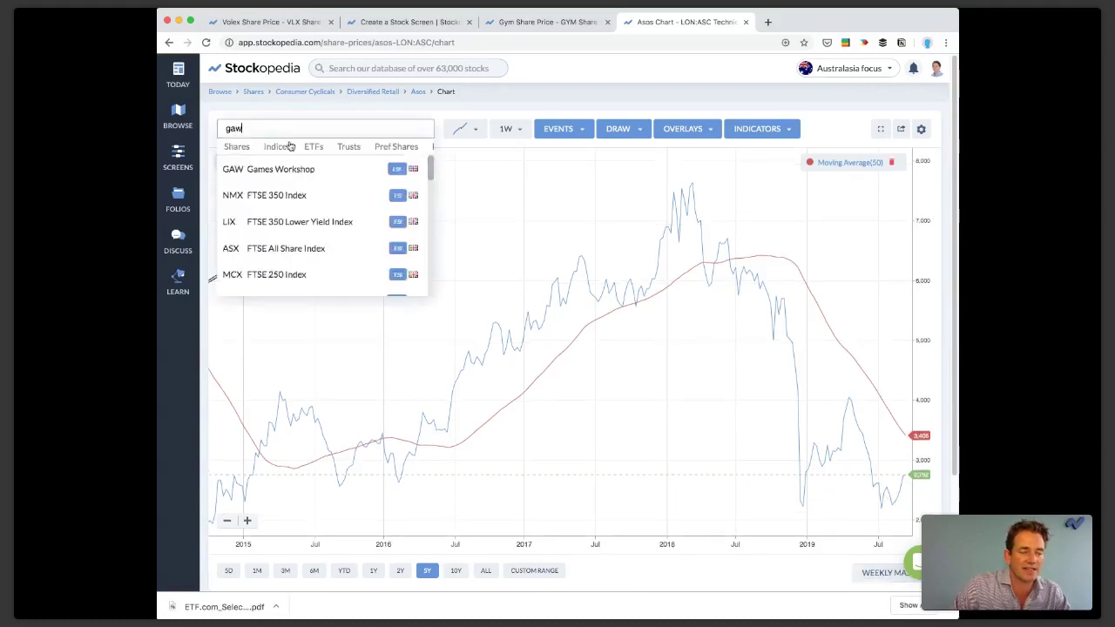
{"action": "left_click", "coordinate": [293, 166]}
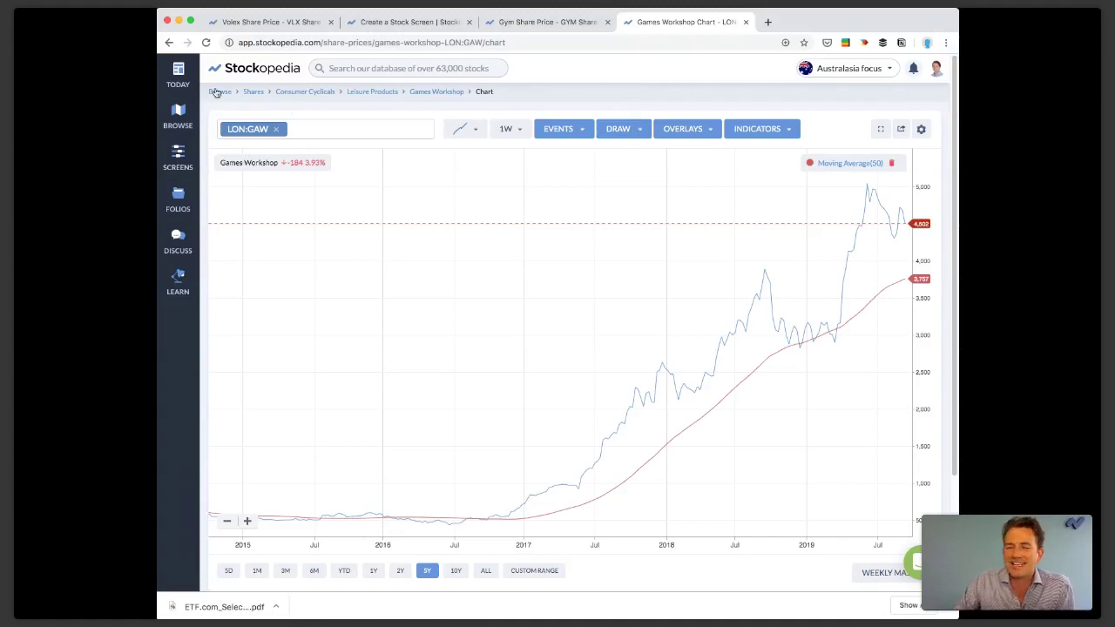
{"action": "left_click", "coordinate": [275, 130]}
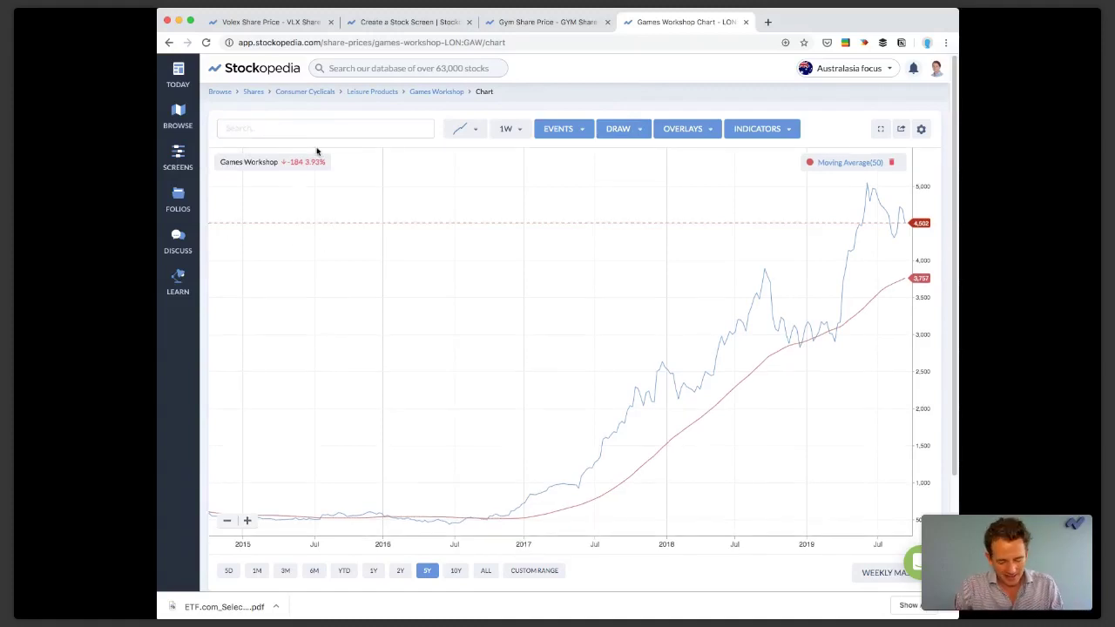
{"action": "left_click", "coordinate": [431, 96]}
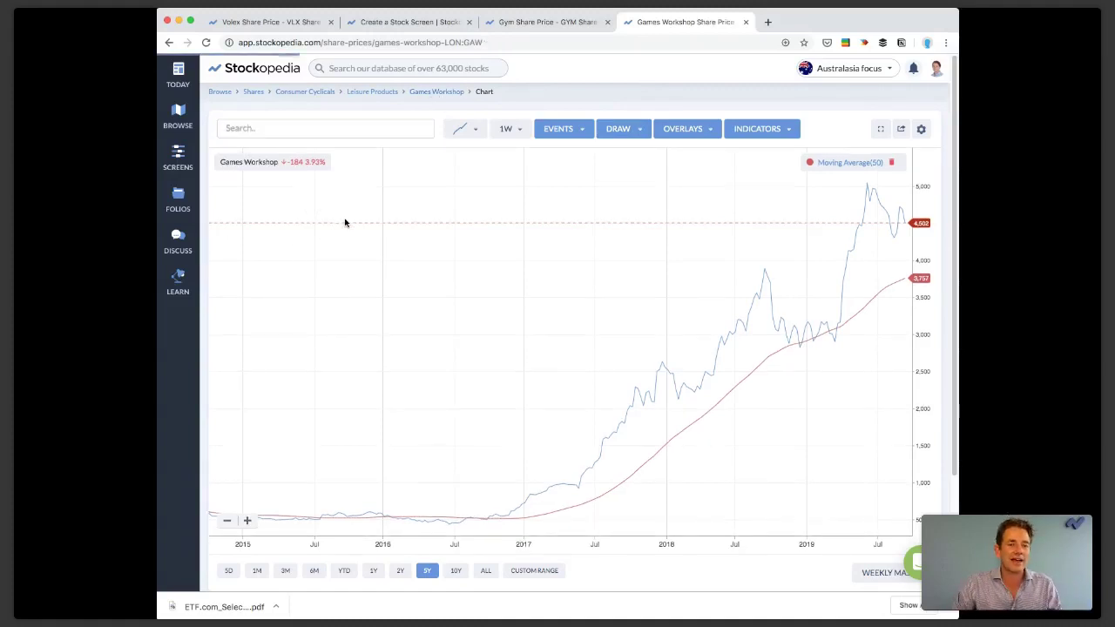
Step: Search for Xero and open the StockReport of its New Zealand listing
{"action": "left_click", "coordinate": [411, 67]}
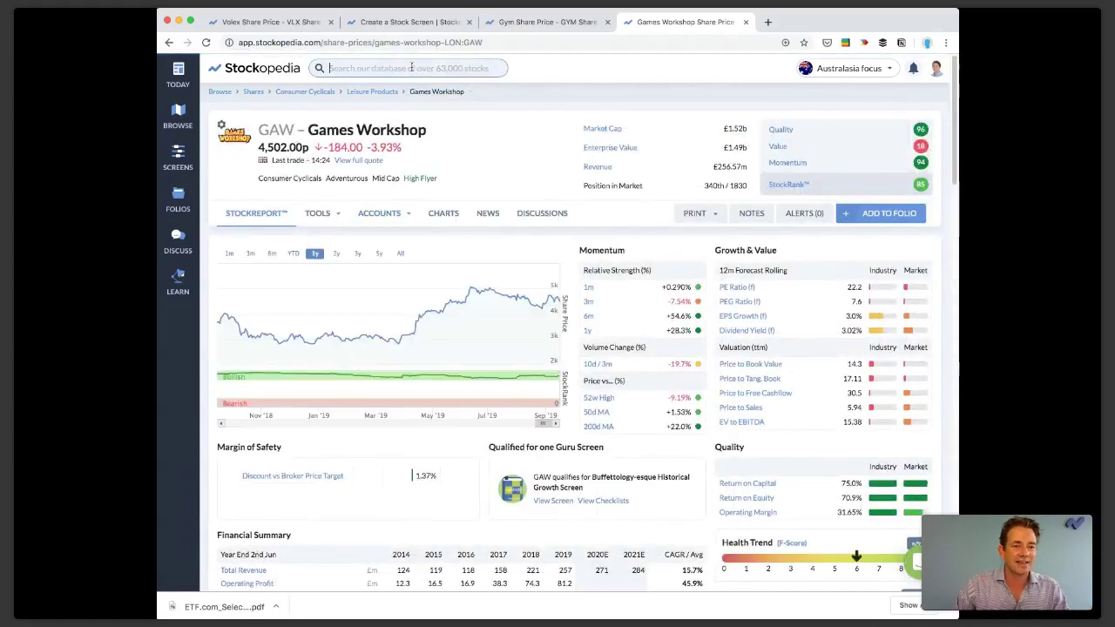
{"action": "type", "text": "xero"}
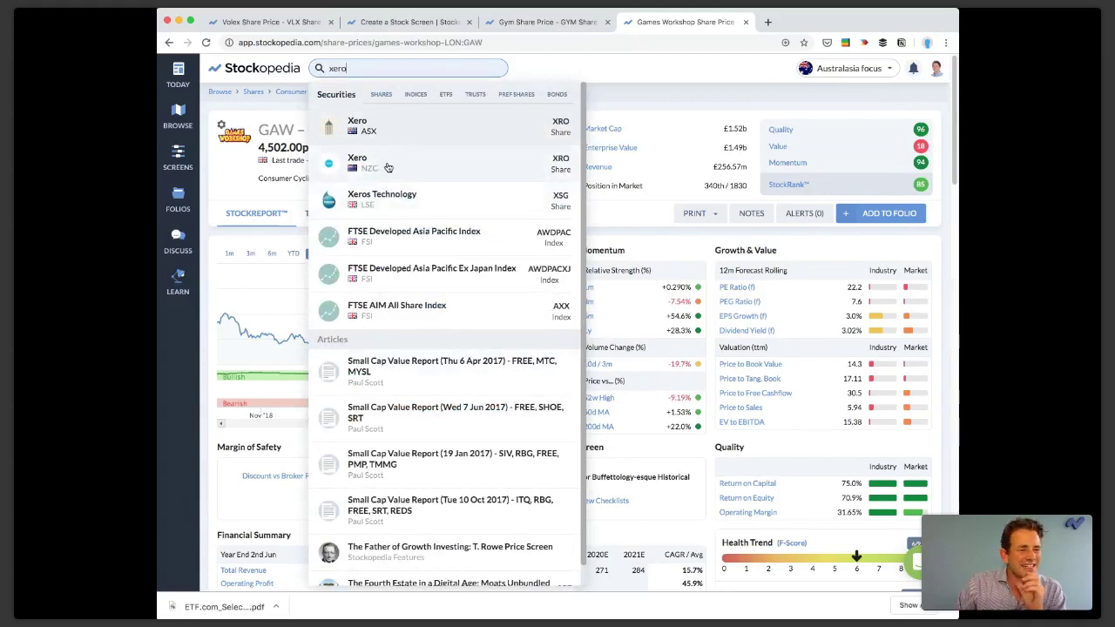
{"action": "left_click", "coordinate": [391, 164]}
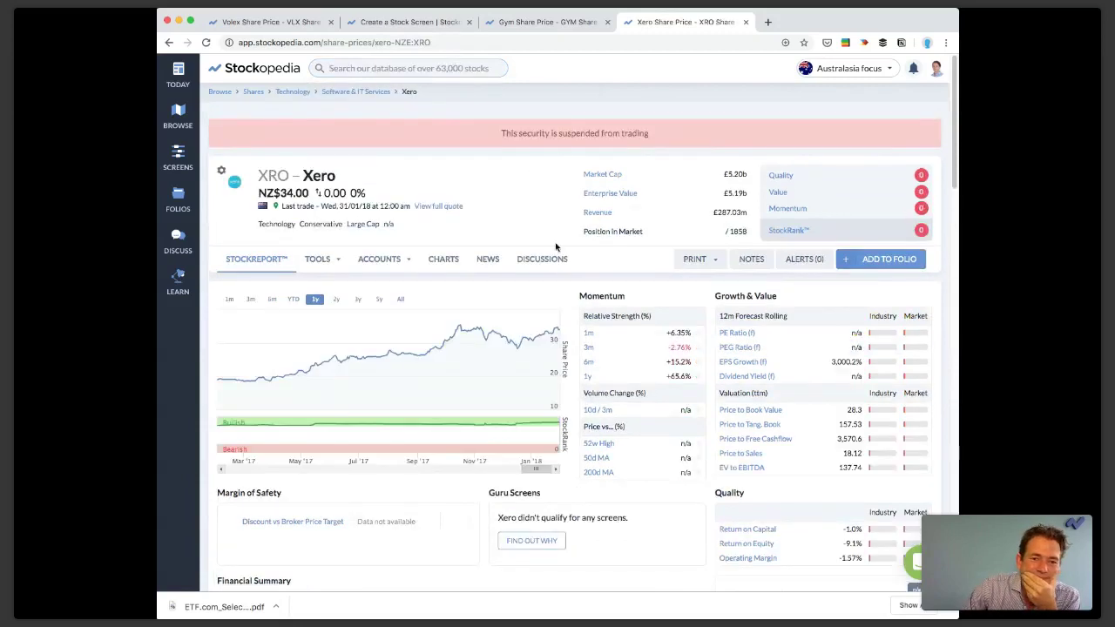
Step: Search for Xero again and open the StockReport of its ASX listing
{"action": "left_click", "coordinate": [393, 71]}
{"action": "type", "text": "xero"}
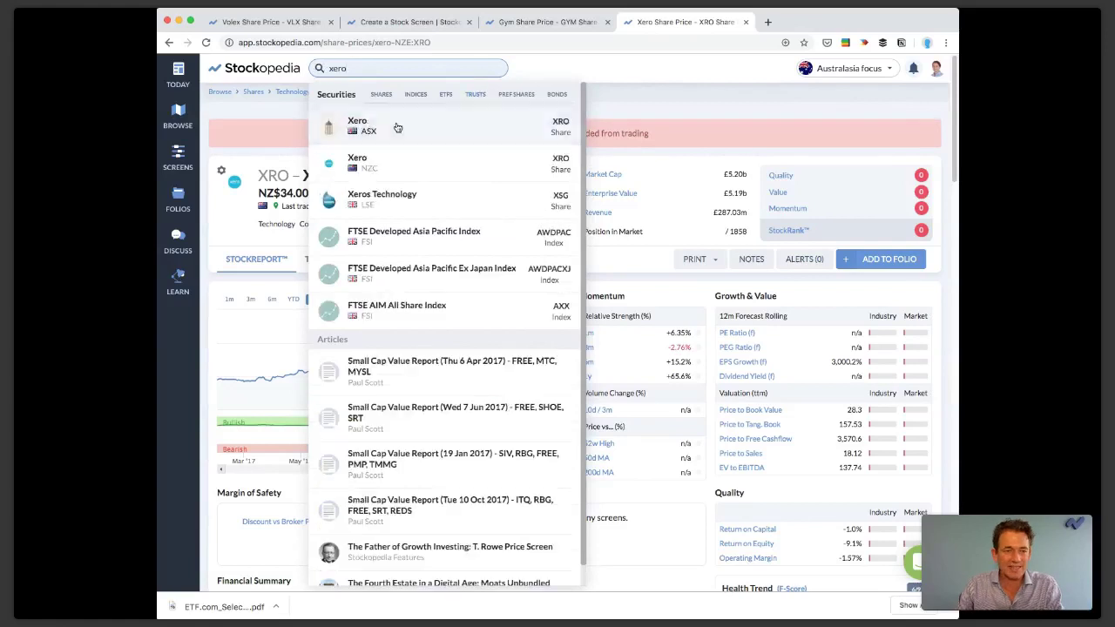
{"action": "left_click", "coordinate": [401, 128]}
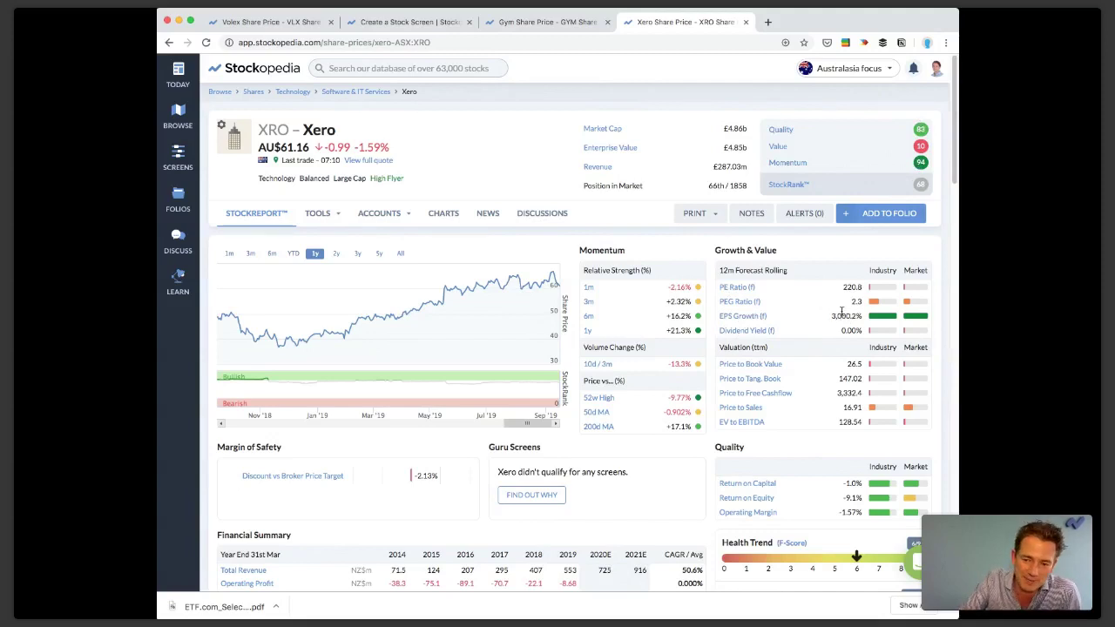
Step: Examine Xero's EPS growth forecasts and one-year relative strength, comparing the two-year and one-year price charts
{"action": "scroll", "coordinate": [841, 311], "scroll_direction": "down", "scroll_amount": 5}
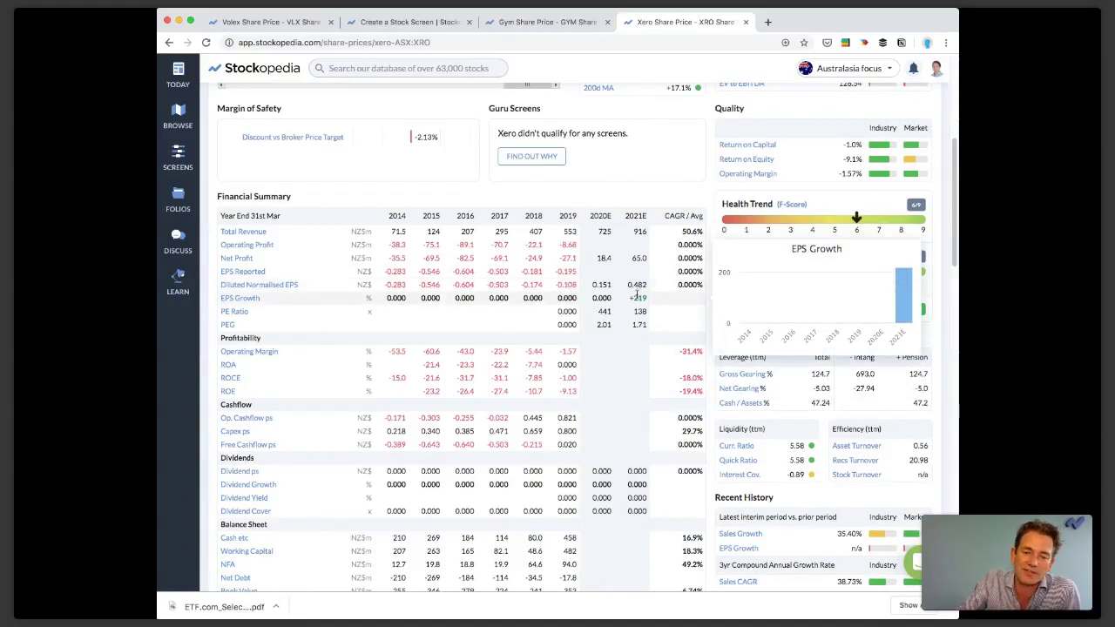
{"action": "scroll", "coordinate": [632, 305], "scroll_direction": "up", "scroll_amount": 5}
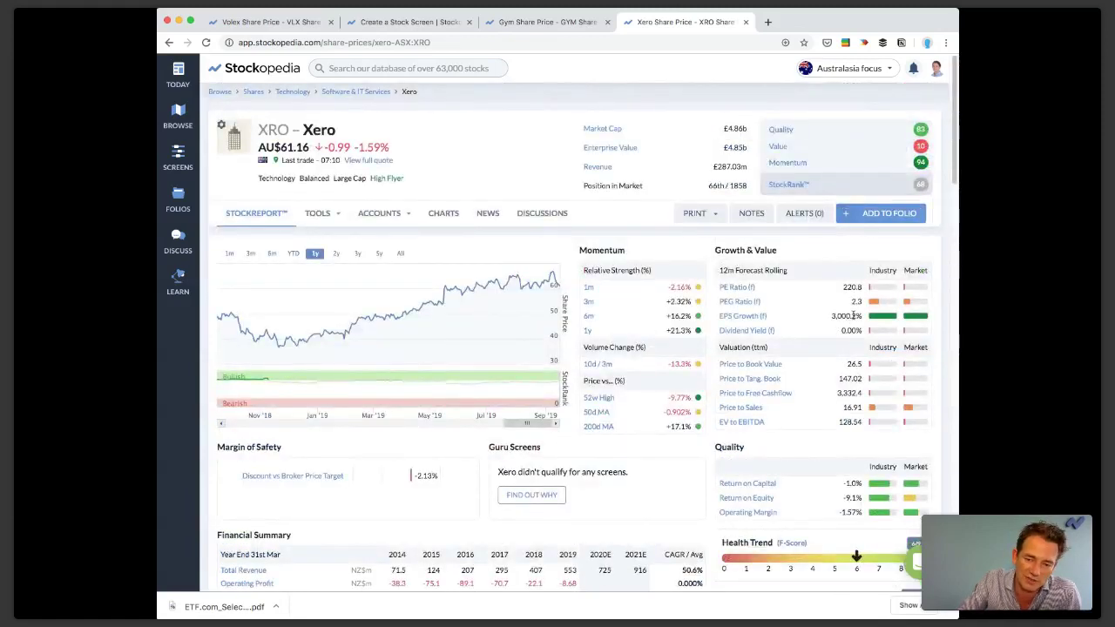
{"action": "left_click_drag", "start_coordinate": [685, 331], "coordinate": [666, 331]}
{"action": "left_click", "coordinate": [336, 253]}
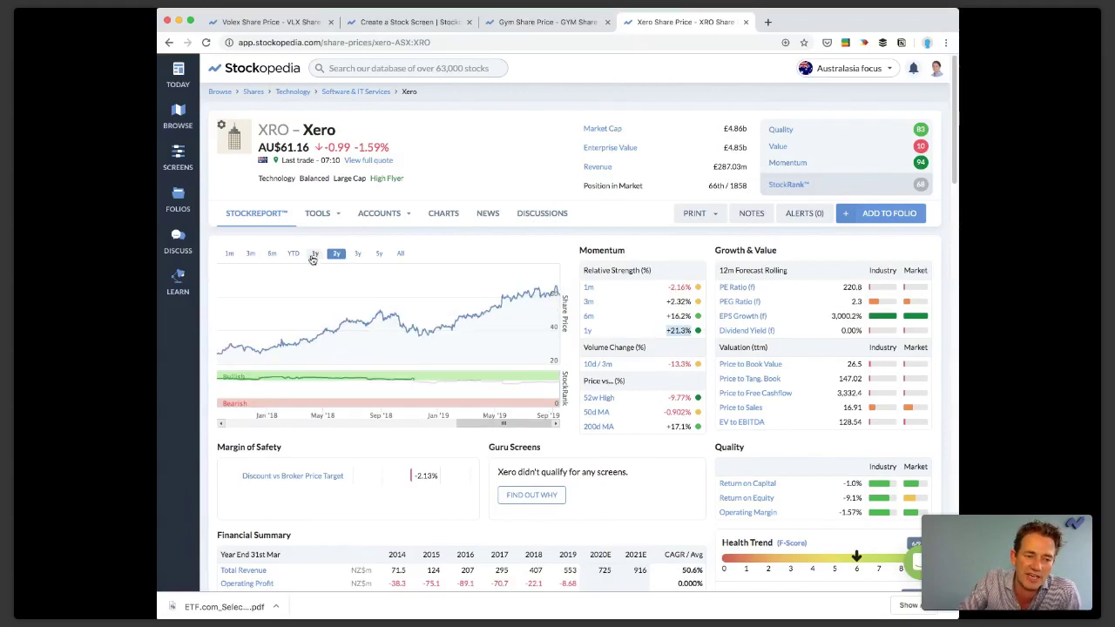
{"action": "left_click", "coordinate": [313, 255]}
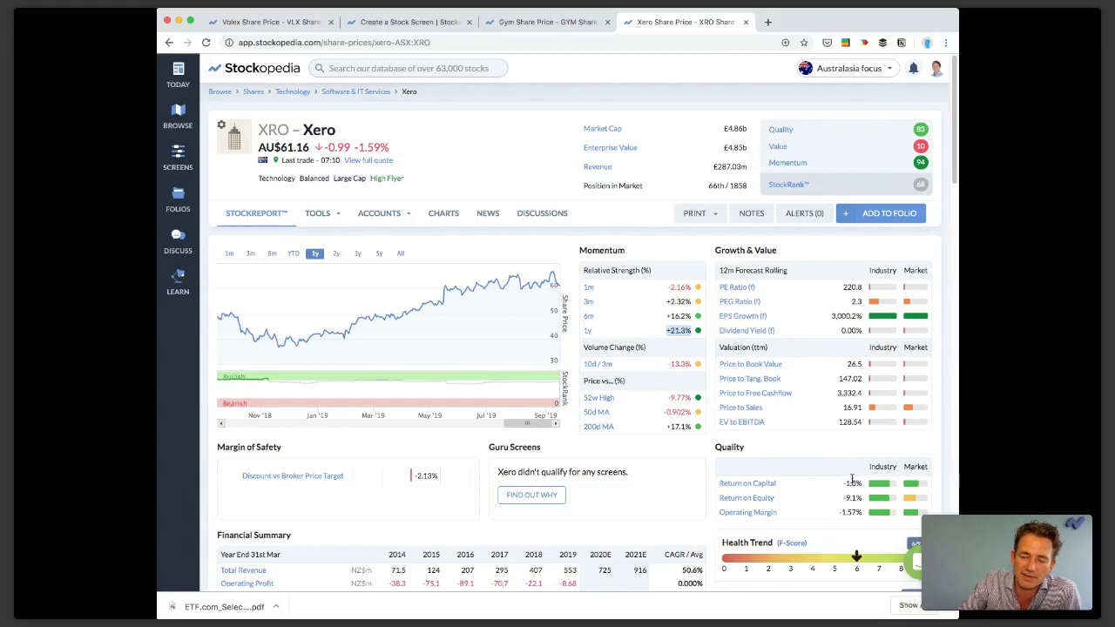
Step: Review Xero's quality ratios and Financial Summary, and view the Total Revenue history chart up to the 2021E forecast
{"action": "scroll", "coordinate": [852, 479], "scroll_direction": "down", "scroll_amount": 2}
{"action": "mouse_move", "coordinate": [881, 396]}
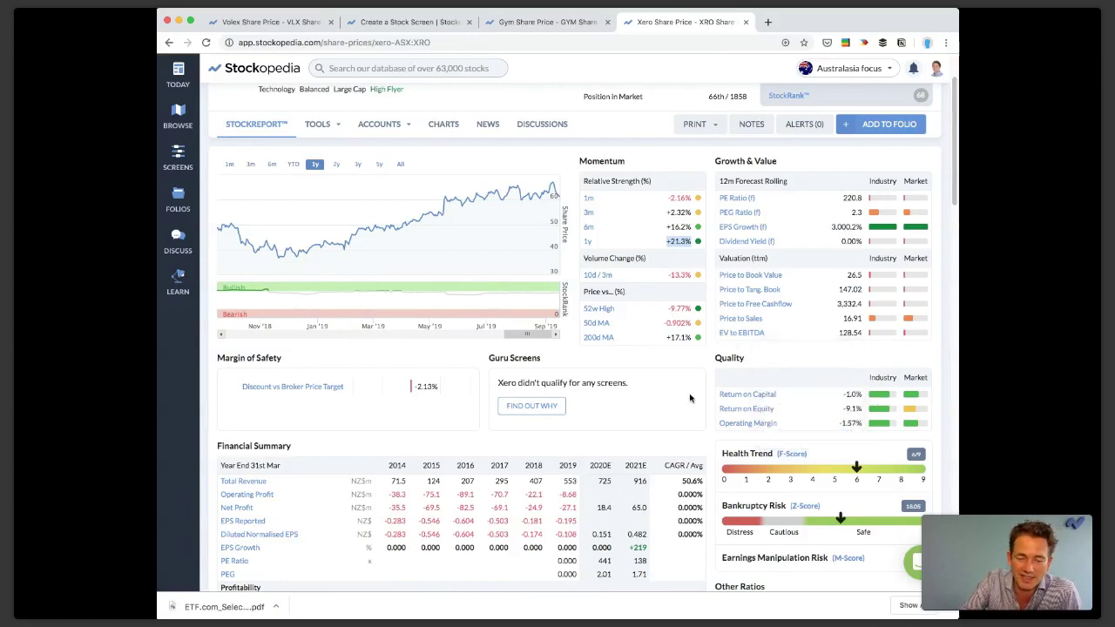
{"action": "scroll", "coordinate": [692, 398], "scroll_direction": "down", "scroll_amount": 3}
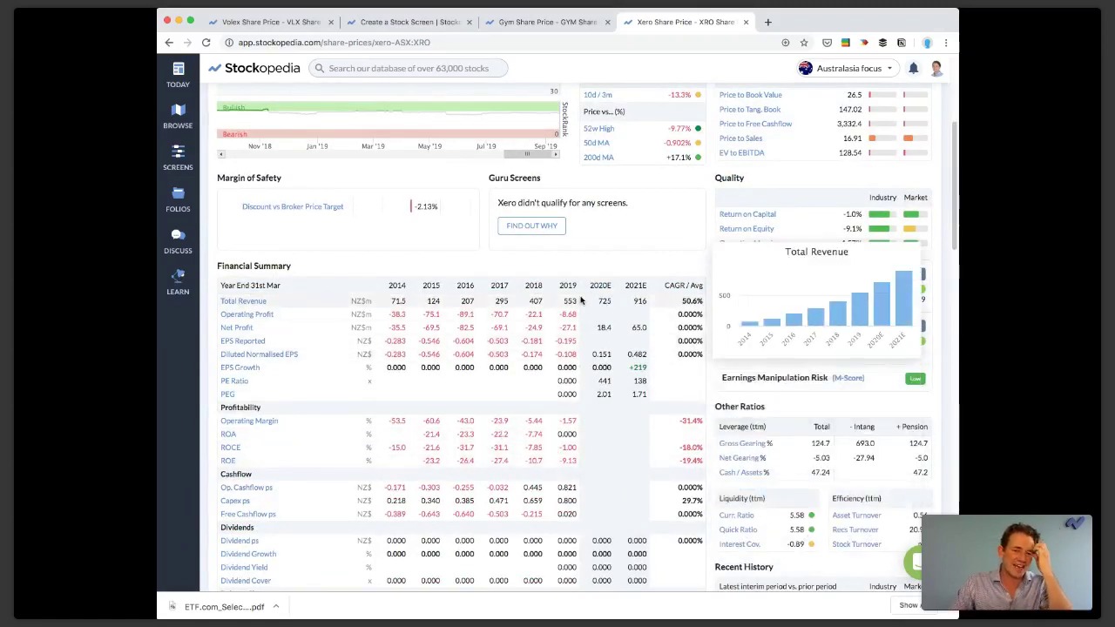
{"action": "mouse_move", "coordinate": [906, 278]}
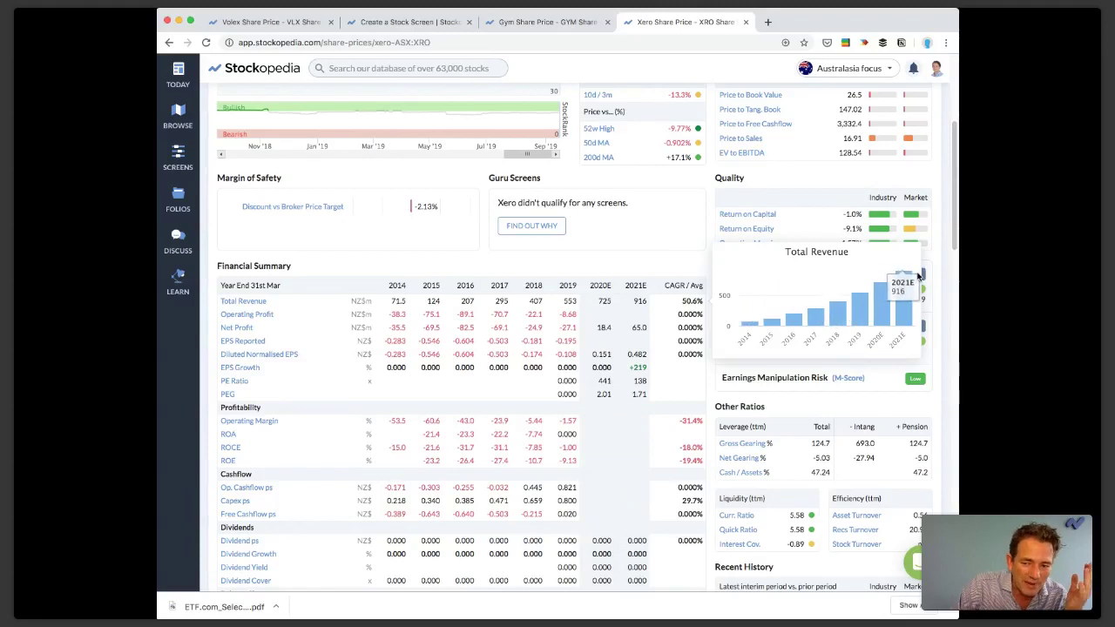
Step: Review Xero's Analyst Forecasts and trace the 2021 EPS estimate trend in the Analyst Consensus chart
{"action": "scroll", "coordinate": [657, 292], "scroll_direction": "up", "scroll_amount": 1}
{"action": "scroll", "coordinate": [657, 292], "scroll_direction": "up", "scroll_amount": 2}
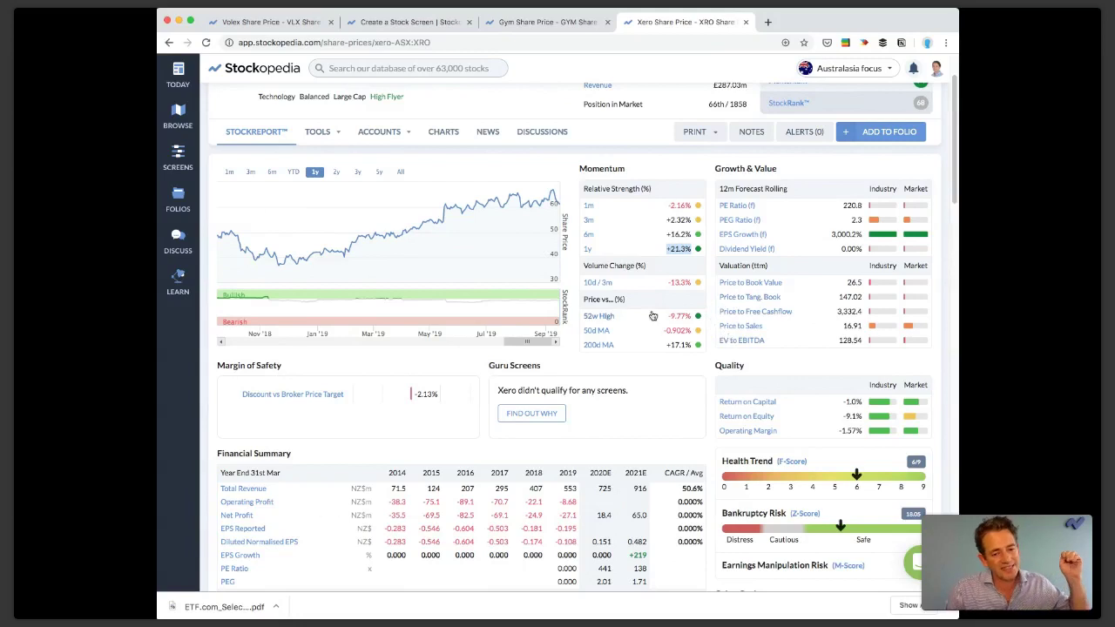
{"action": "mouse_move", "coordinate": [571, 484]}
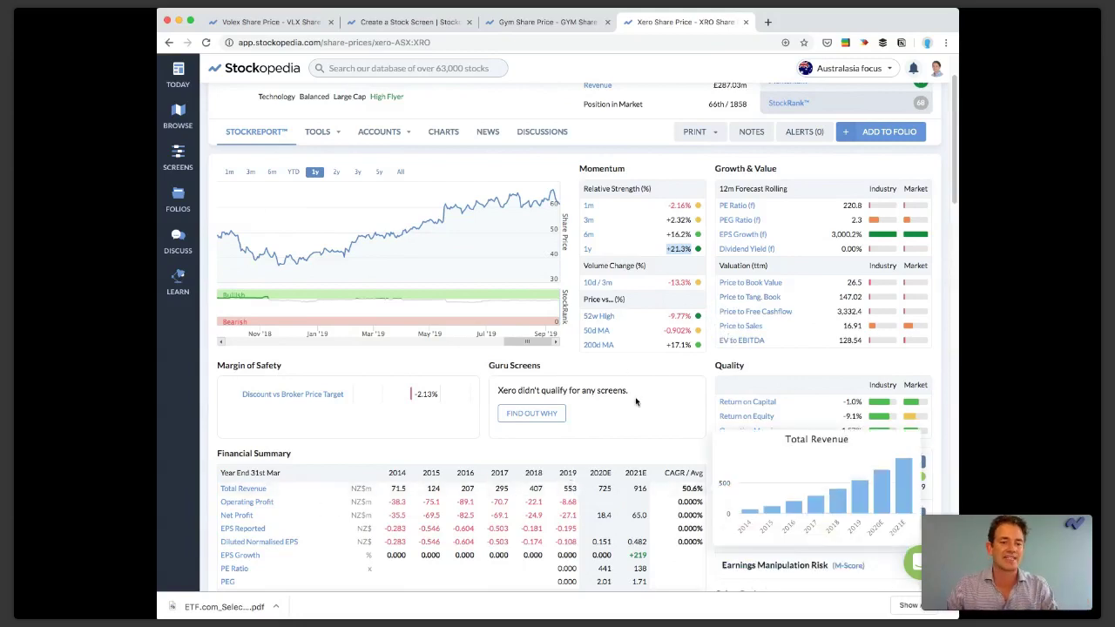
{"action": "scroll", "coordinate": [680, 327], "scroll_direction": "down", "scroll_amount": 12}
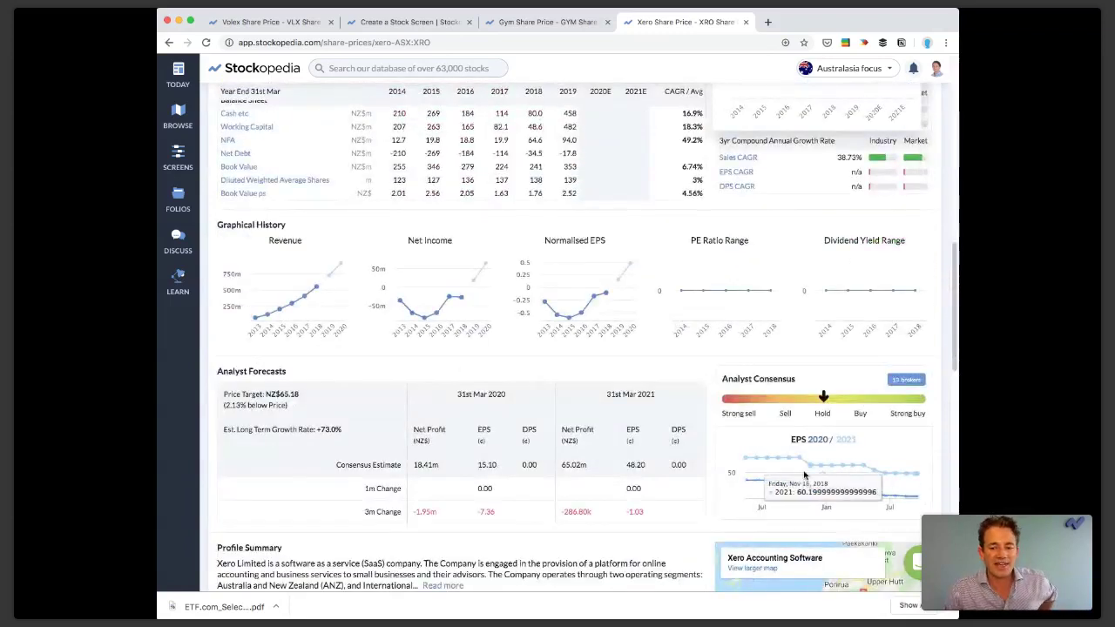
{"action": "mouse_move", "coordinate": [852, 471]}
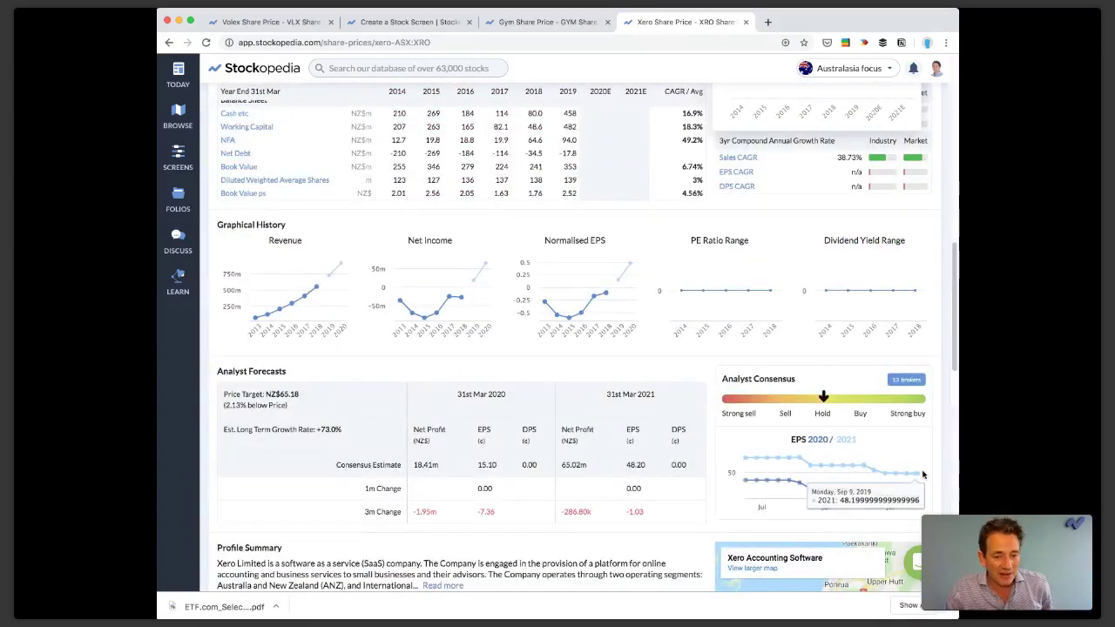
Step: View the yearly history chart of Xero's Diluted Weighted Average Shares from the Balance Sheet section
{"action": "scroll", "coordinate": [706, 324], "scroll_direction": "up", "scroll_amount": 5}
{"action": "scroll", "coordinate": [705, 324], "scroll_direction": "down", "scroll_amount": 3}
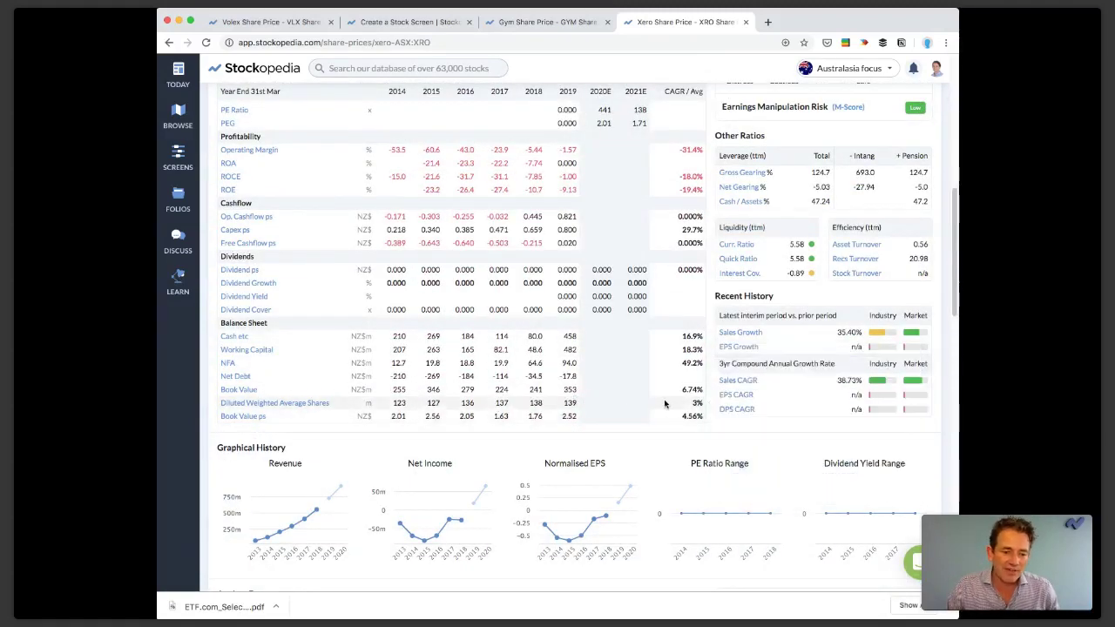
{"action": "mouse_move", "coordinate": [558, 405]}
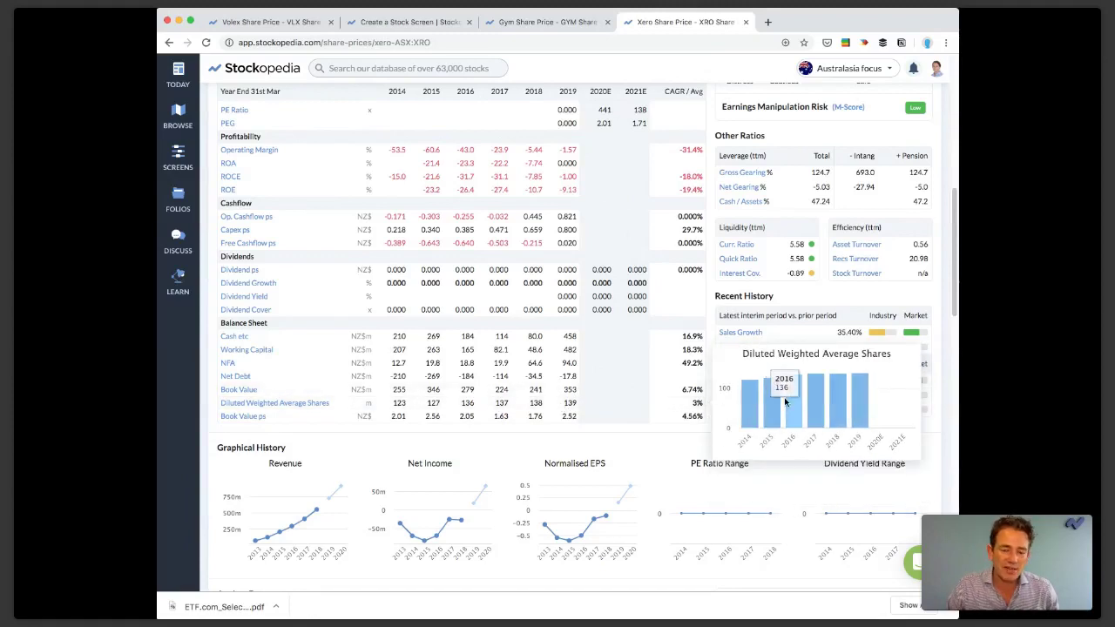
{"action": "mouse_move", "coordinate": [815, 398]}
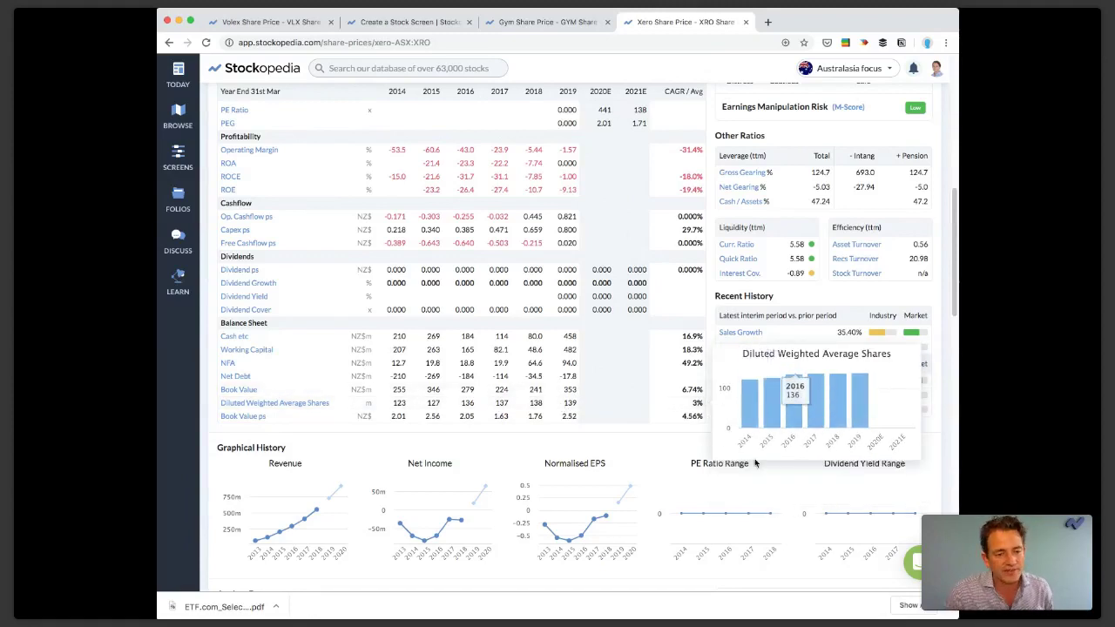
{"action": "mouse_move", "coordinate": [849, 507]}
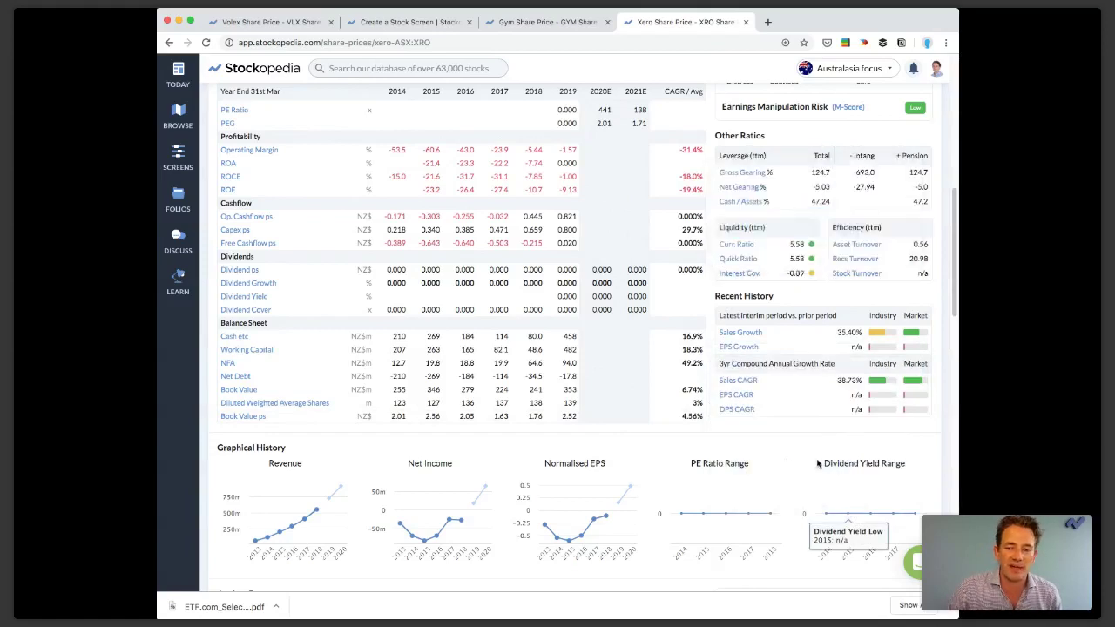
Step: Show Xero's share price over three years on the StockReport chart
{"action": "mouse_move", "coordinate": [546, 336]}
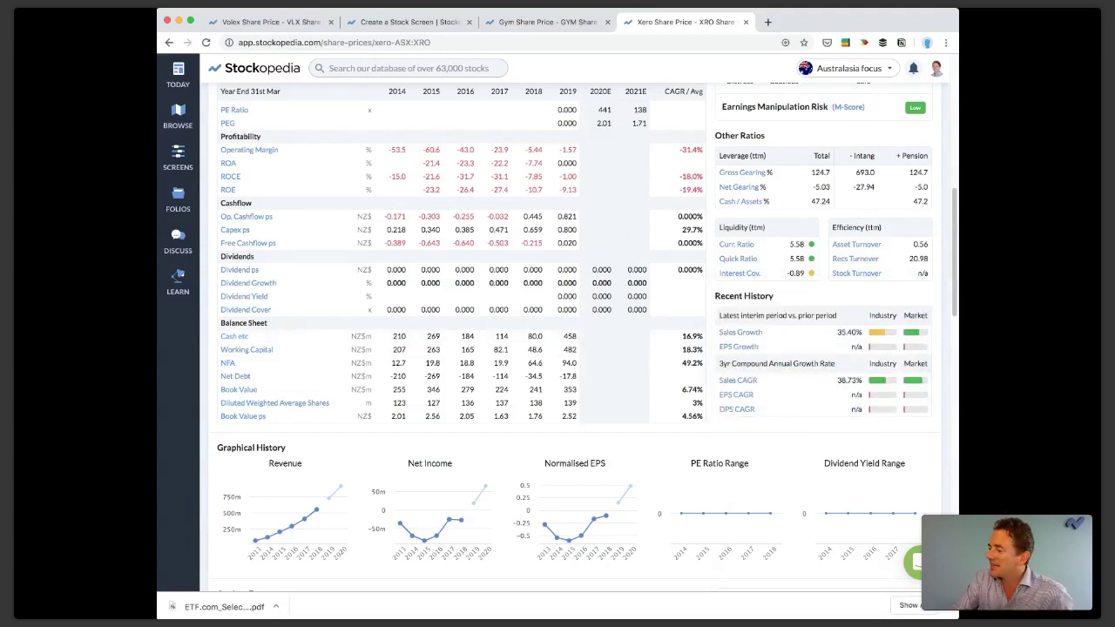
{"action": "scroll", "coordinate": [788, 315], "scroll_direction": "up", "scroll_amount": 5}
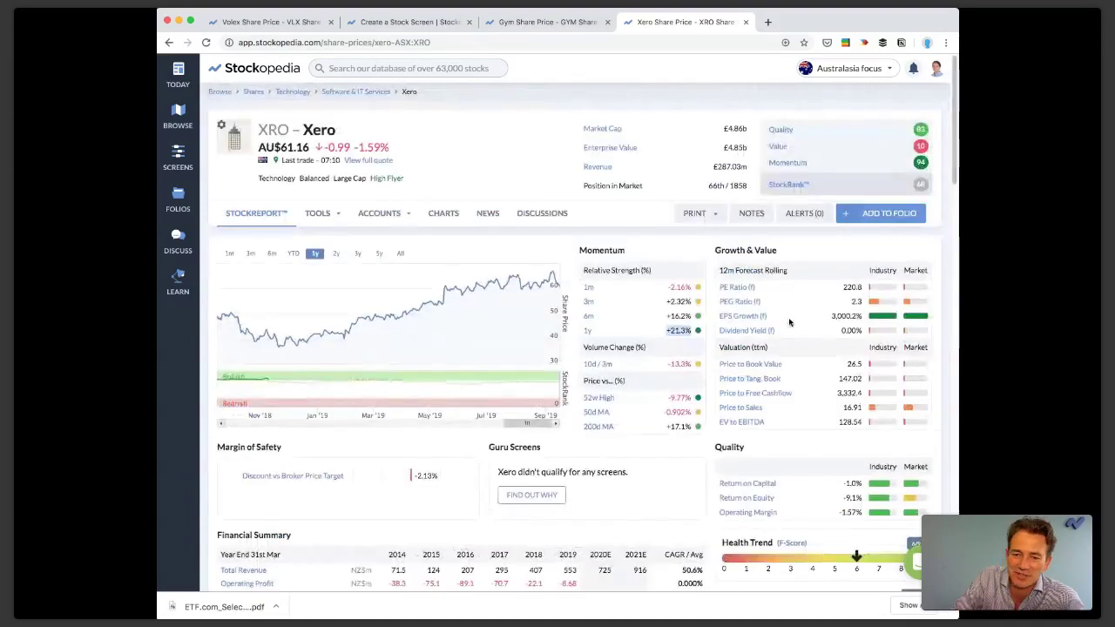
{"action": "left_click", "coordinate": [358, 254]}
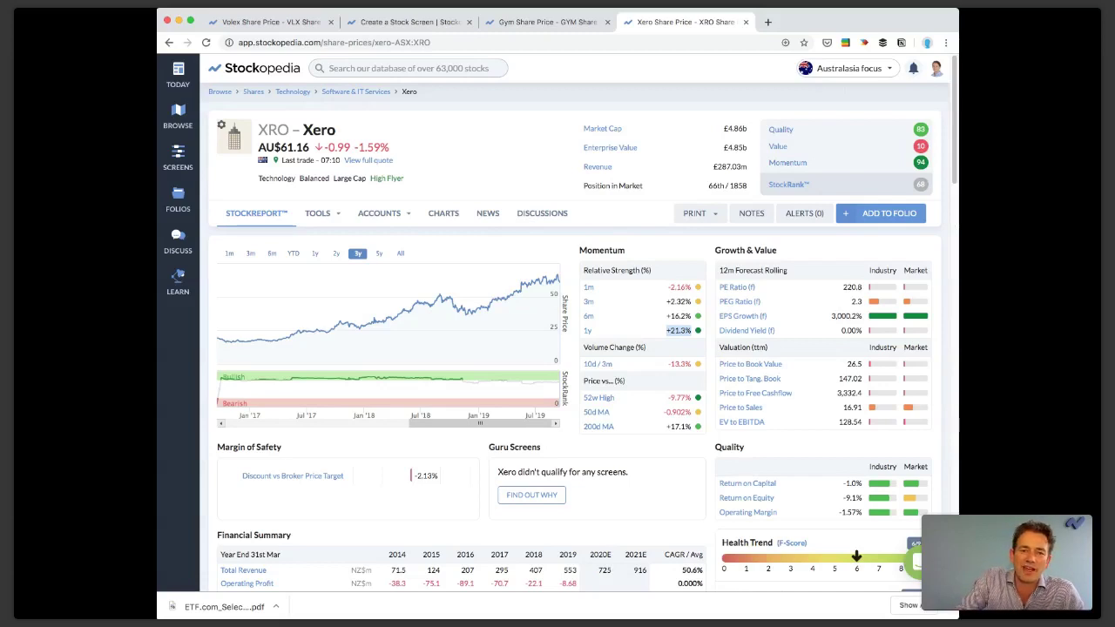
Step: Open the Gym share's chart page and replace LON:GYM with Games Workshop (GAW) as the charted stock
{"action": "left_click", "coordinate": [557, 24]}
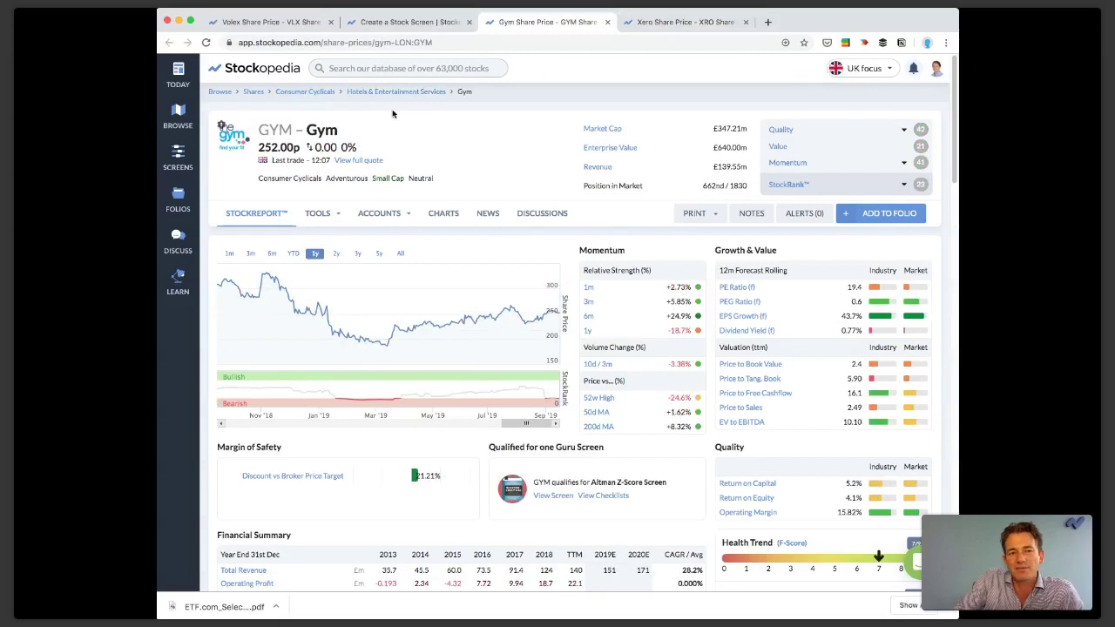
{"action": "left_click", "coordinate": [444, 216]}
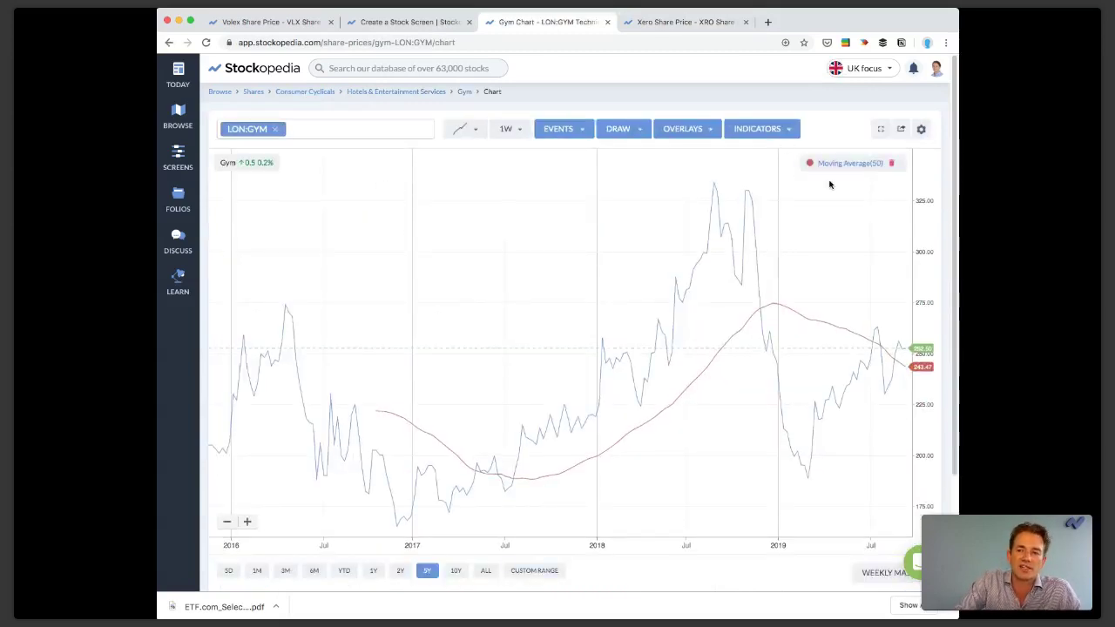
{"action": "left_click", "coordinate": [276, 131]}
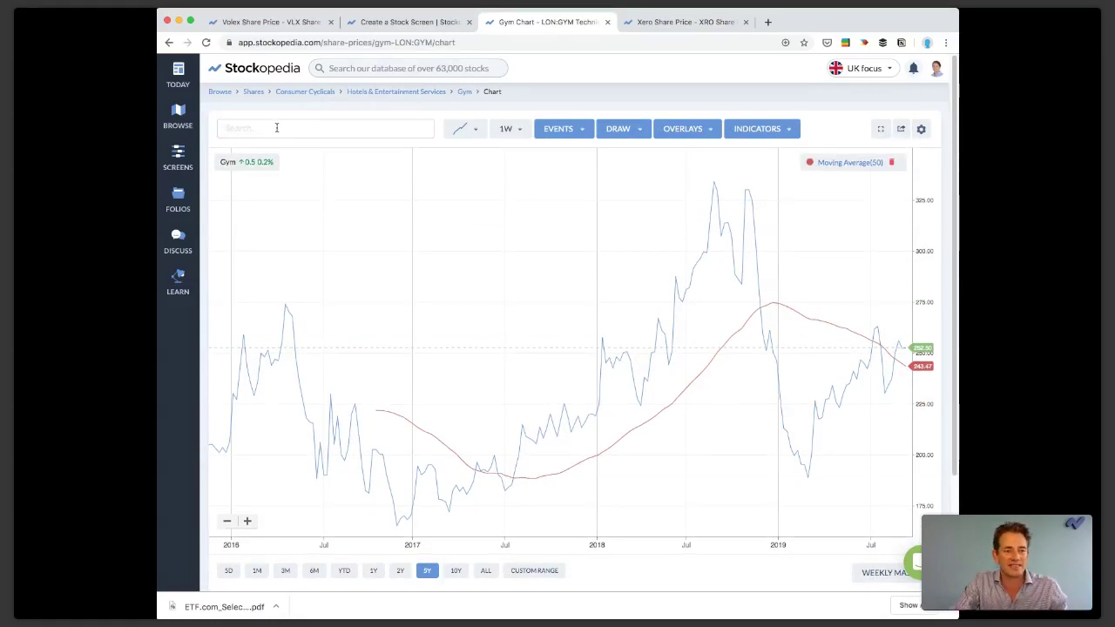
{"action": "type", "text": "gaw"}
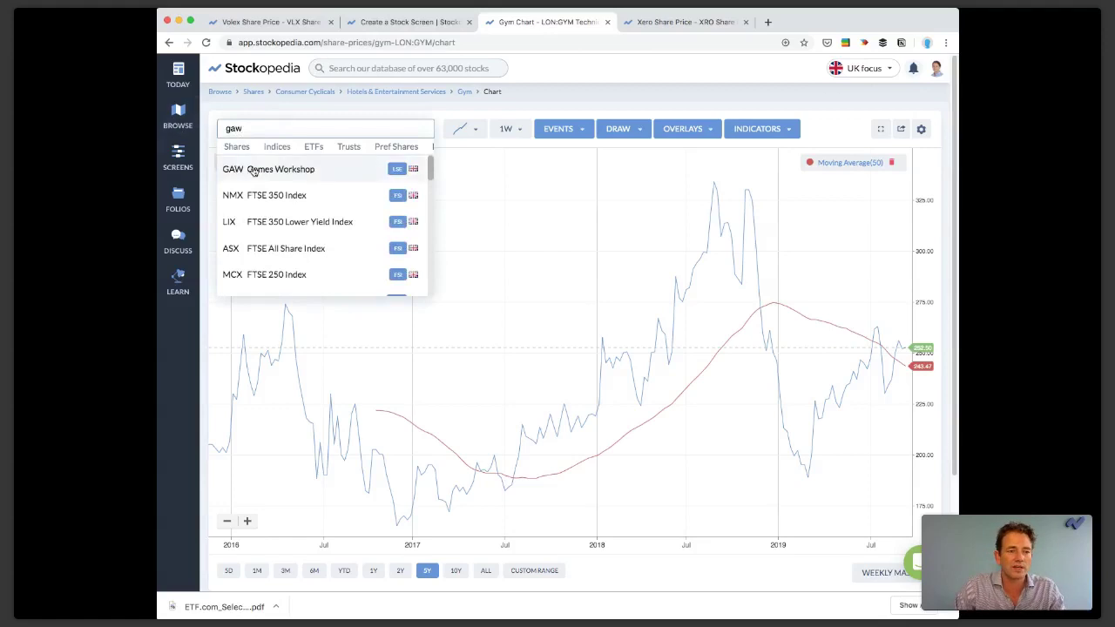
{"action": "left_click", "coordinate": [261, 166]}
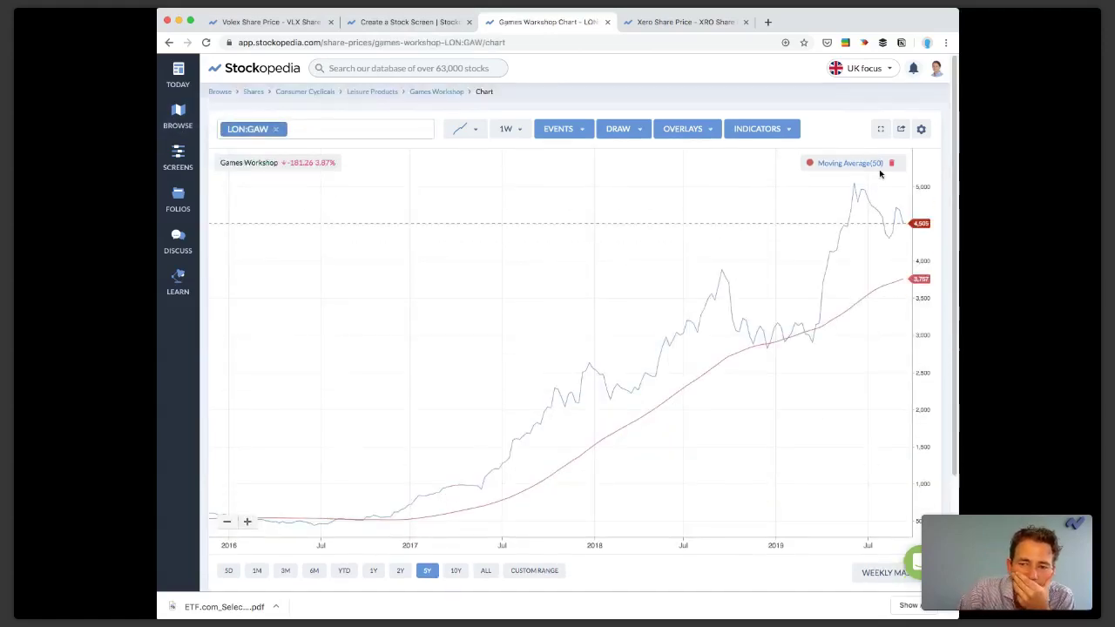
Step: Rescale the Games Workshop chart's price axis and hide the stock names in the chart settings
{"action": "left_click_drag", "start_coordinate": [928, 318], "coordinate": [916, 248]}
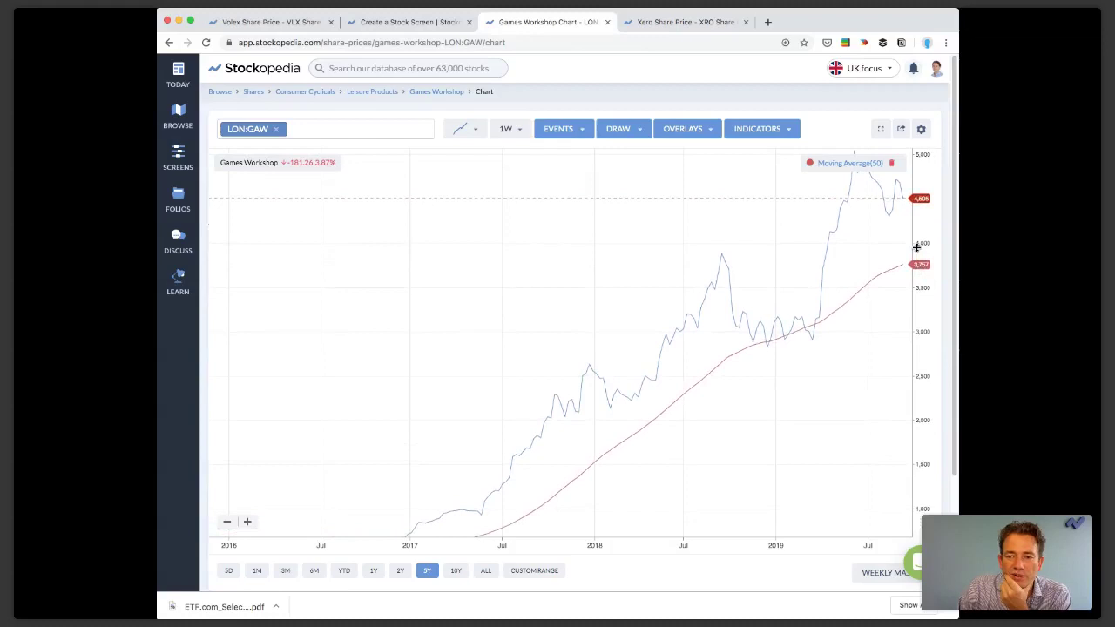
{"action": "left_click", "coordinate": [922, 130]}
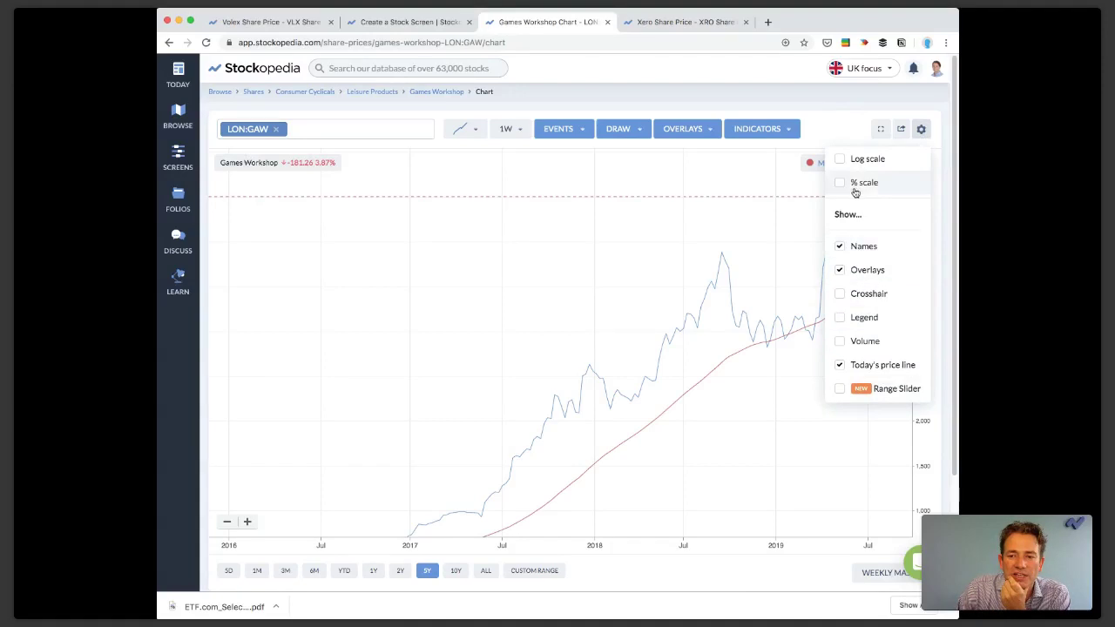
{"action": "left_click", "coordinate": [837, 248]}
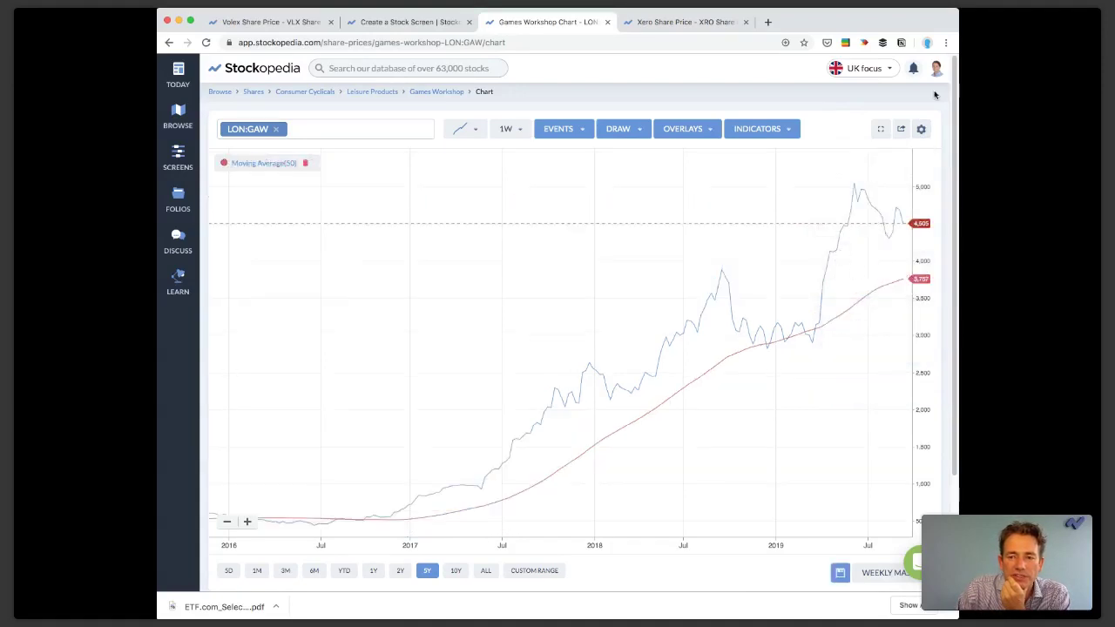
{"action": "left_click", "coordinate": [920, 131]}
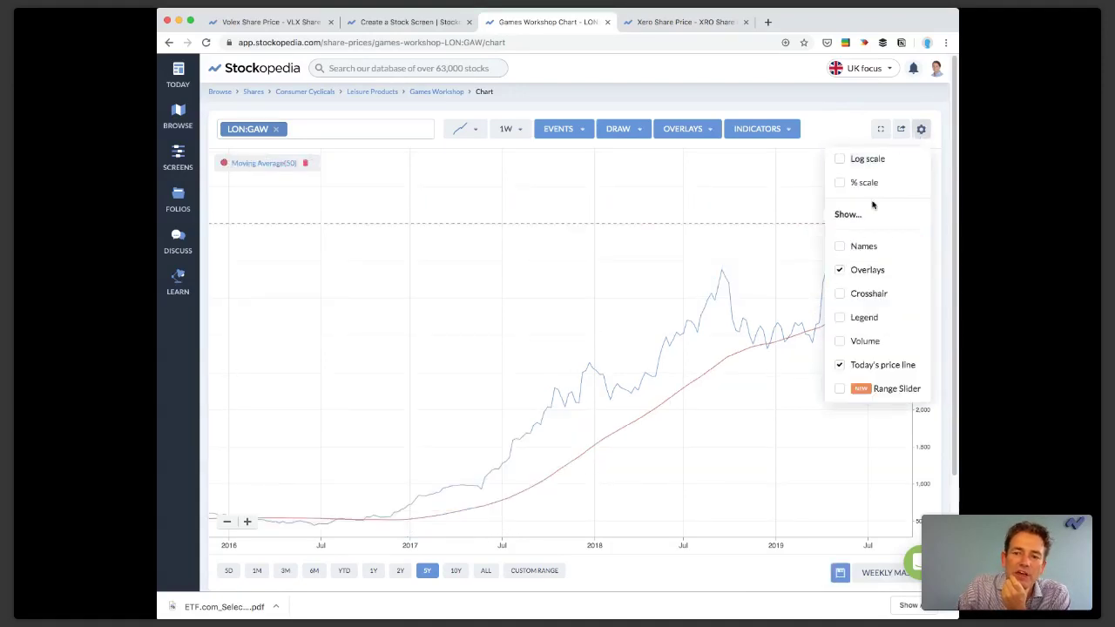
{"action": "left_click", "coordinate": [920, 133]}
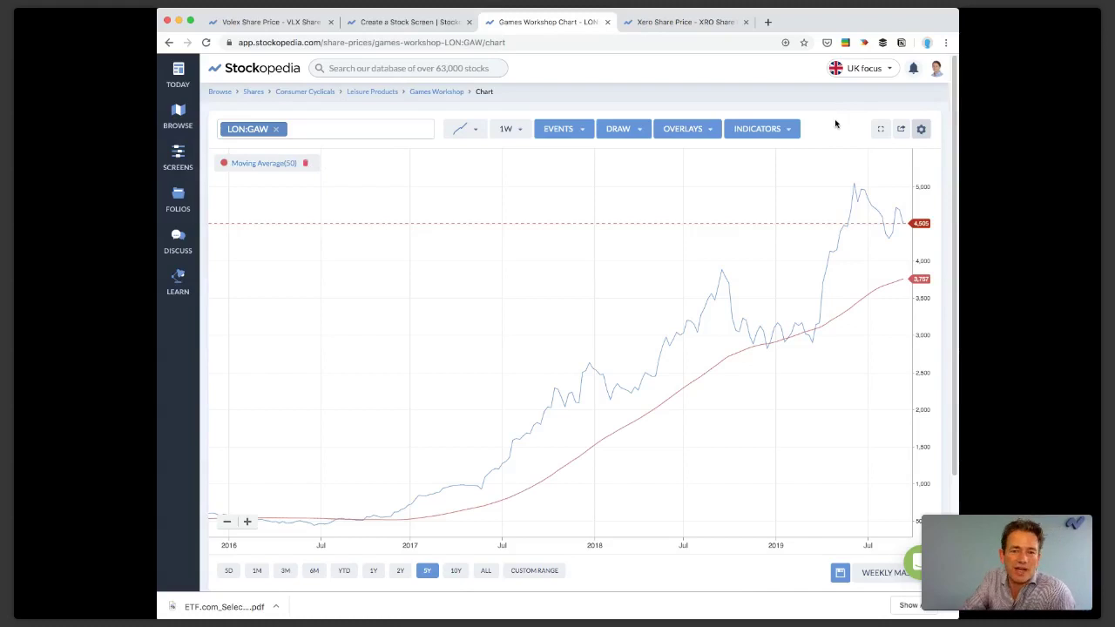
Step: Enable the Range Slider on the Games Workshop chart and adjust the displayed date range with it
{"action": "left_click", "coordinate": [923, 129]}
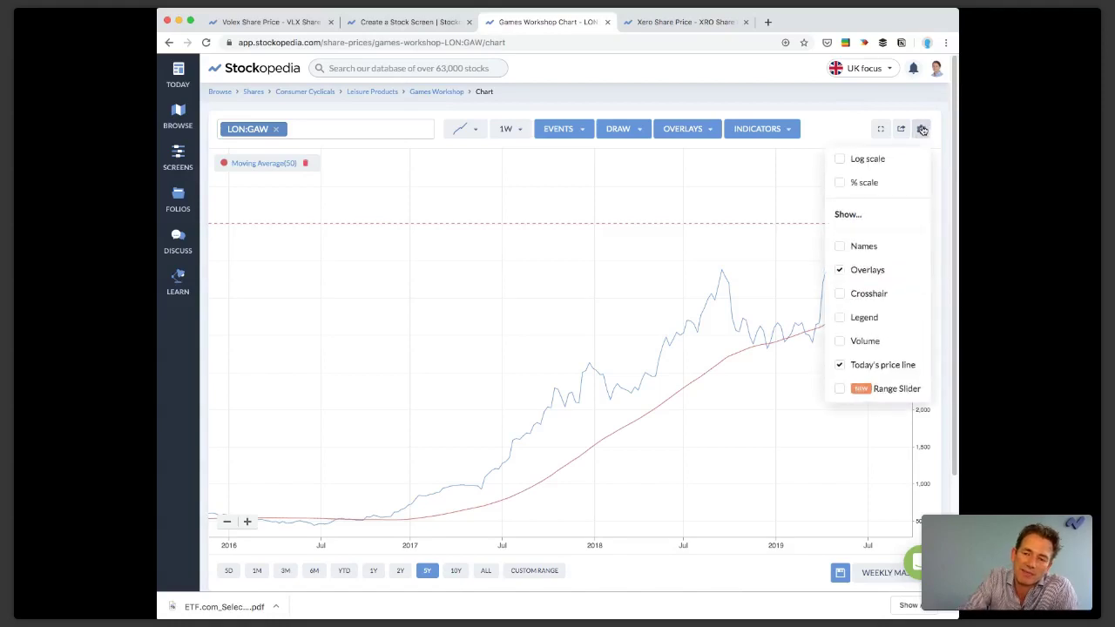
{"action": "left_click", "coordinate": [841, 392]}
{"action": "left_click_drag", "start_coordinate": [779, 517], "coordinate": [720, 520]}
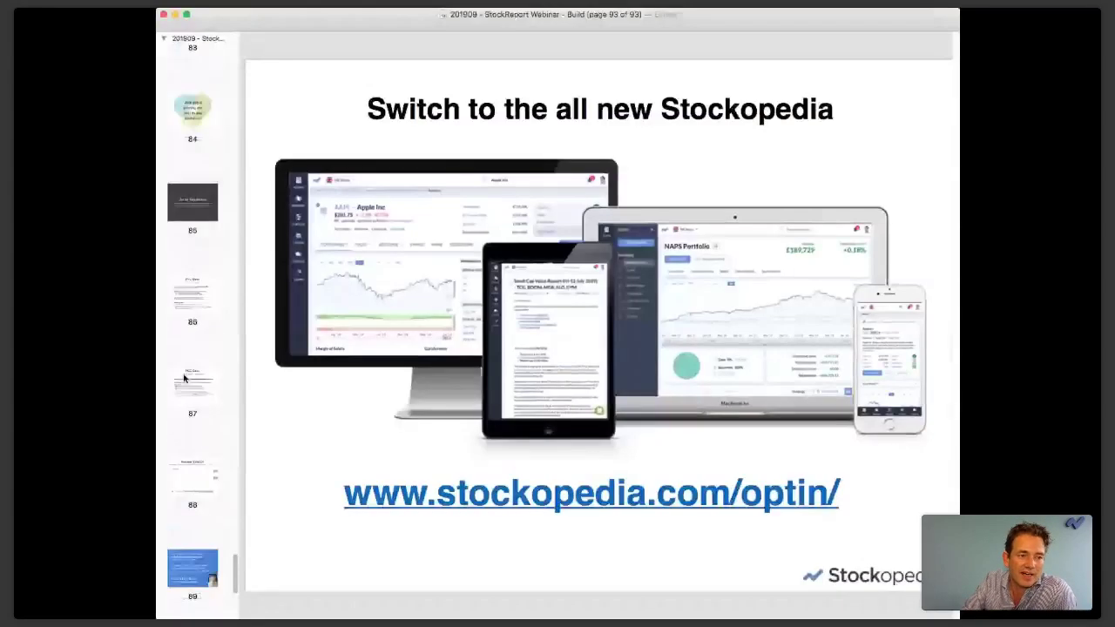
Step: Look back through the page thumbnails of the StockReport Webinar presentation to around page 70
{"action": "scroll", "coordinate": [209, 488], "scroll_direction": "up", "scroll_amount": 5}
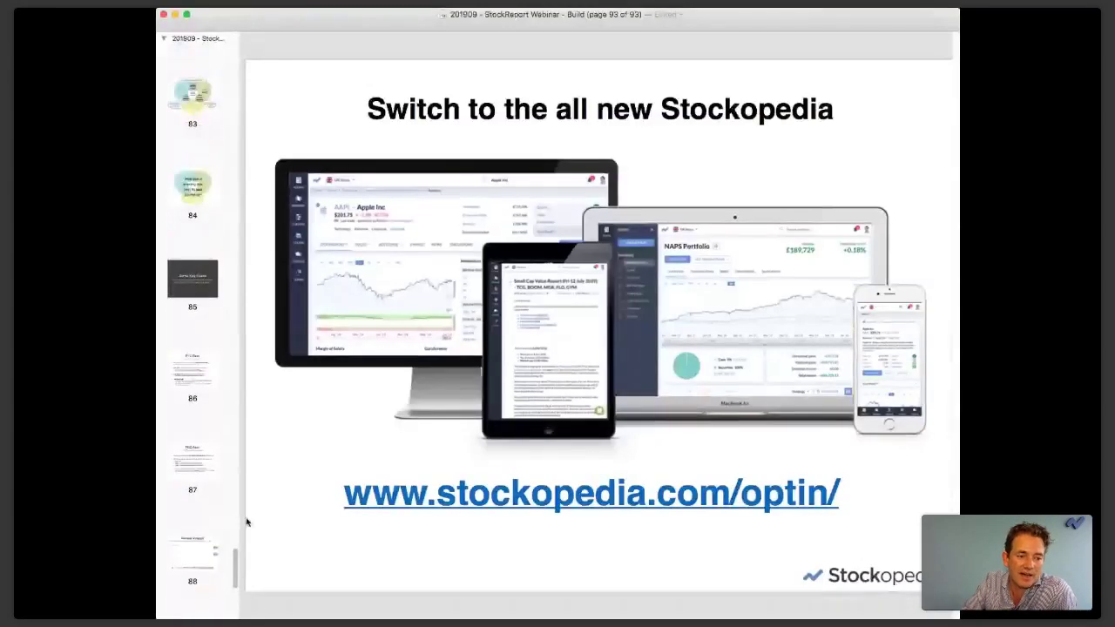
{"action": "scroll", "coordinate": [186, 278], "scroll_direction": "up", "scroll_amount": 8}
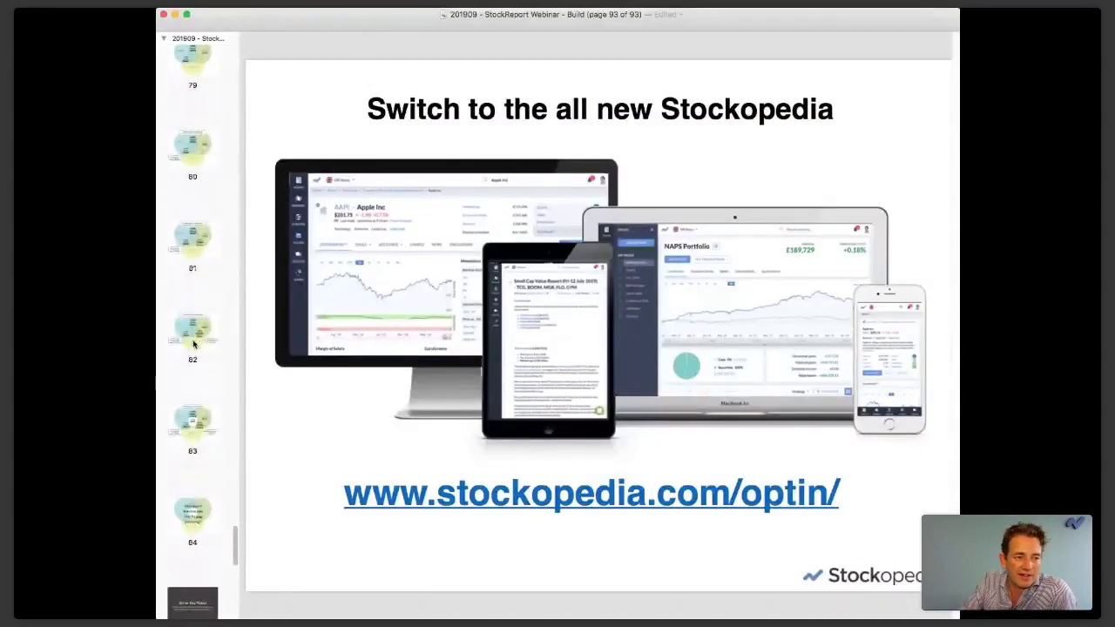
{"action": "scroll", "coordinate": [188, 205], "scroll_direction": "up", "scroll_amount": 10}
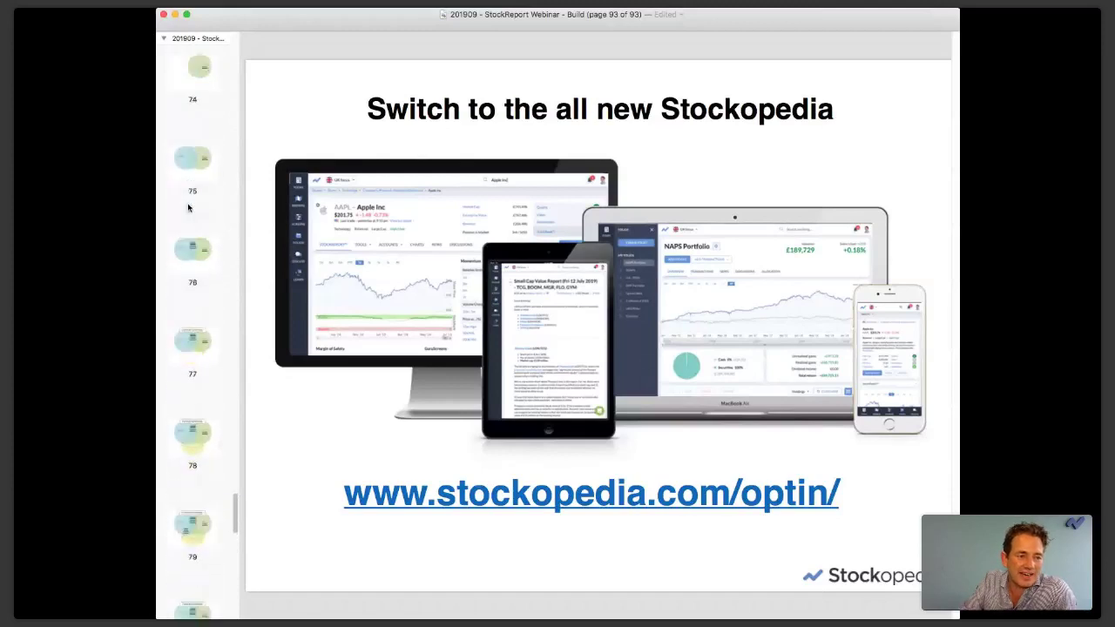
{"action": "scroll", "coordinate": [188, 207], "scroll_direction": "up", "scroll_amount": 5}
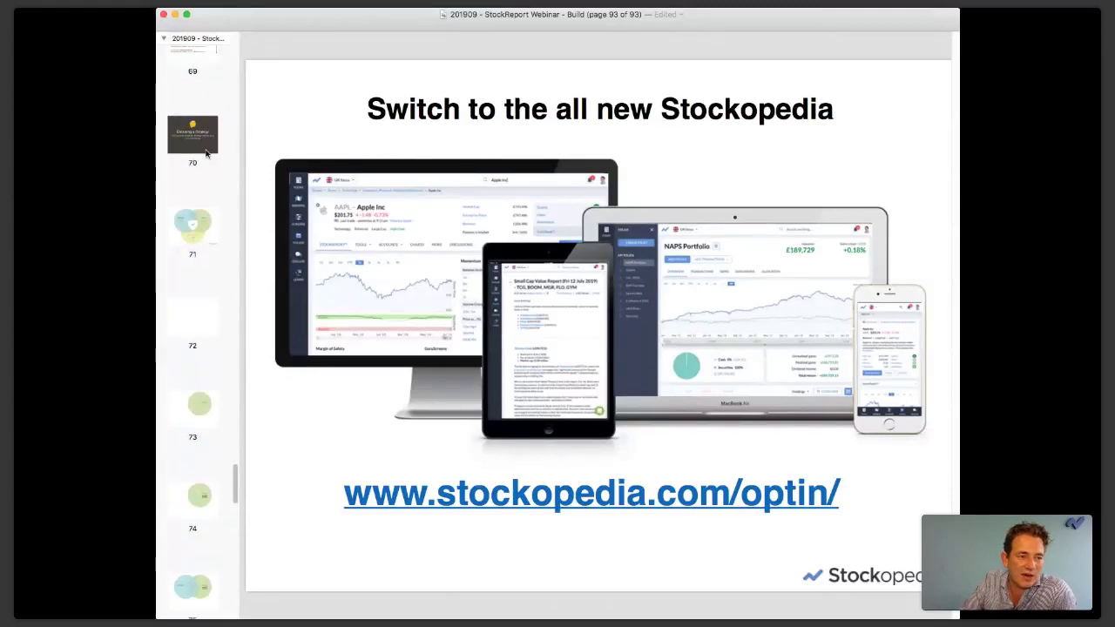